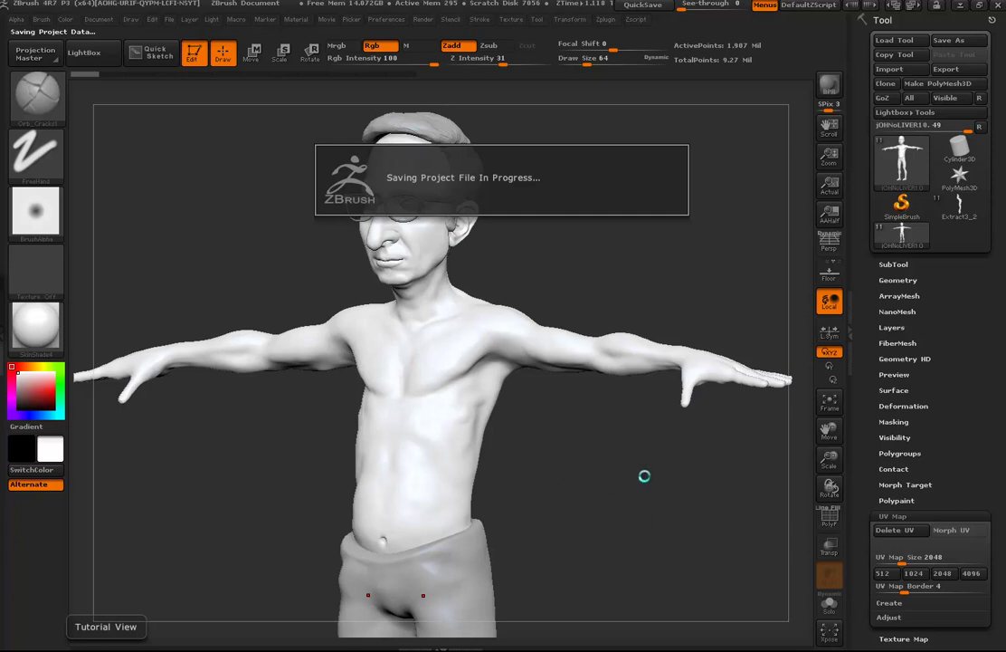
- Isolate the body subtool from the clothing, hair and glasses, and display its polygon wireframe
drag(512, 262, 661, 347)
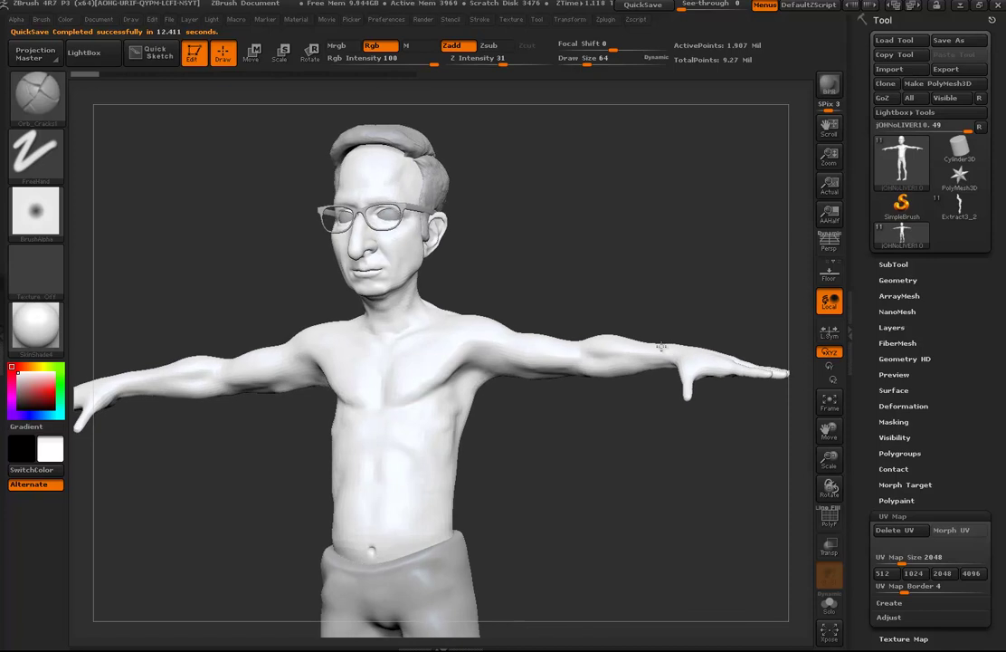
alt+drag(667, 503, 661, 513)
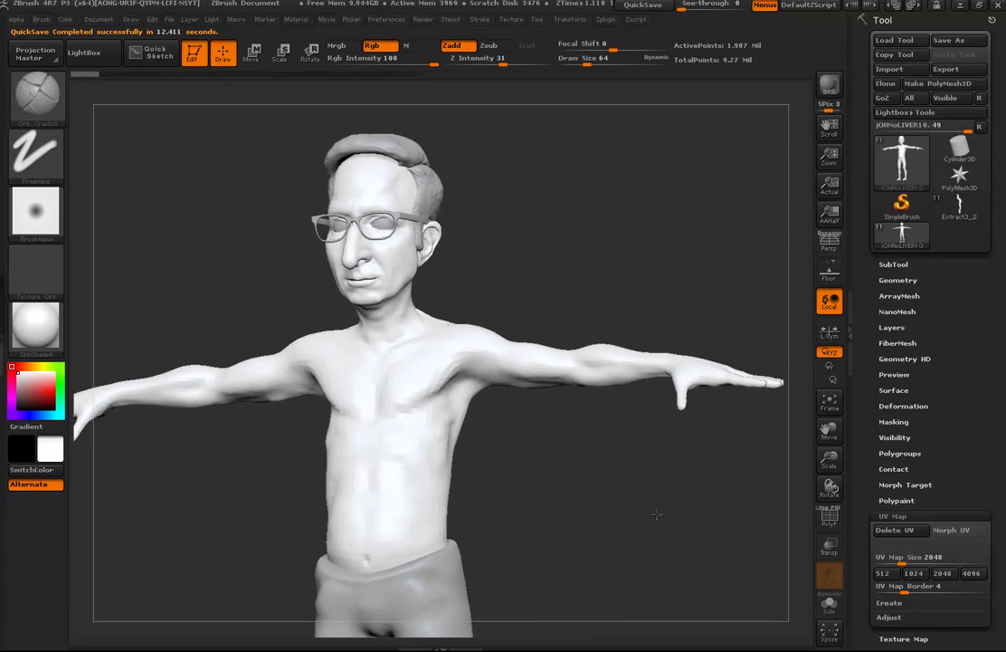
click(832, 607)
mouse_move(604, 493)
alt+mouse_down()
mouse_move(622, 395)
mouse_move(629, 447)
mouse_move(535, 444)
mouse_move(606, 405)
mouse_move(610, 388)
alt+mouse_up()
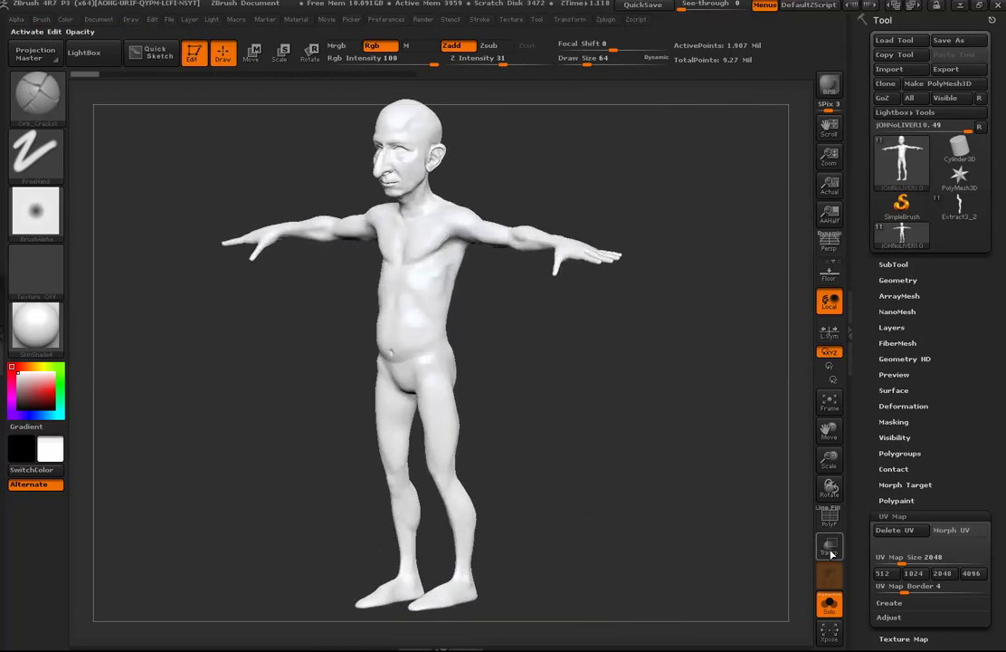
click(826, 523)
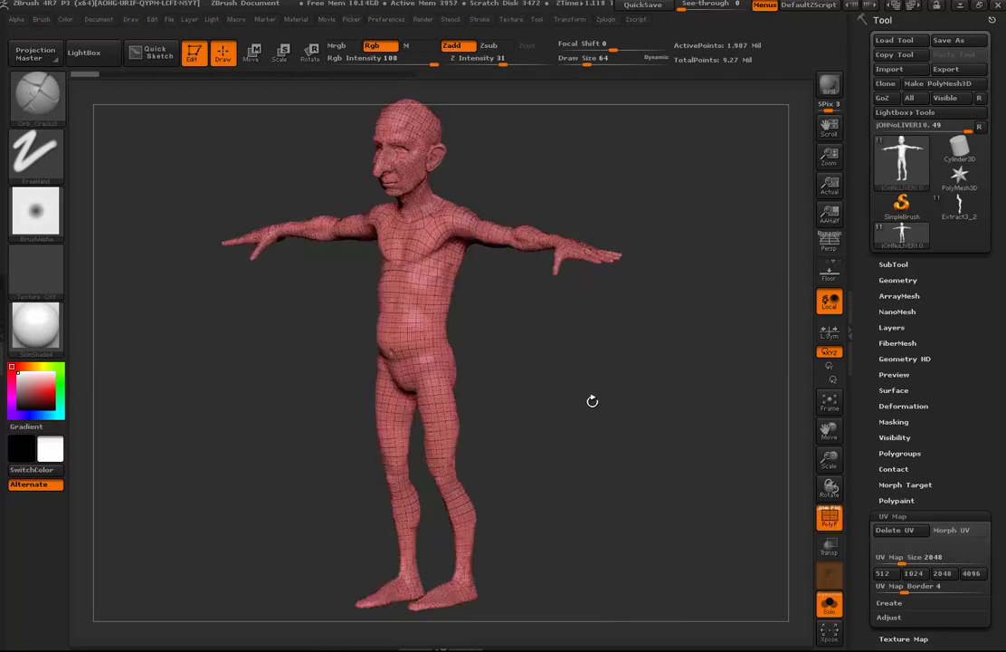
- Lower the body mesh several subdivision levels to its coarse base topology
key(shift)
key(shift+d)
key(shift+d)
key(shift+d)
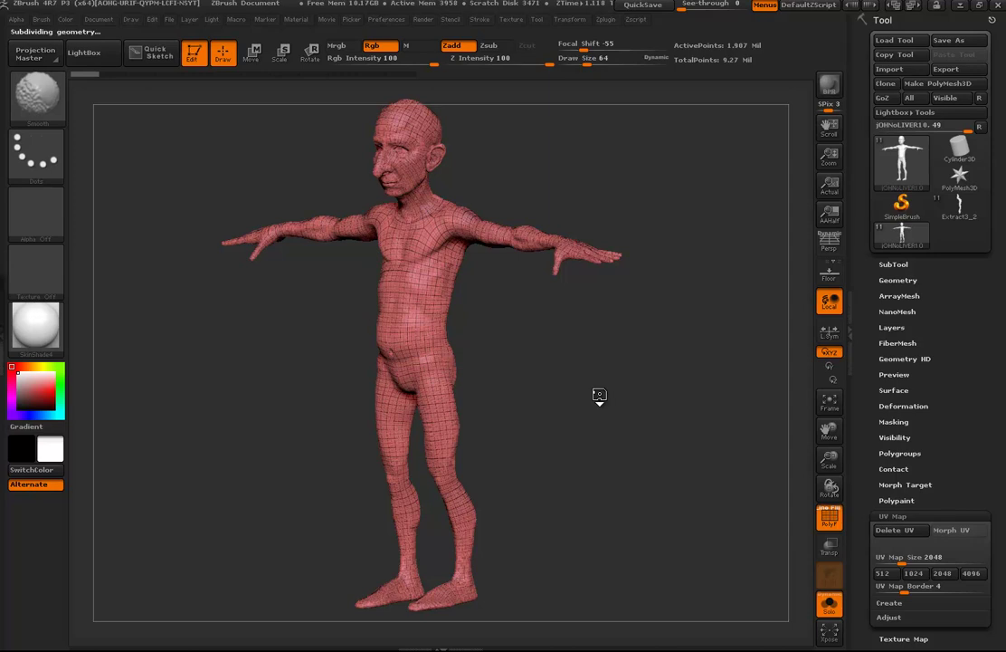
key(shift+d)
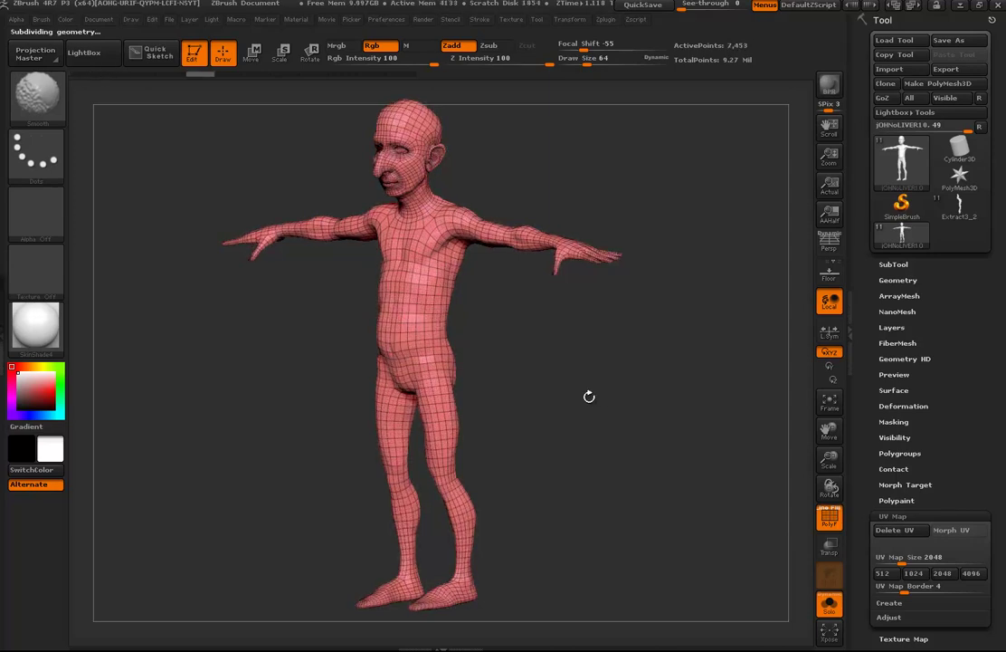
mouse_move(564, 372)
mouse_down()
mouse_move(582, 359)
mouse_move(564, 374)
mouse_move(672, 389)
mouse_move(427, 458)
mouse_move(484, 427)
mouse_move(398, 432)
mouse_move(618, 346)
mouse_move(573, 367)
mouse_move(499, 321)
mouse_move(518, 360)
mouse_move(490, 347)
mouse_move(511, 400)
mouse_move(523, 395)
mouse_move(463, 341)
mouse_move(563, 353)
mouse_up()
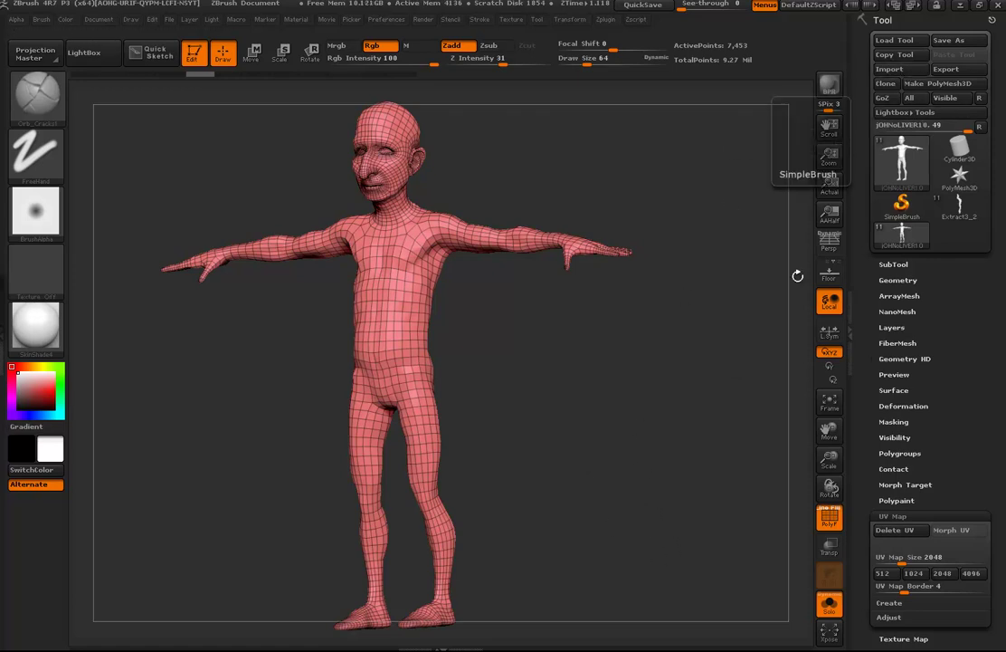
- Unwrap the body's UVs with UV Master using Symmetry, and preview the flattened layout with Morph UV
click(965, 72)
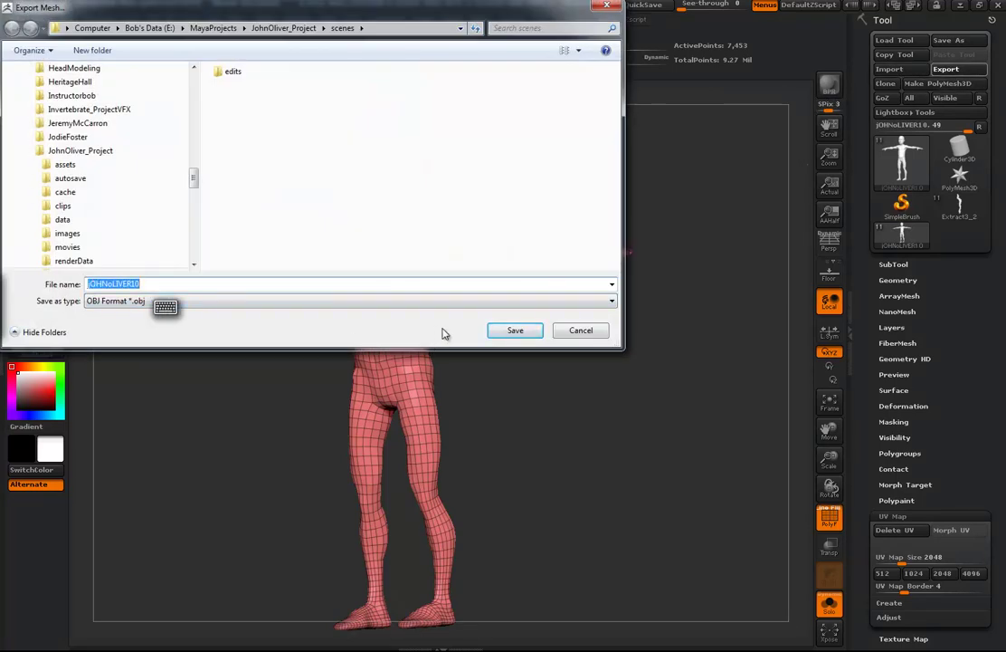
click(584, 331)
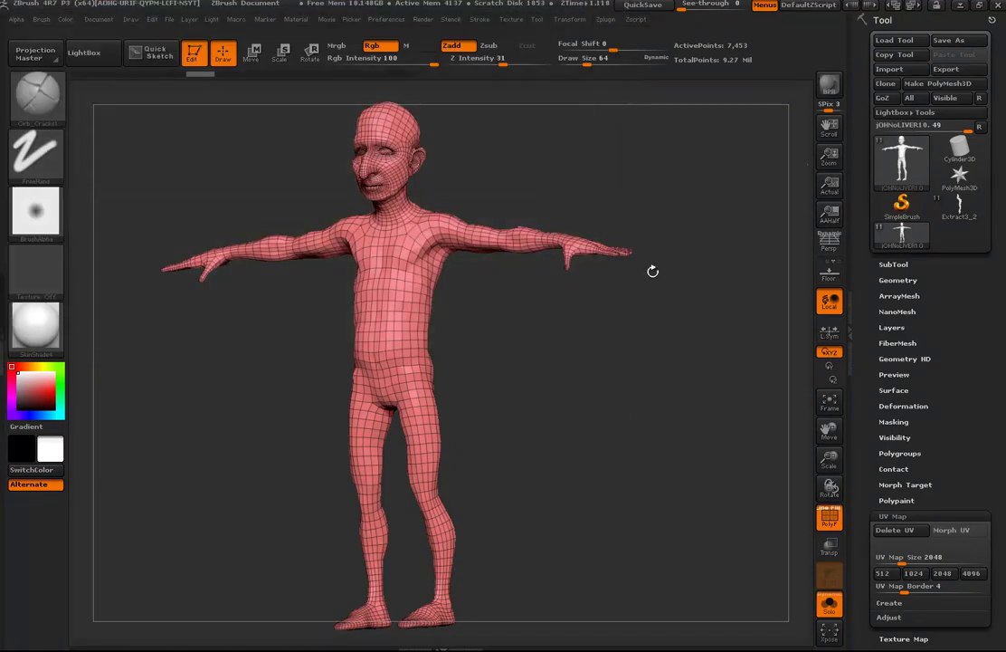
click(606, 20)
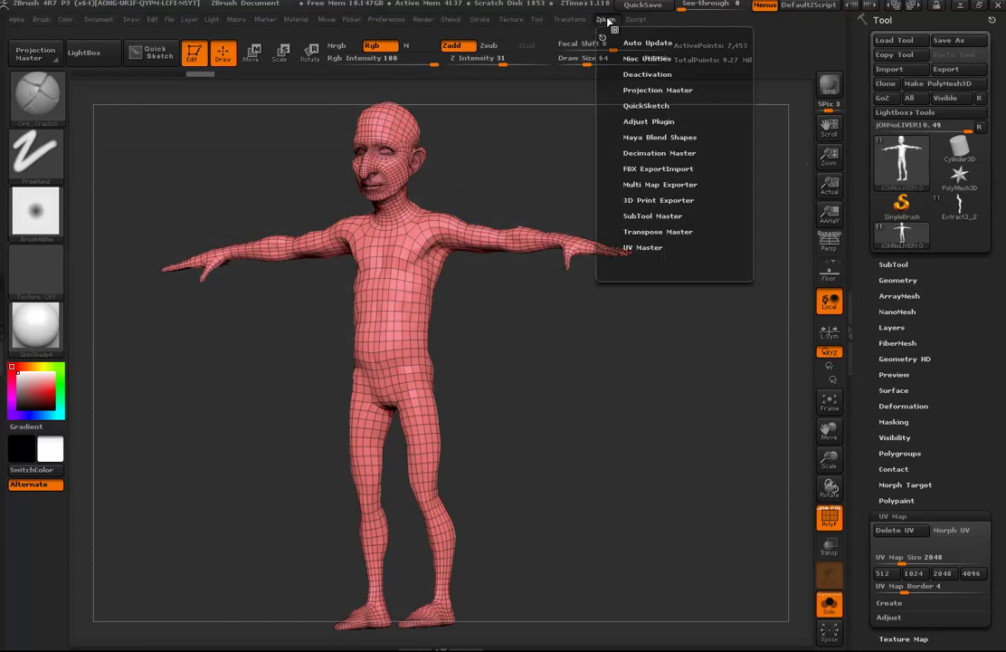
click(643, 248)
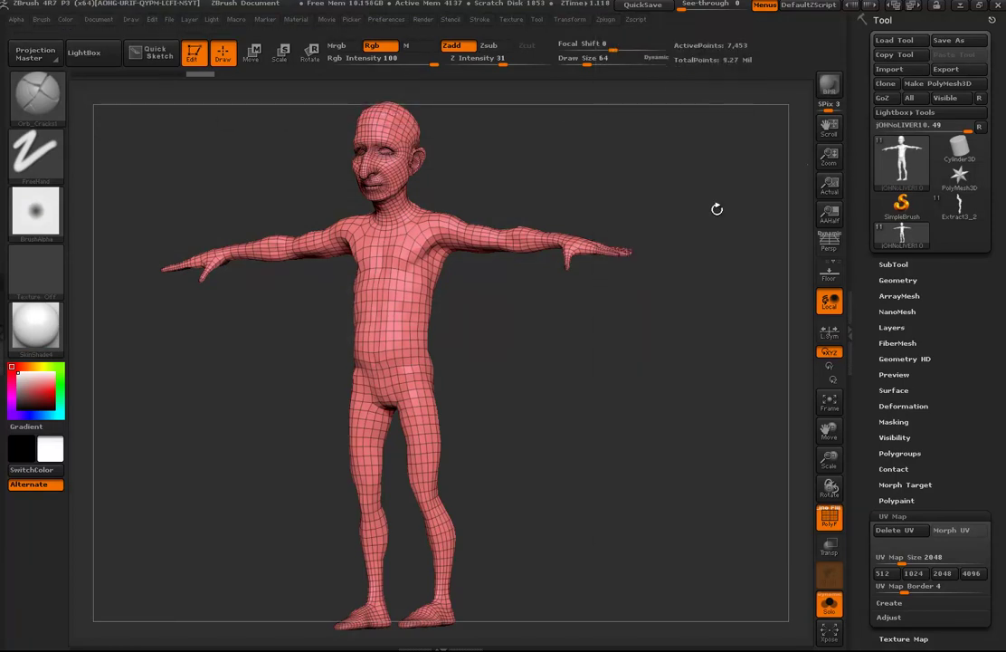
click(605, 20)
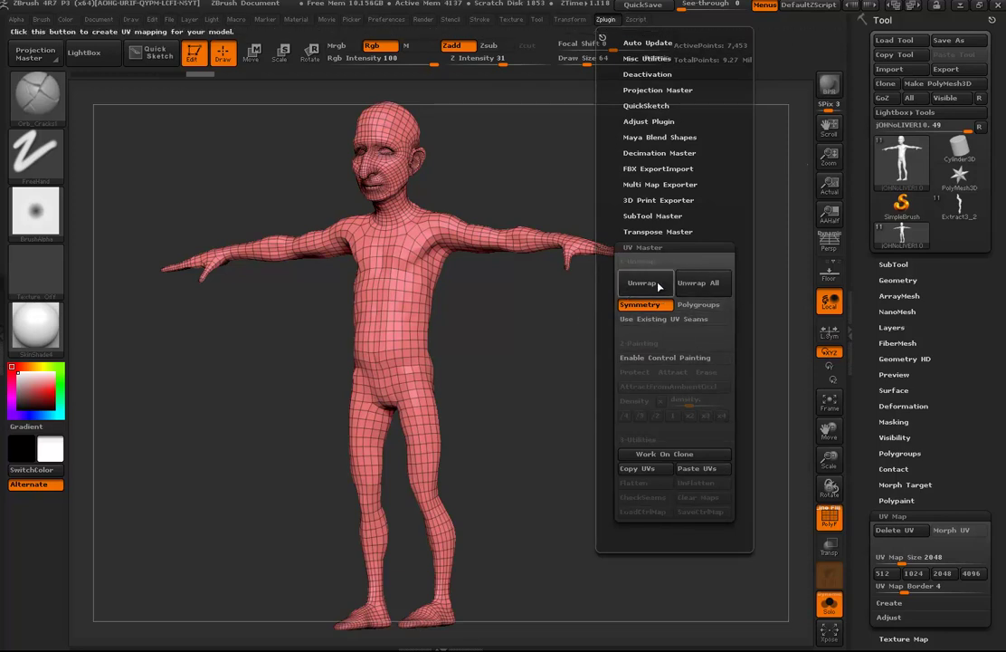
click(641, 283)
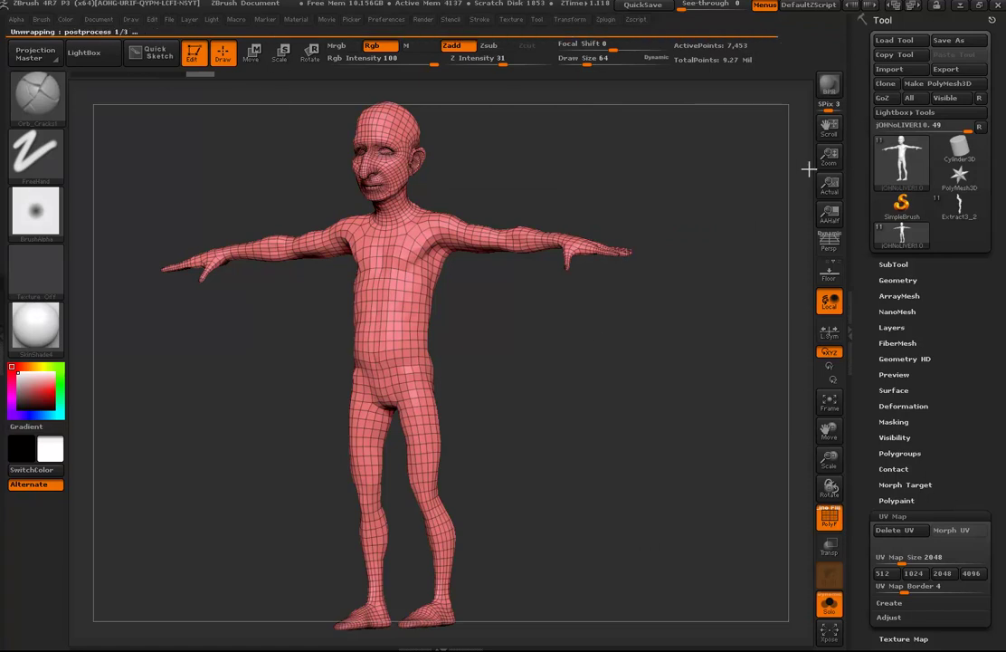
click(948, 531)
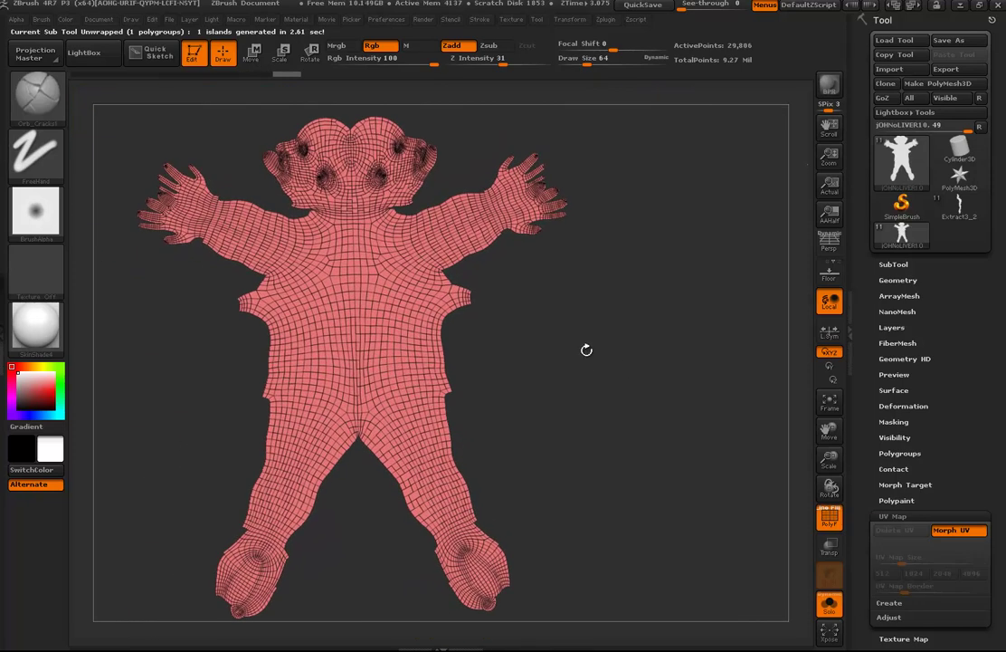
click(968, 531)
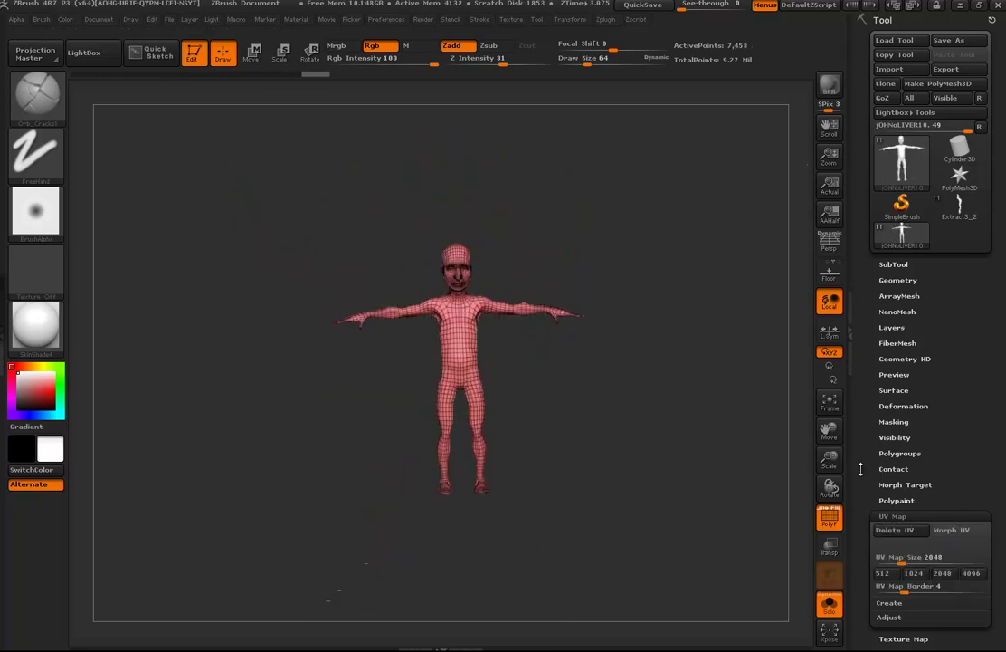
- Export the unwrapped body as an OBJ named jOHNoLIVERUV01 into the project's scenes folder
click(946, 71)
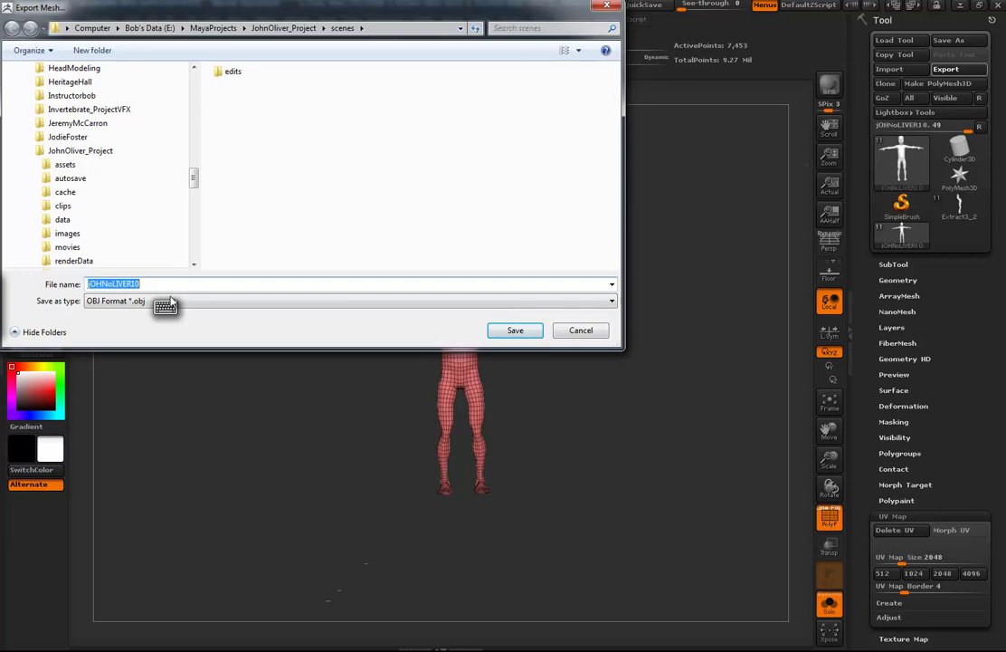
click(165, 283)
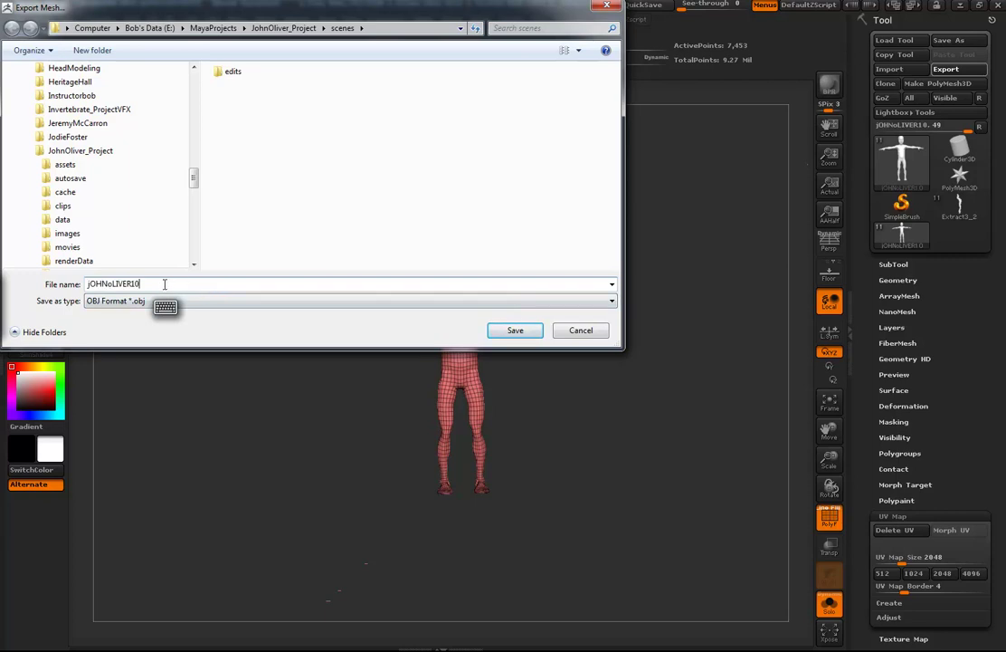
drag(135, 285, 132, 284)
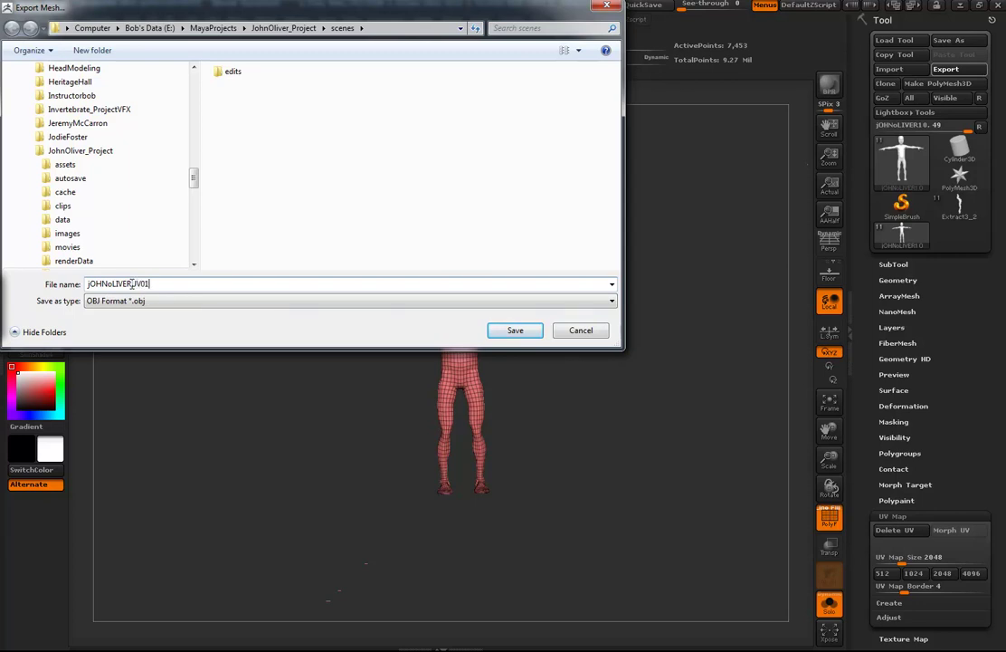
key(Return)
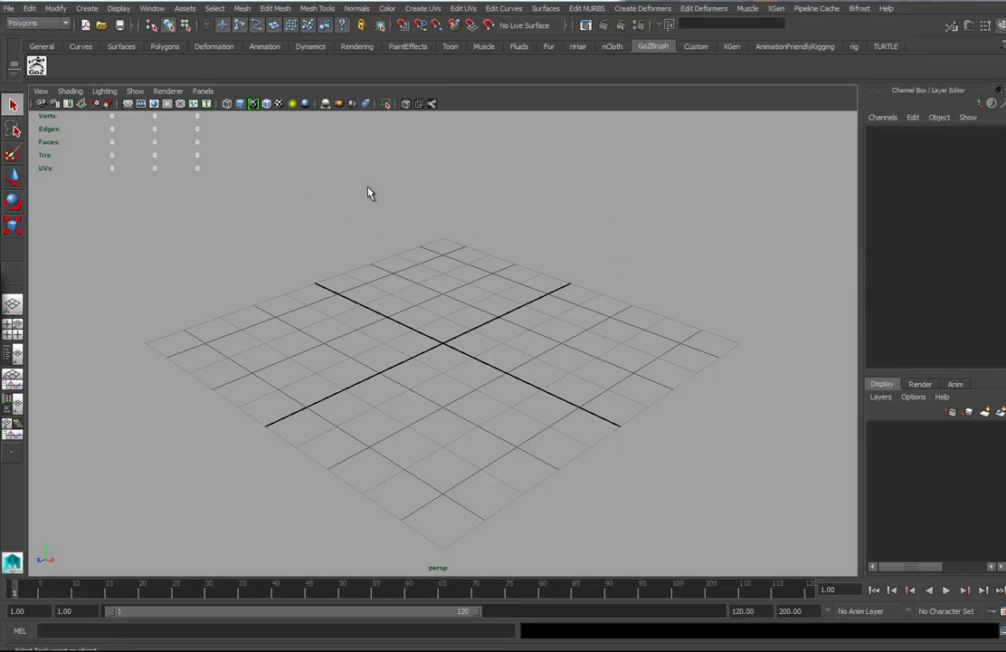
- Switch to Maya, start a file import and browse to the scenes folder of JohnOliver_Project
alt+drag(344, 342, 388, 303)
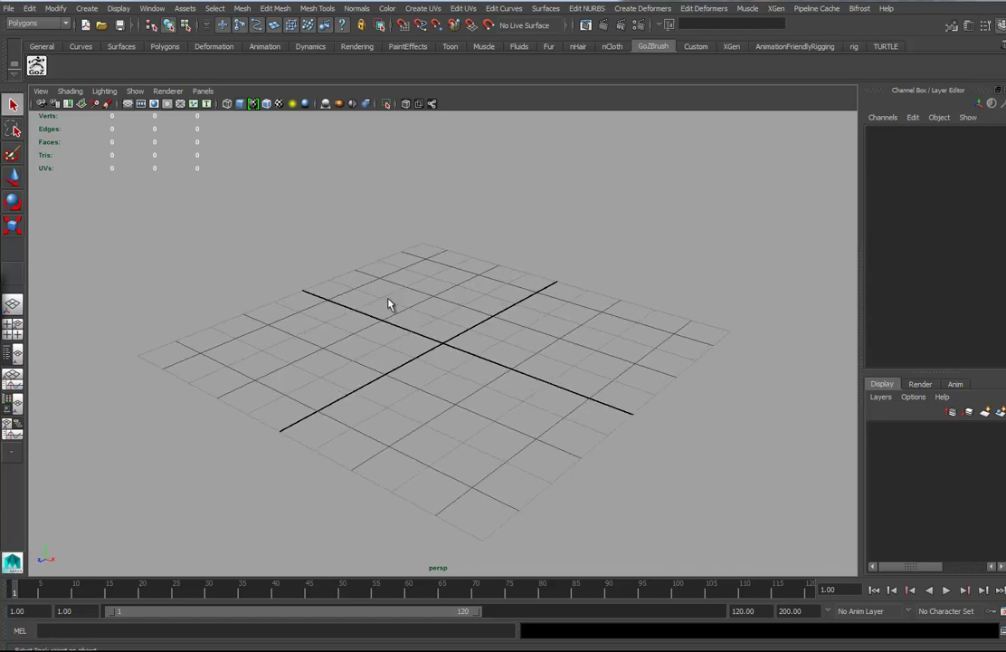
click(9, 9)
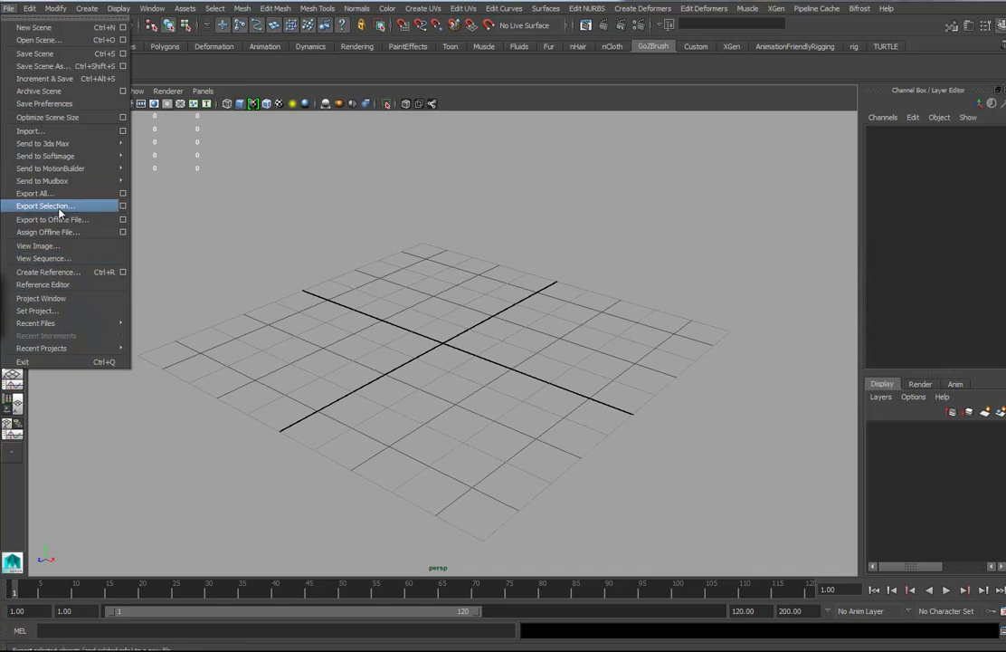
click(36, 130)
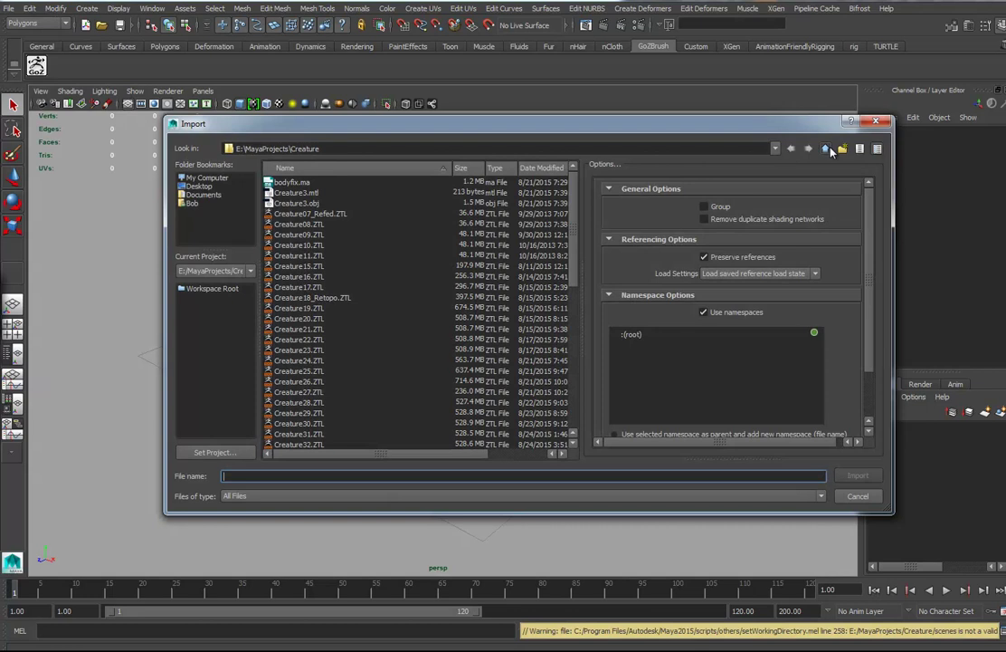
click(825, 149)
scroll(314, 351, down, 4)
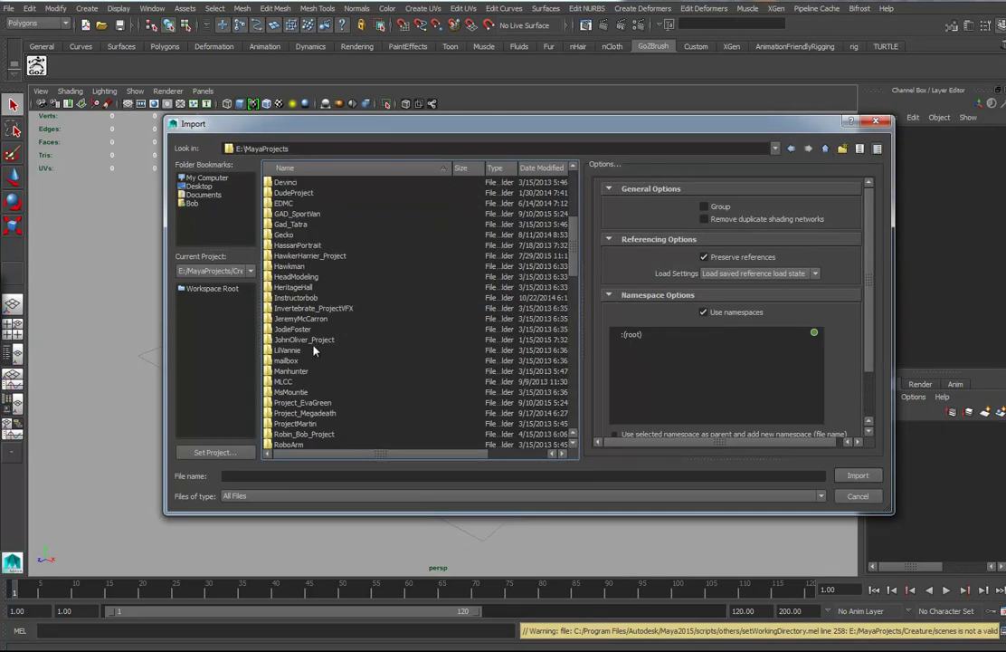
double_click(306, 340)
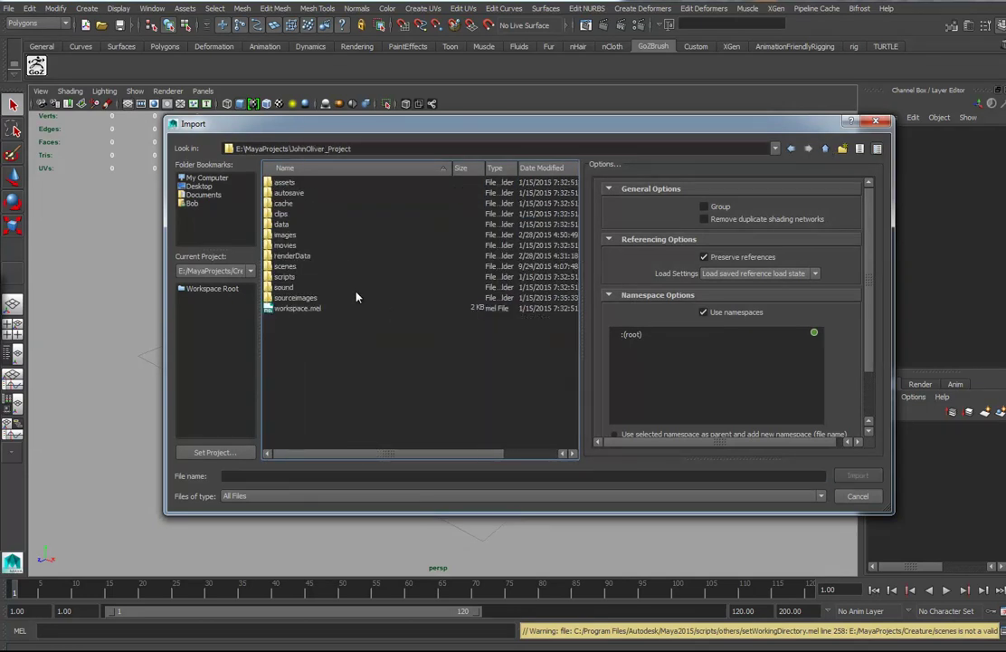
double_click(288, 266)
click(290, 268)
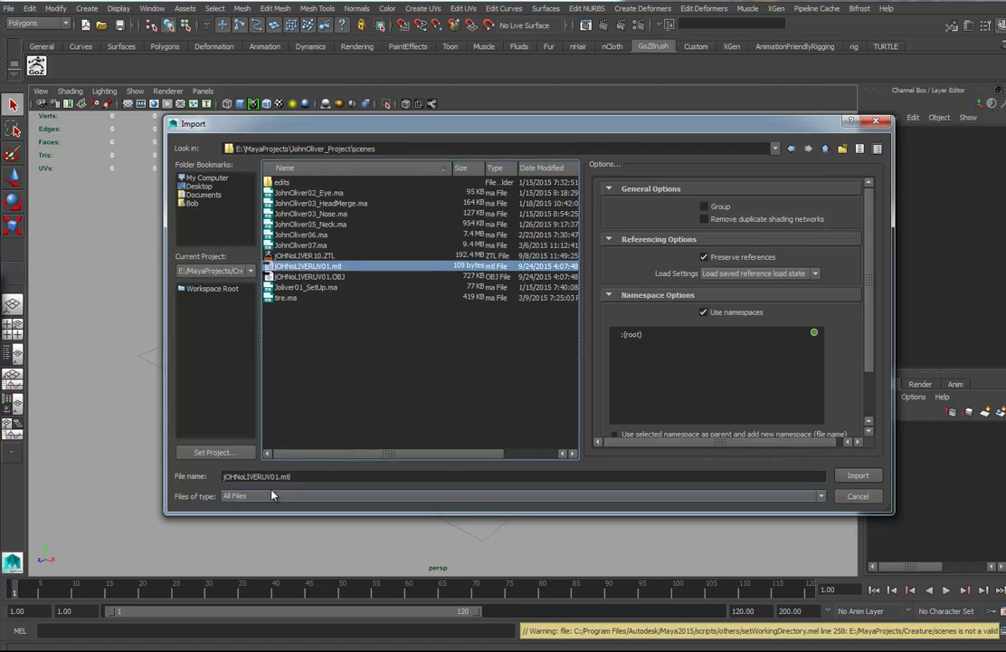
- Filter the import files to OBJ and import jOHNoLIVERUV01.OBJ as a single object
click(237, 495)
scroll(272, 577, up, 5)
scroll(268, 576, up, 2)
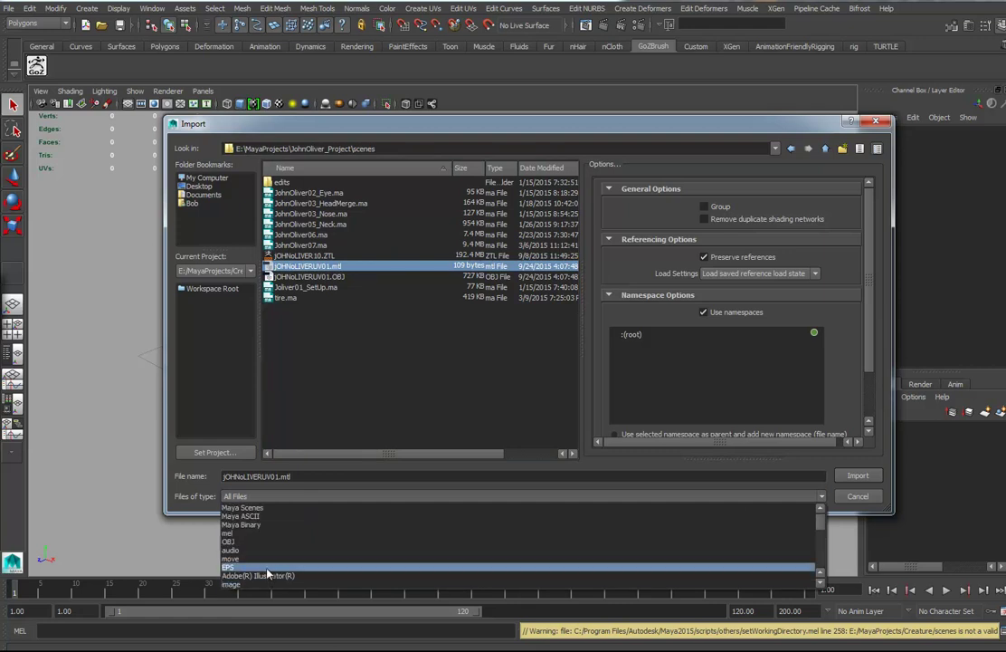
click(238, 545)
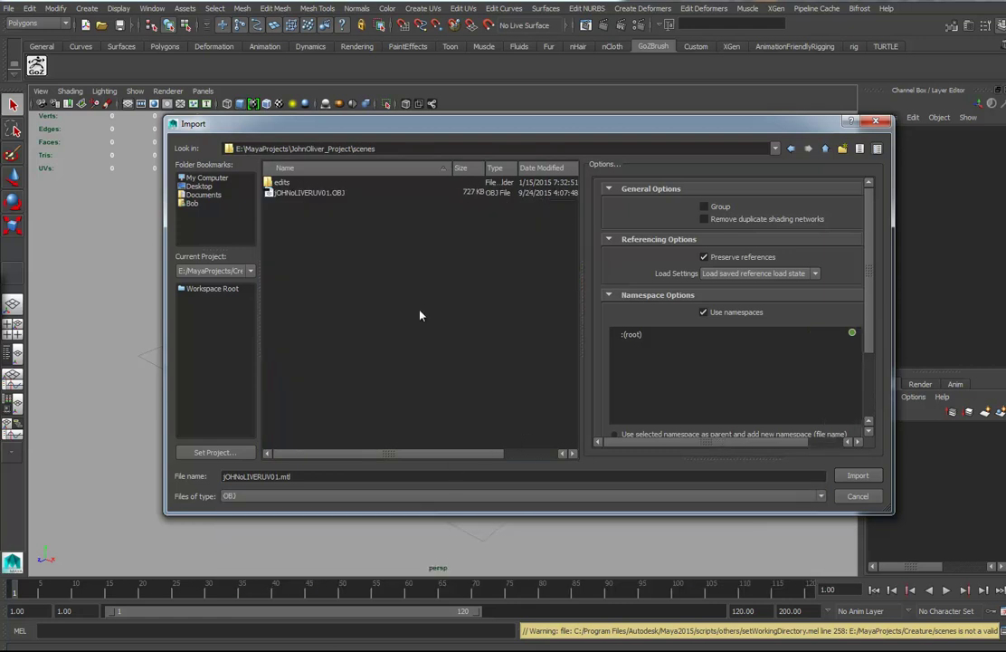
click(301, 193)
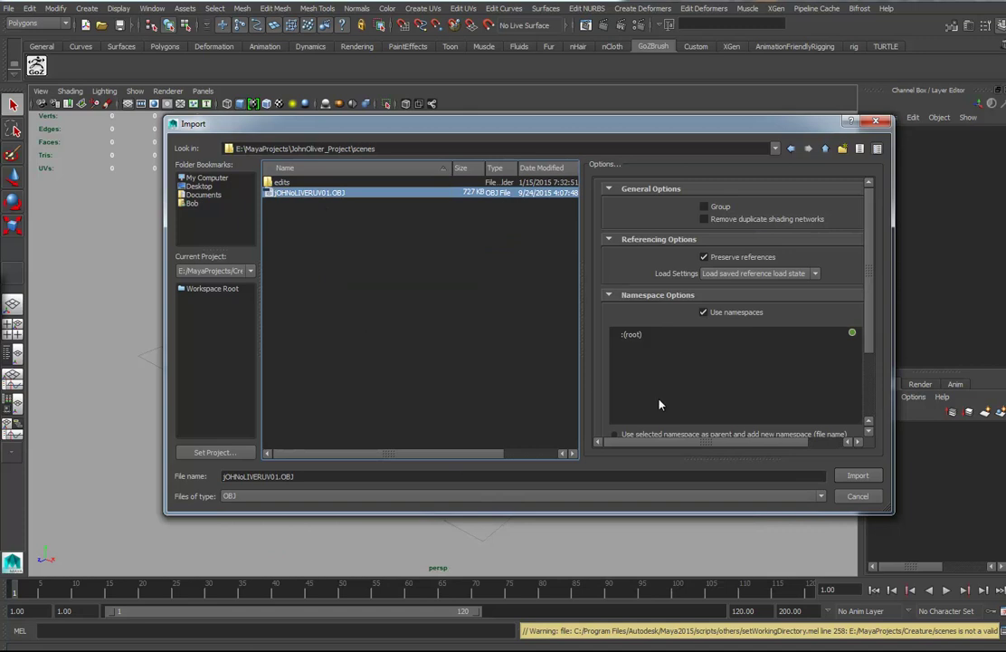
drag(873, 237, 867, 408)
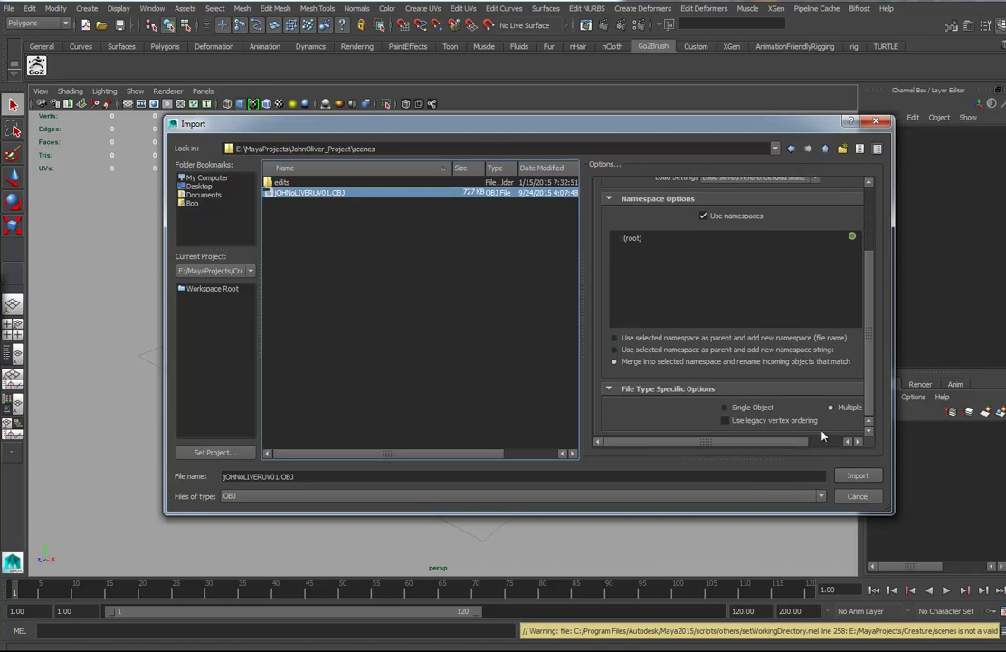
click(725, 407)
click(849, 478)
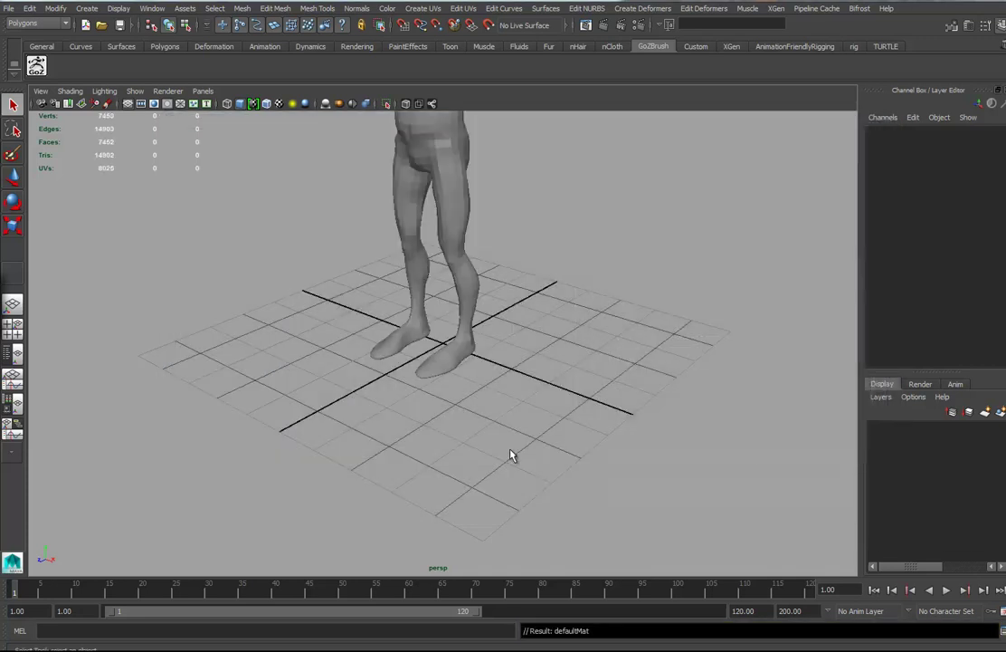
- Select the imported body and show its whole UV layout in the UV Texture Editor beside the model
alt+middle_drag(536, 263, 532, 514)
alt+drag(533, 518, 621, 411)
click(503, 407)
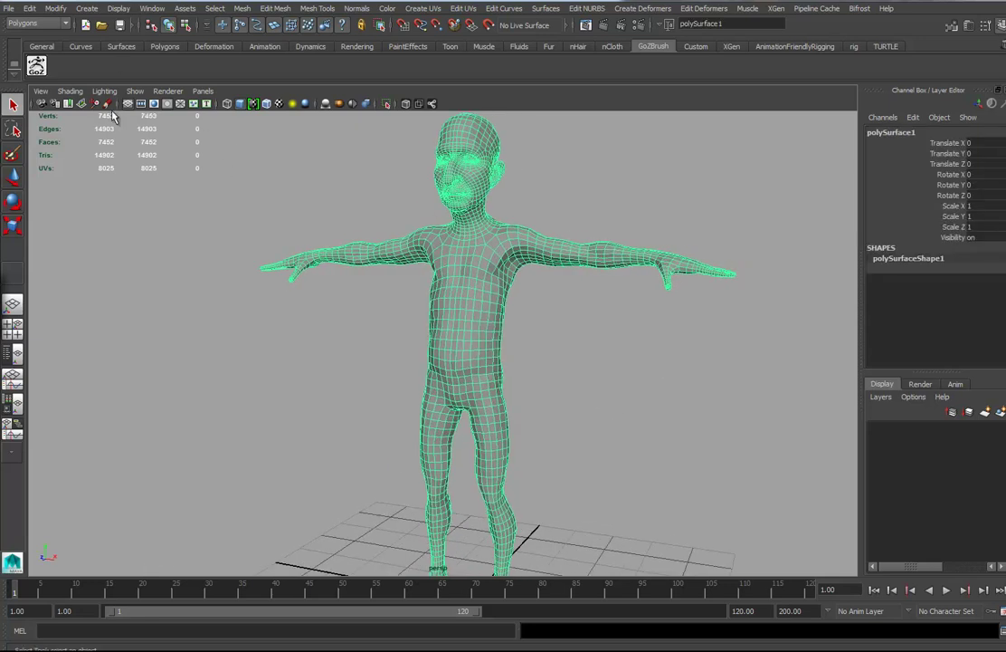
click(149, 9)
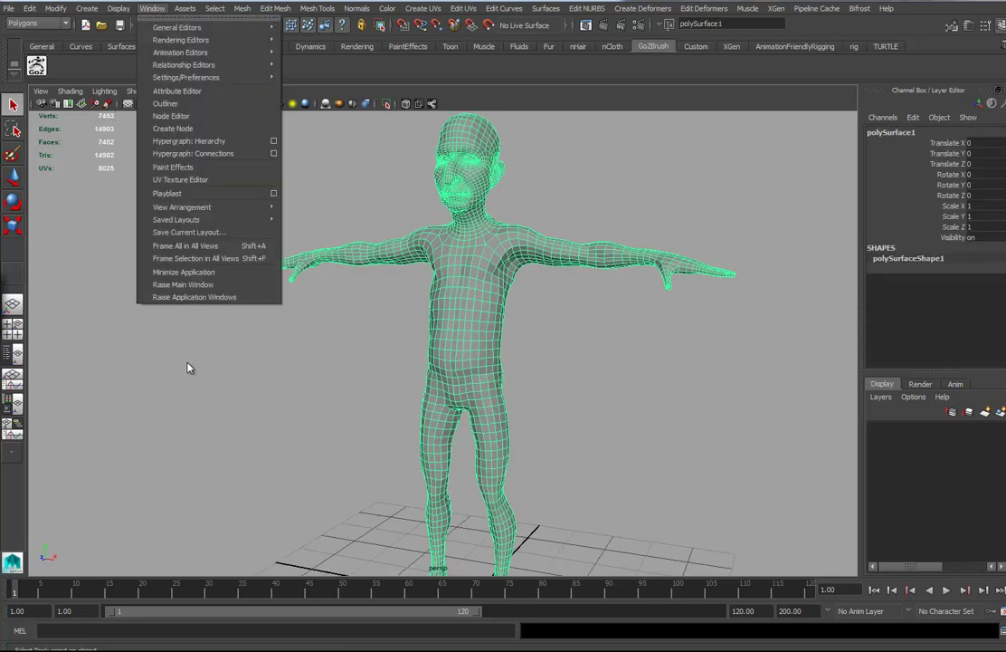
click(177, 180)
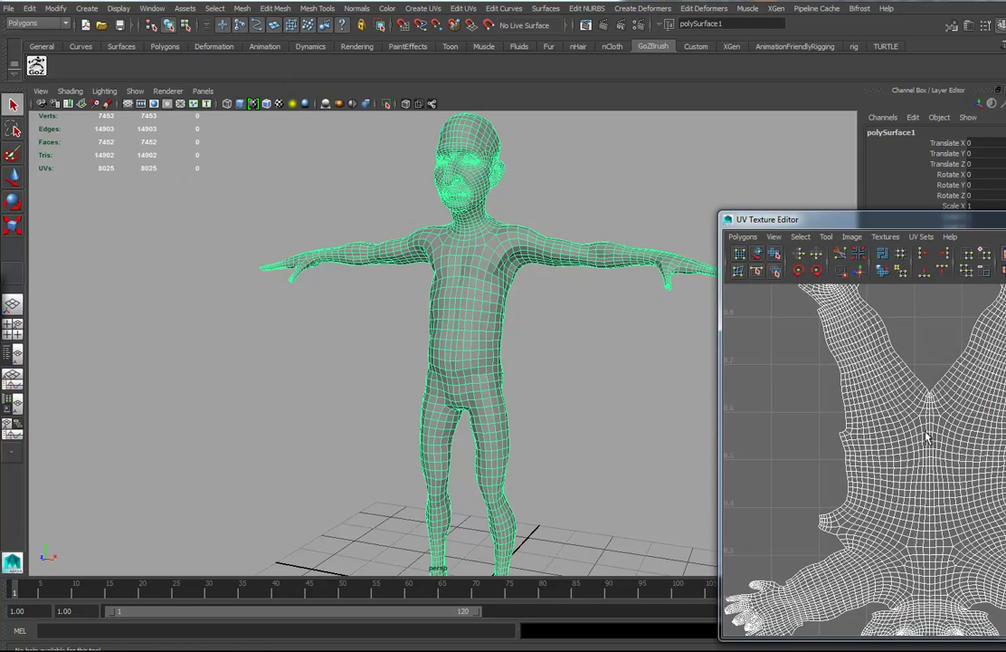
scroll(927, 438, down, 3)
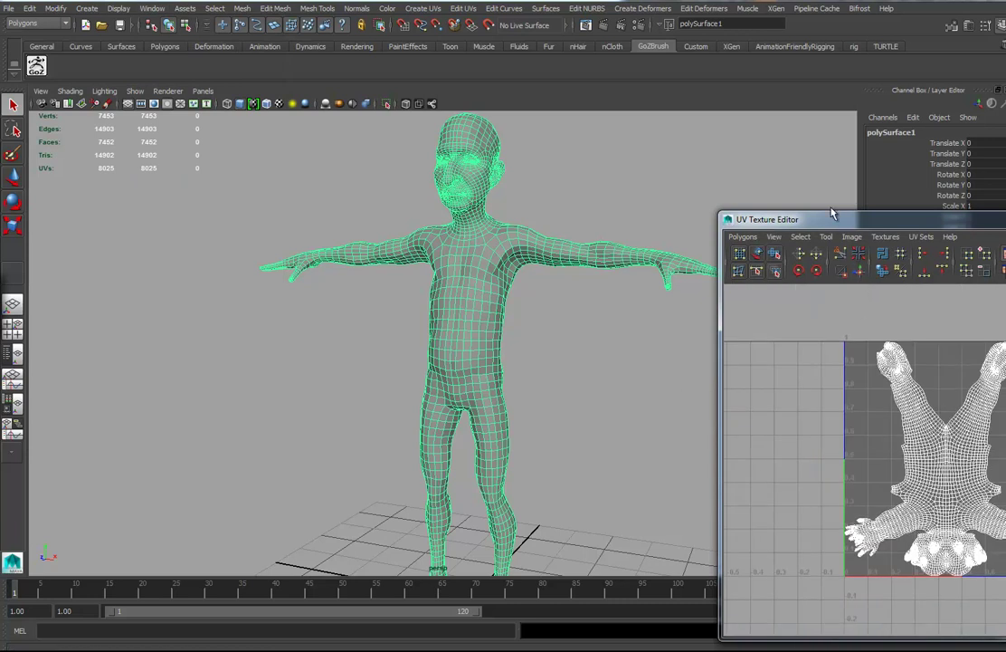
drag(815, 219, 786, 195)
alt+middle_drag(545, 353, 462, 347)
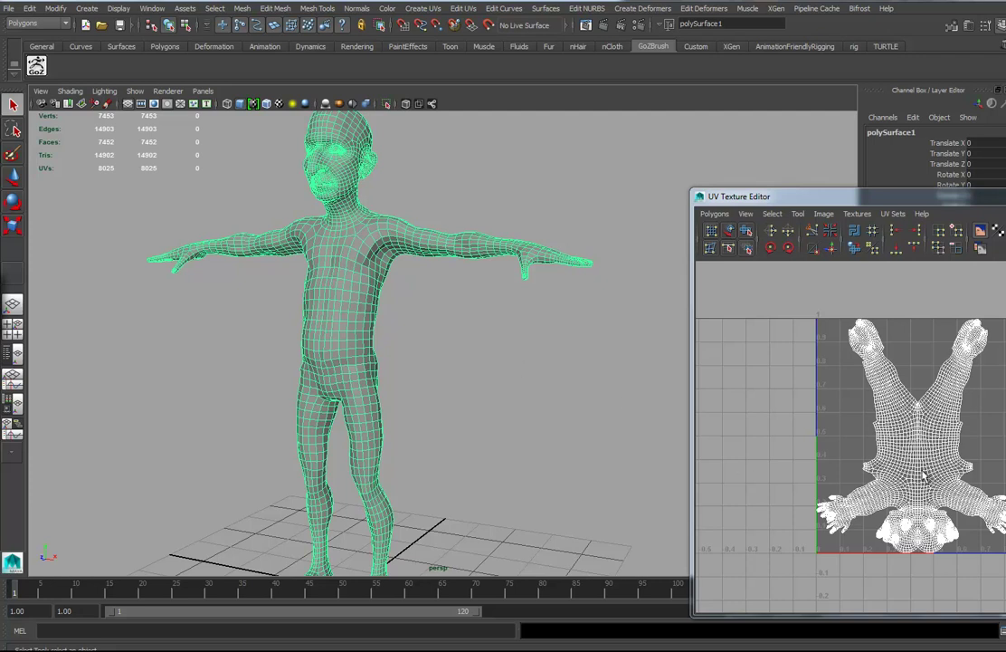
- Select the whole body in a near-front view and create new UVs for it based on the camera
alt+middle_drag(393, 345, 422, 436)
alt+drag(423, 436, 475, 423)
alt+right_drag(474, 423, 432, 389)
alt+middle_drag(433, 389, 473, 304)
alt+drag(473, 304, 430, 348)
click(528, 366)
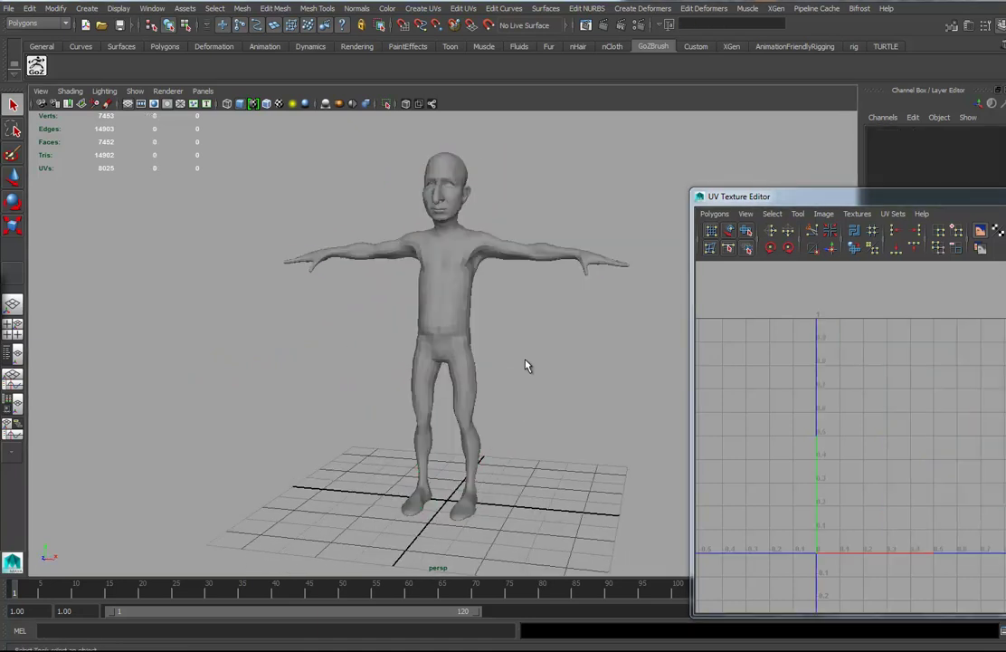
alt+drag(512, 342, 457, 278)
click(458, 279)
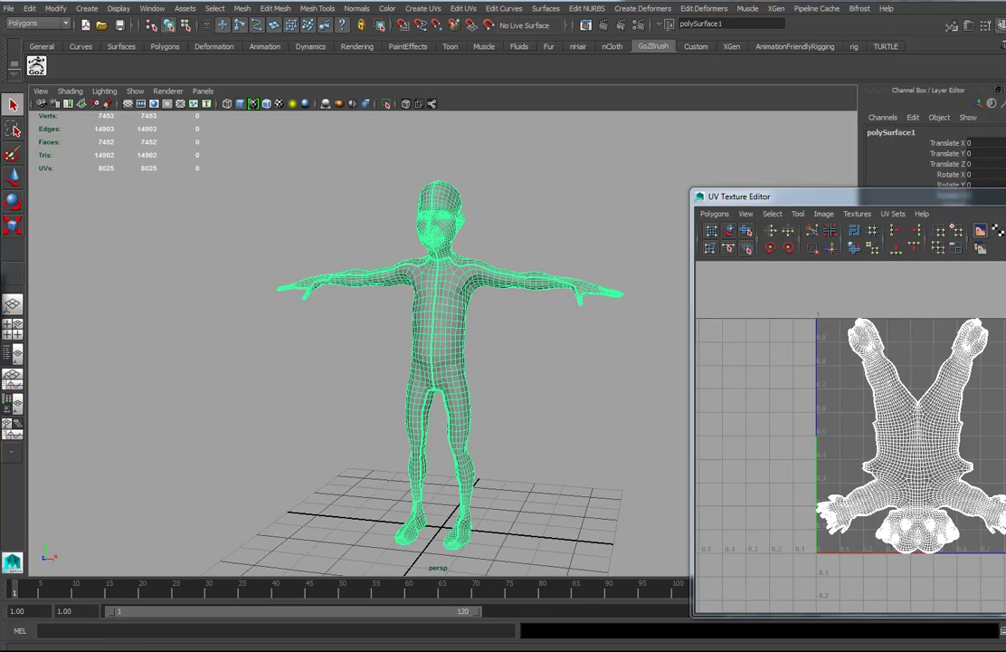
click(423, 9)
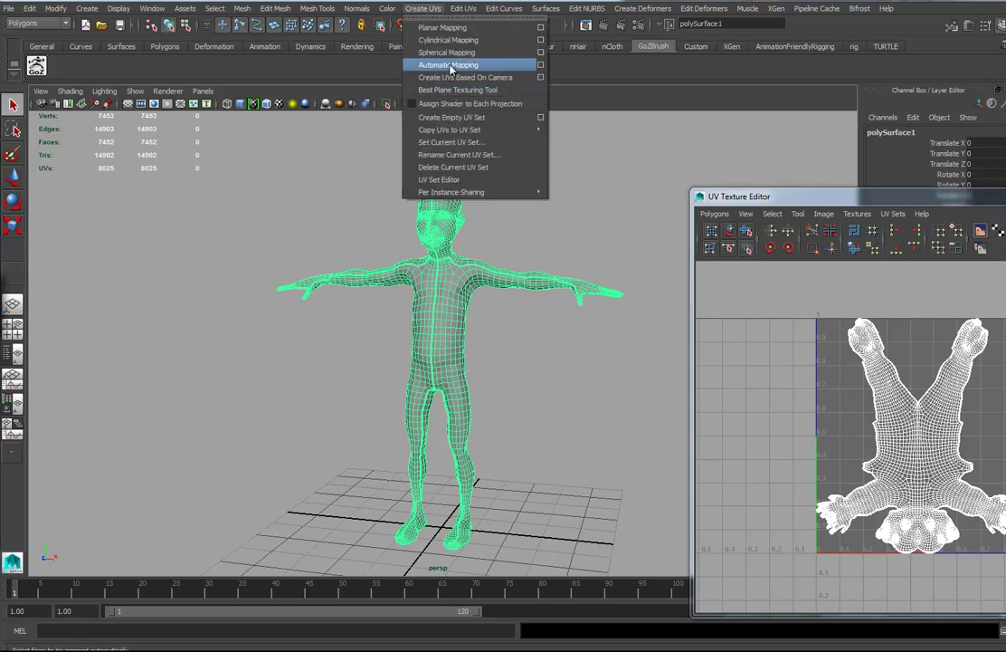
click(449, 78)
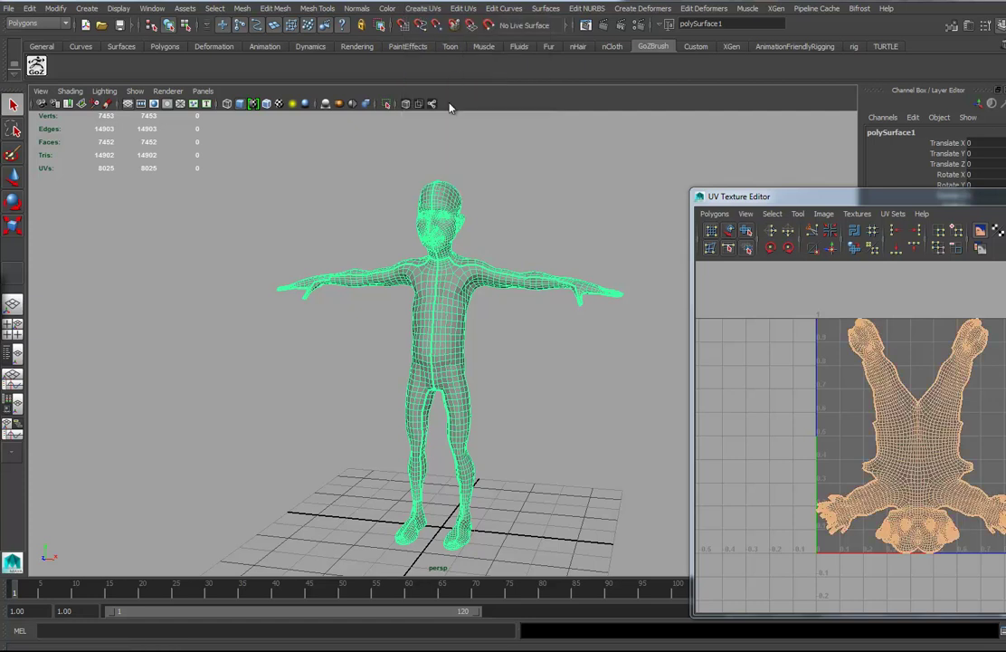
- Select the edge loop around the base of the neck and cut the UVs along it
alt+right_drag(460, 322, 659, 408)
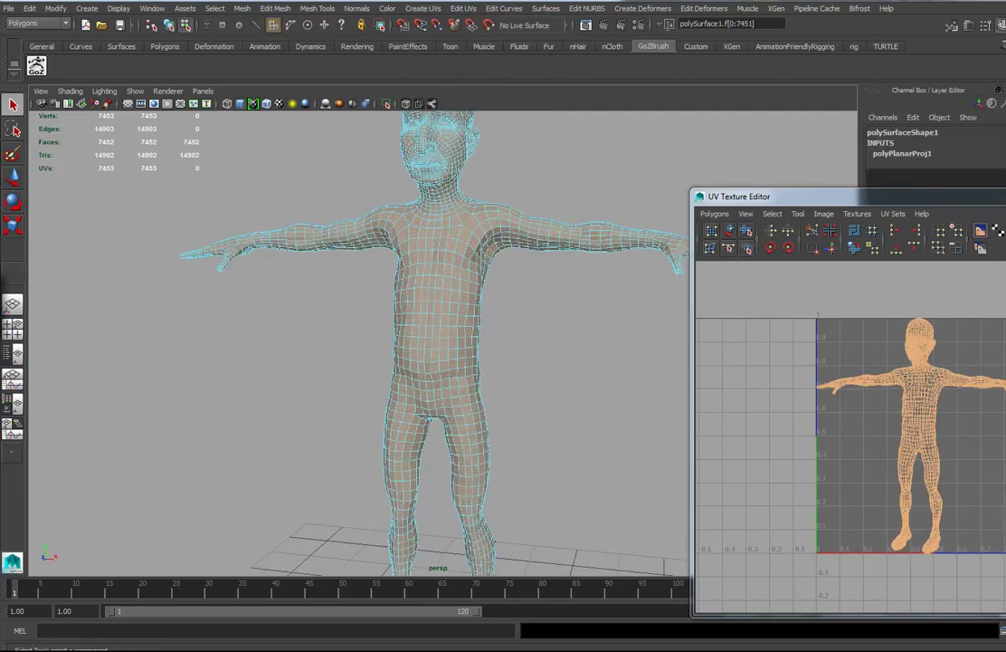
alt+middle_drag(496, 339, 474, 392)
alt+drag(480, 491, 451, 414)
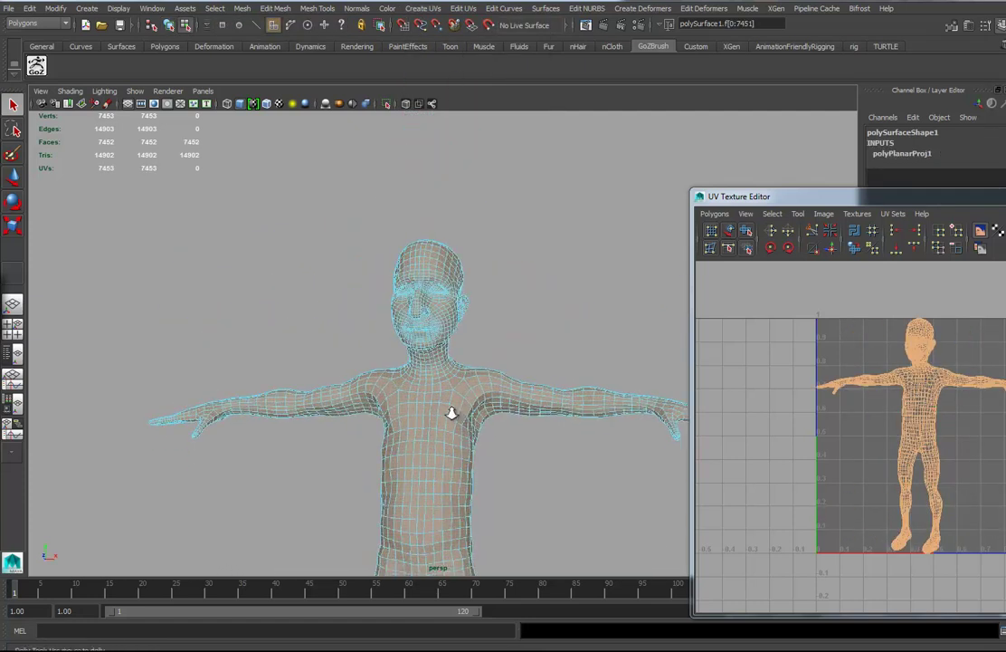
alt+right_drag(451, 414, 793, 480)
alt+drag(484, 478, 549, 444)
alt+middle_drag(548, 445, 503, 461)
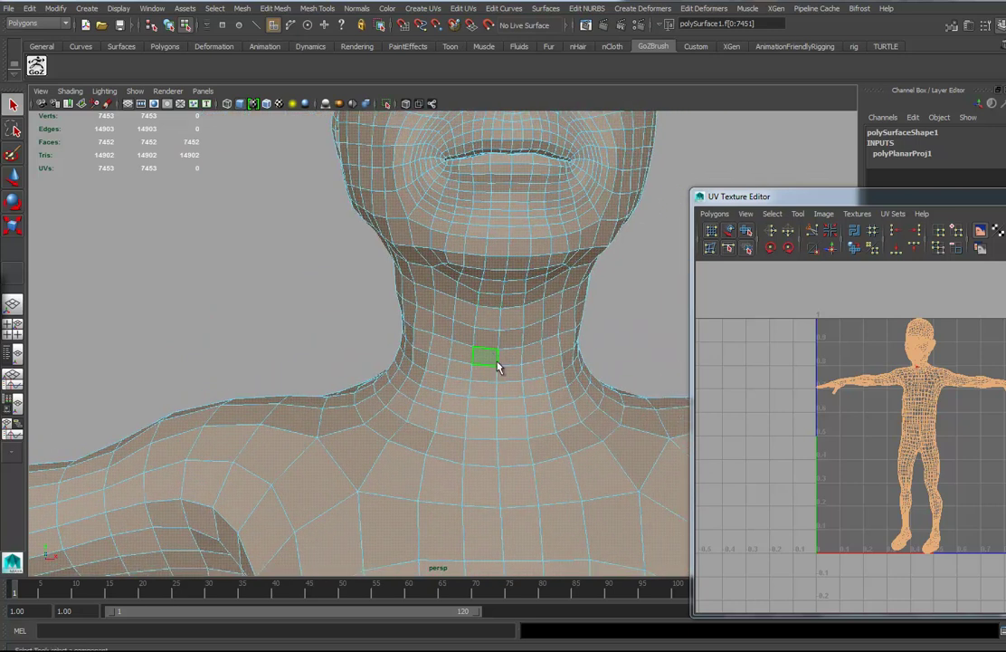
right_drag(500, 358, 497, 326)
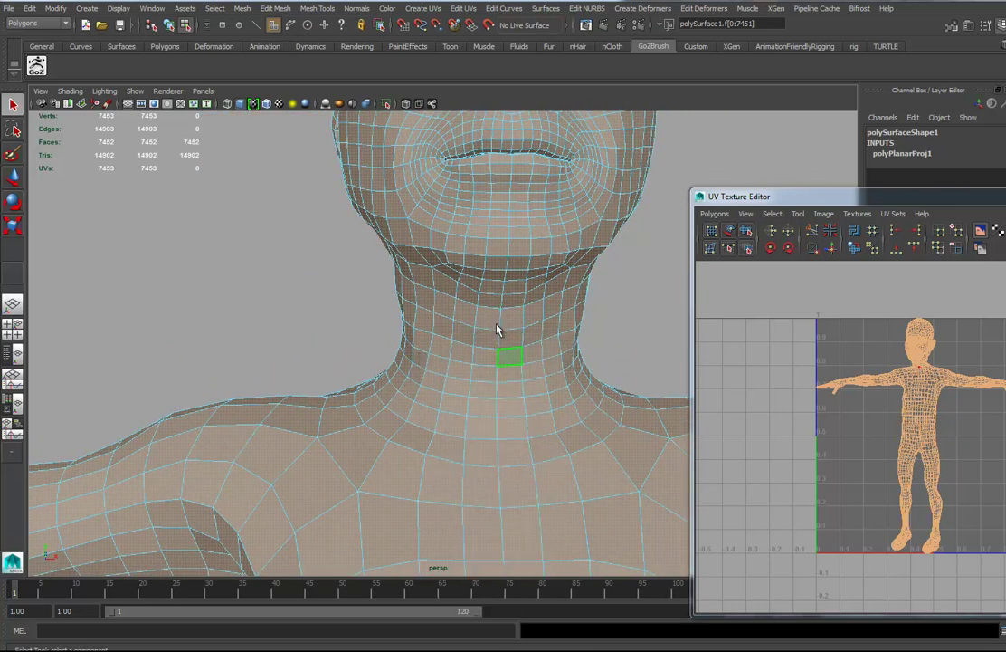
double_click(514, 396)
alt+drag(573, 399, 502, 398)
click(829, 234)
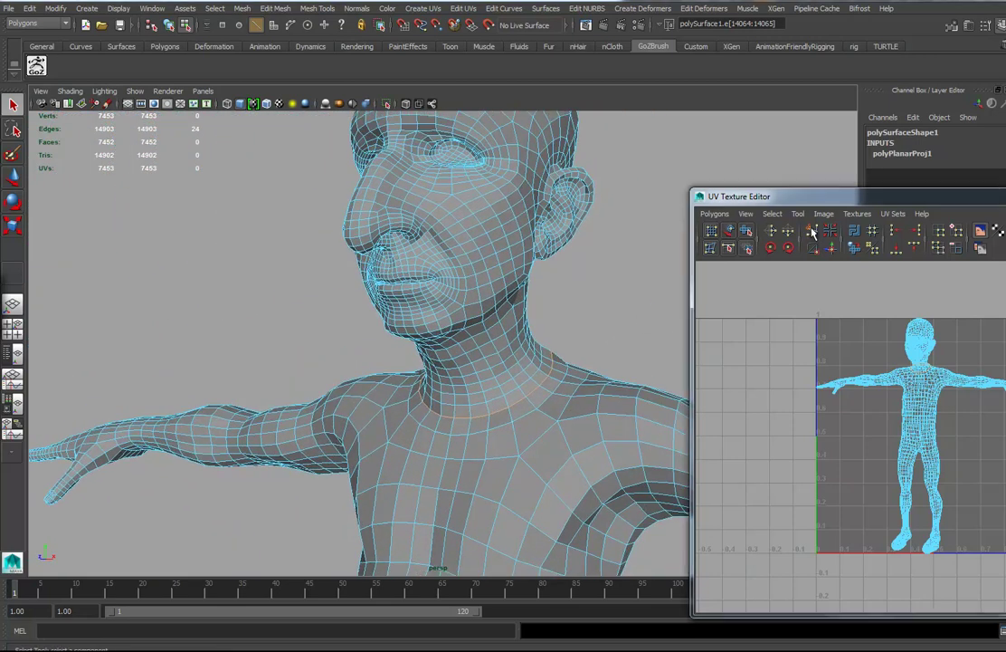
- Cut a UV seam along the centre edge line from the back of the neck up over the top of the head
alt+drag(442, 362, 422, 450)
click(478, 418)
alt+drag(507, 407, 505, 369)
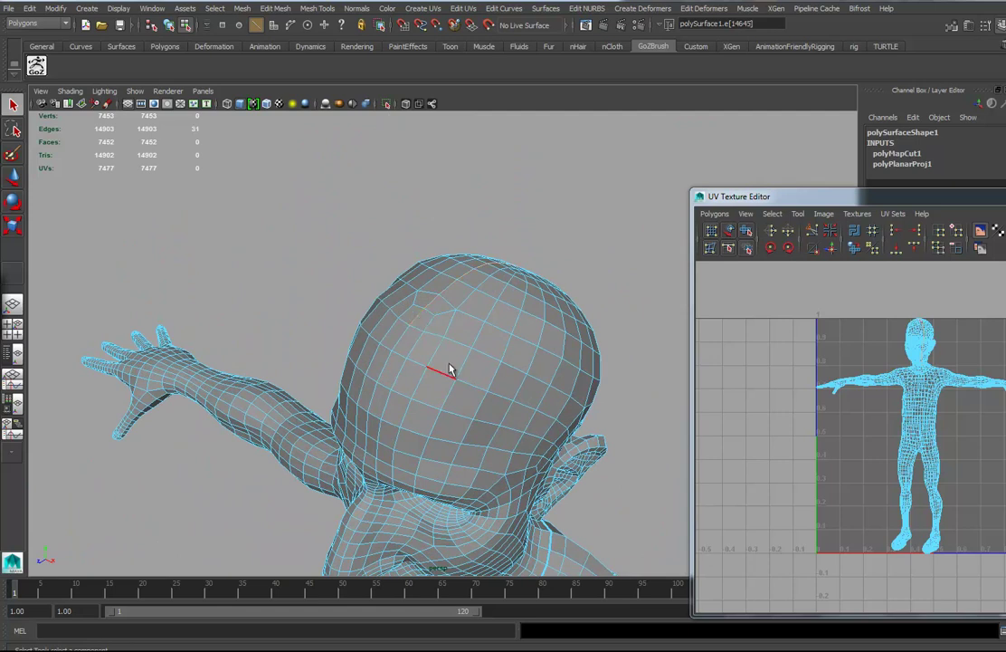
click(823, 237)
- Select the crosswise run of edges above the forehead at the end of the centre seam and cut the UVs there
alt+drag(488, 380, 471, 264)
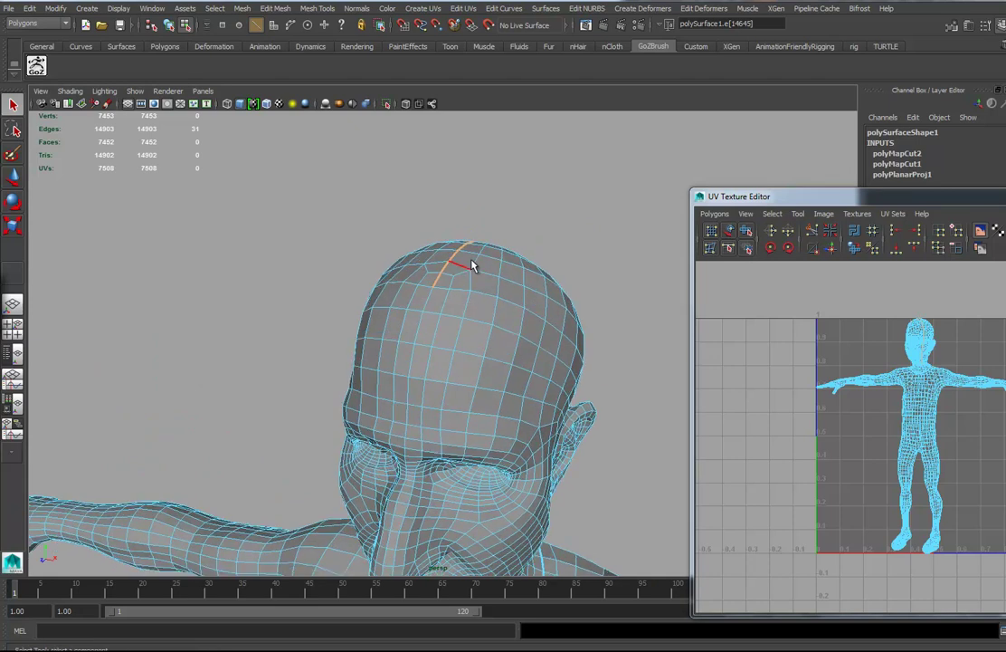
click(529, 314)
alt+drag(529, 313, 495, 308)
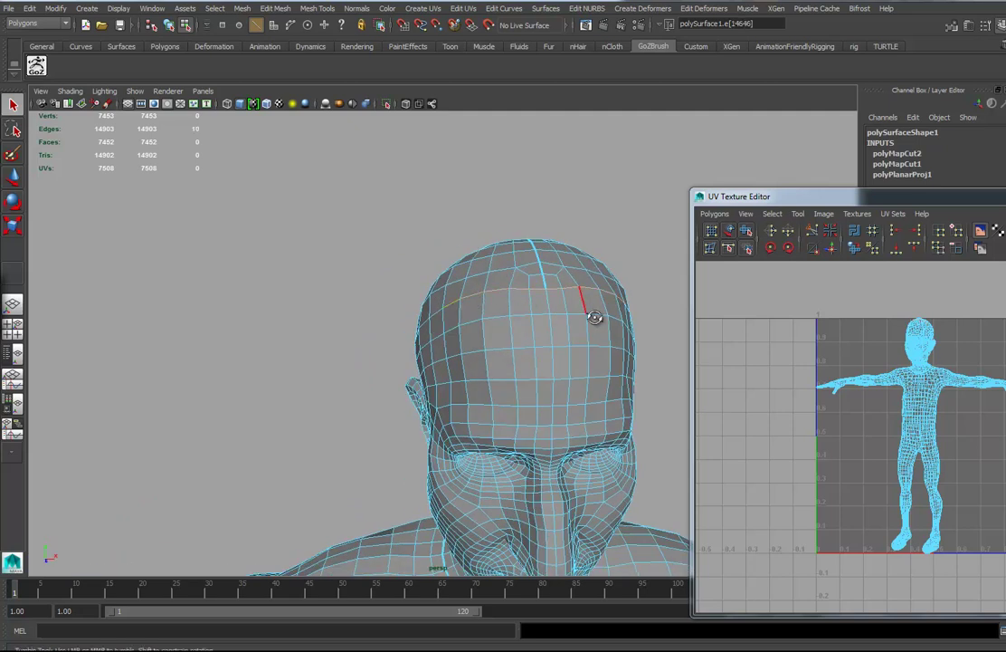
alt+drag(595, 316, 438, 262)
click(814, 235)
- Show the model in wireframe, select the edge loop just inside the lips and cut the UVs along it
alt+drag(591, 409, 481, 344)
alt+right_drag(481, 344, 735, 389)
alt+drag(543, 398, 447, 391)
alt+right_drag(447, 391, 505, 400)
alt+middle_drag(505, 400, 272, 375)
alt+drag(271, 374, 351, 323)
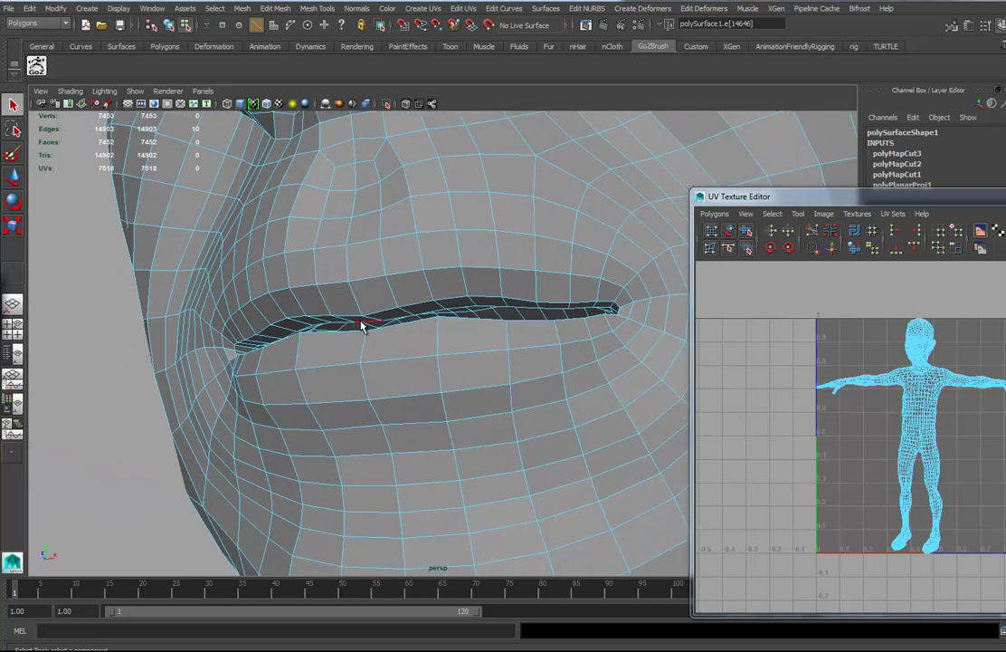
alt+drag(422, 297, 459, 394)
alt+middle_drag(458, 395, 457, 346)
alt+drag(314, 464, 312, 434)
key(4)
mouse_move(336, 387)
alt+mouse_down()
mouse_move(373, 384)
mouse_move(346, 386)
alt+mouse_up()
alt+right_drag(345, 387, 411, 390)
alt+drag(411, 395, 447, 380)
alt+drag(263, 396, 335, 405)
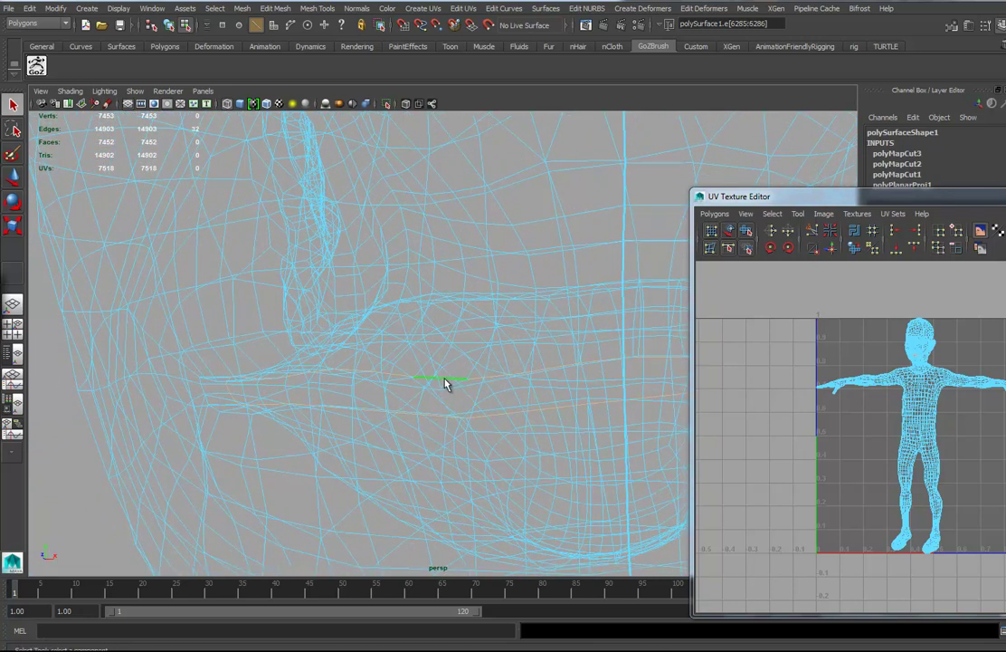
alt+drag(444, 387, 415, 381)
click(808, 233)
- Examine the mouth cavity and the cut seams on the head and neck in wireframe from several sides
alt+right_drag(545, 377, 407, 382)
alt+drag(470, 355, 448, 159)
alt+drag(364, 178, 455, 295)
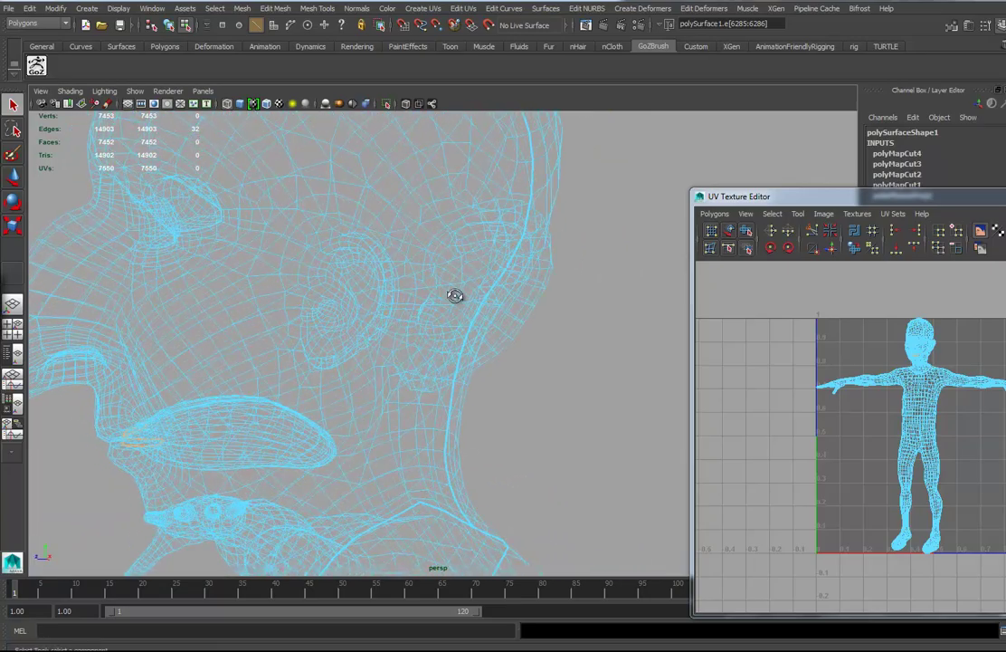
alt+drag(426, 372, 400, 317)
mouse_move(496, 320)
alt+mouse_down()
mouse_move(457, 280)
mouse_move(448, 331)
mouse_move(504, 336)
alt+mouse_up()
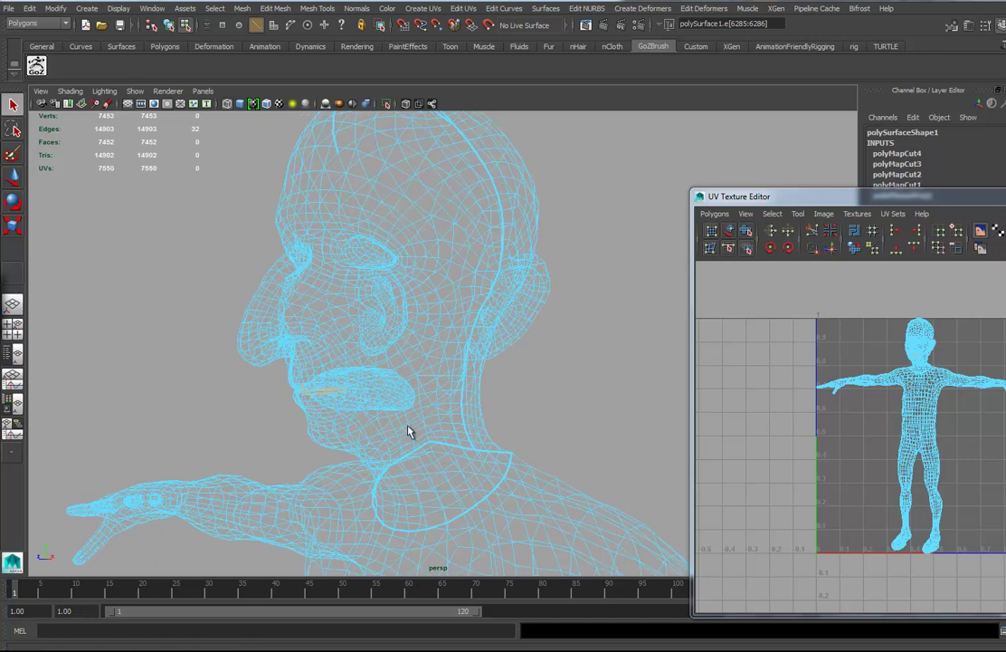
alt+drag(408, 432, 422, 365)
scroll(502, 367, down, 3)
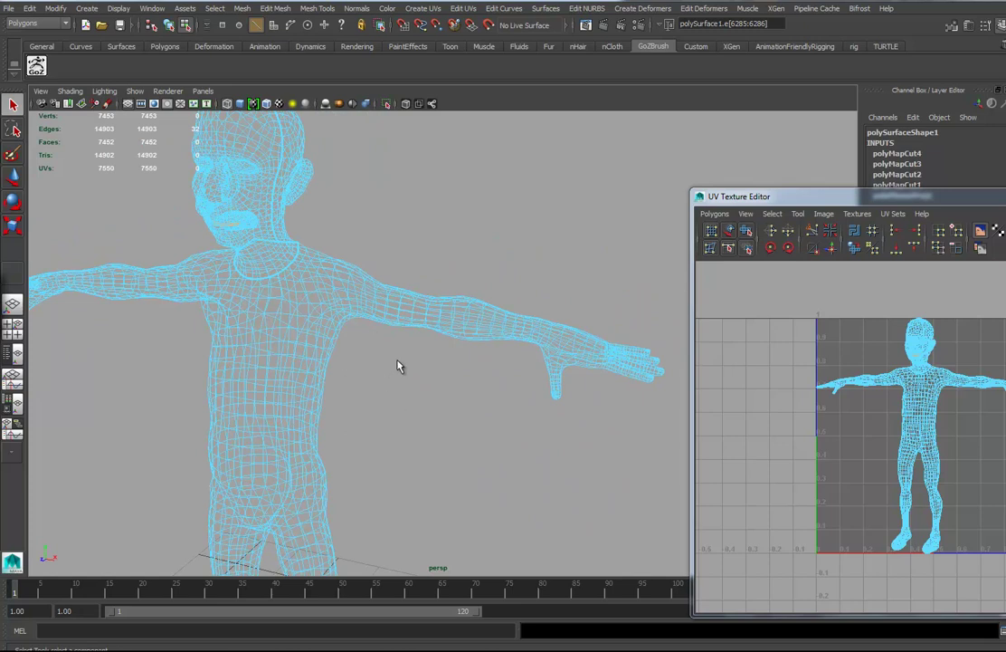
- Return to shaded display and switch from edge selection to selecting the body as an object
key(5)
alt+drag(411, 403, 418, 369)
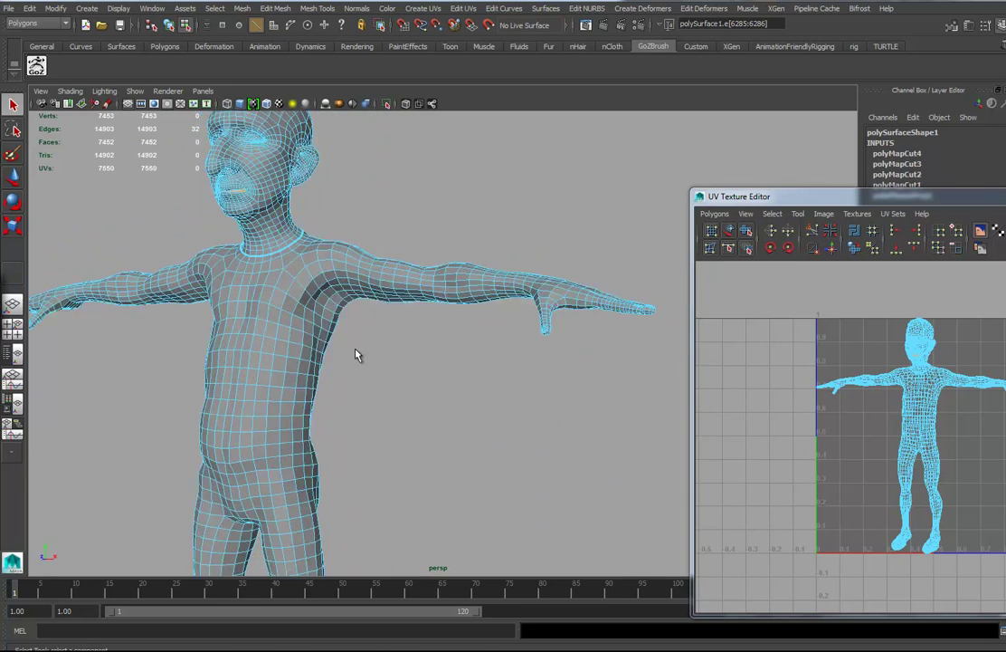
alt+drag(357, 355, 302, 305)
right_drag(301, 305, 338, 286)
click(307, 284)
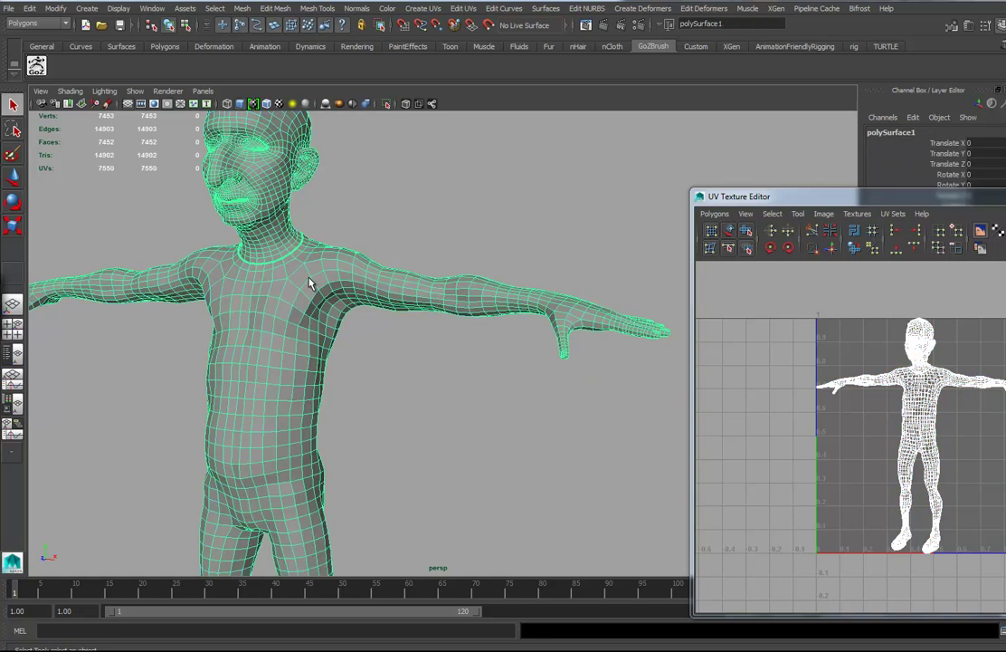
- Set the Move Tool's symmetry to World and close its settings
alt+middle_drag(409, 412, 391, 431)
alt+drag(369, 404, 383, 423)
alt+middle_drag(358, 418, 403, 441)
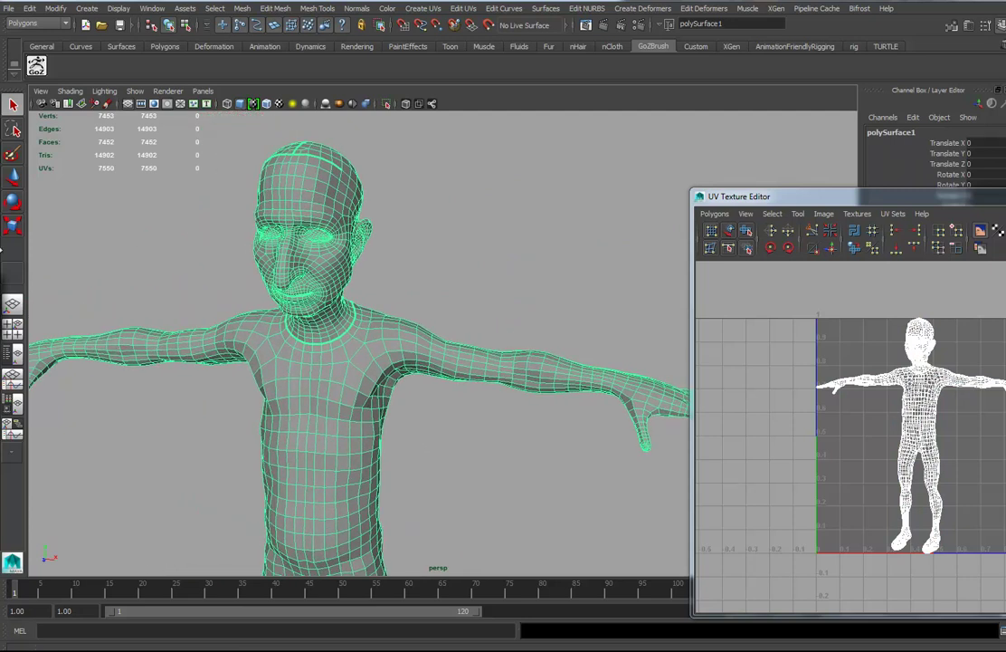
double_click(13, 180)
scroll(233, 299, down, 10)
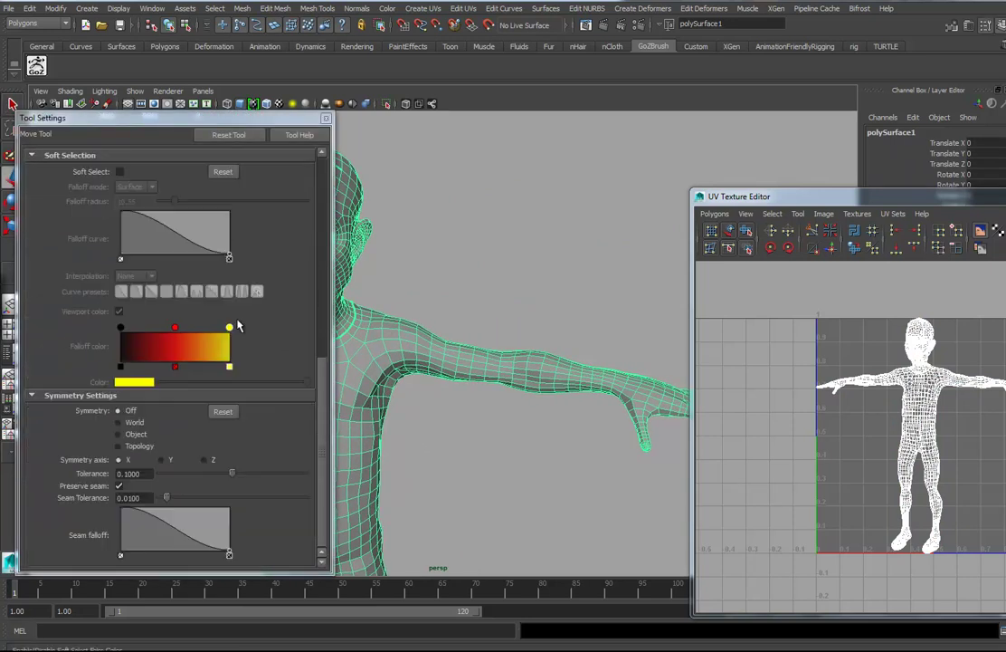
click(119, 422)
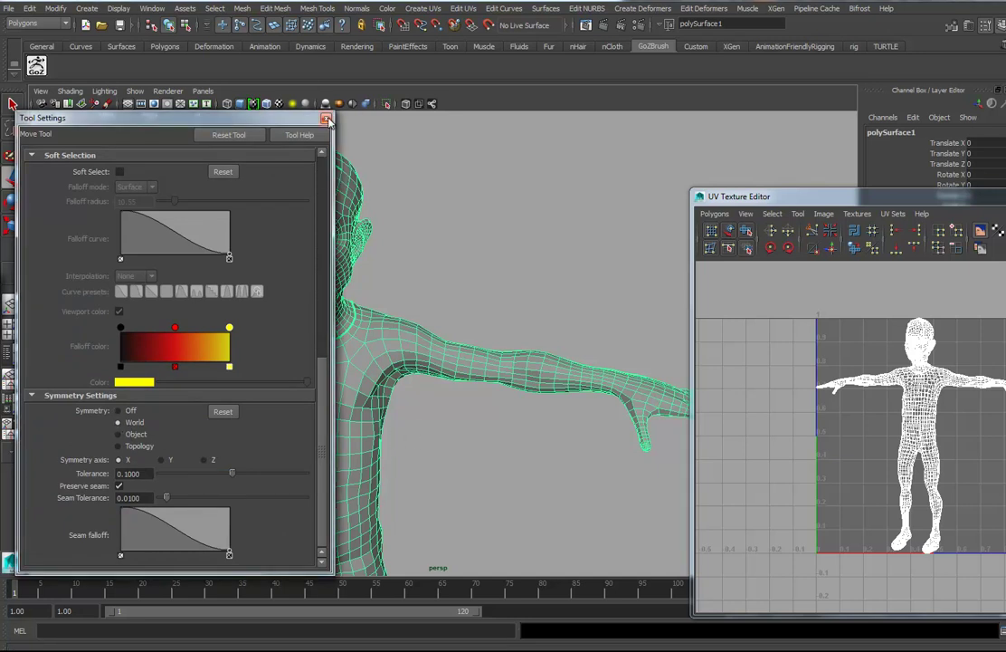
click(328, 119)
- Select the mirrored edge loops around both shoulders and cut the UVs along them
alt+drag(452, 456, 354, 403)
alt+right_drag(354, 402, 406, 389)
alt+middle_drag(405, 388, 472, 365)
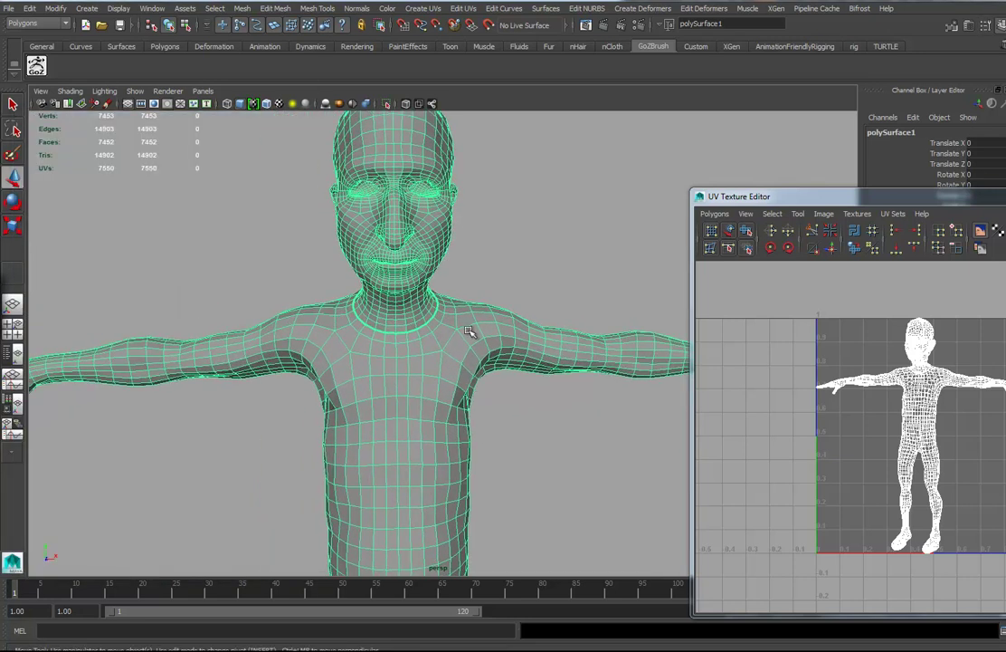
alt+drag(407, 402, 387, 393)
right_drag(462, 315, 459, 271)
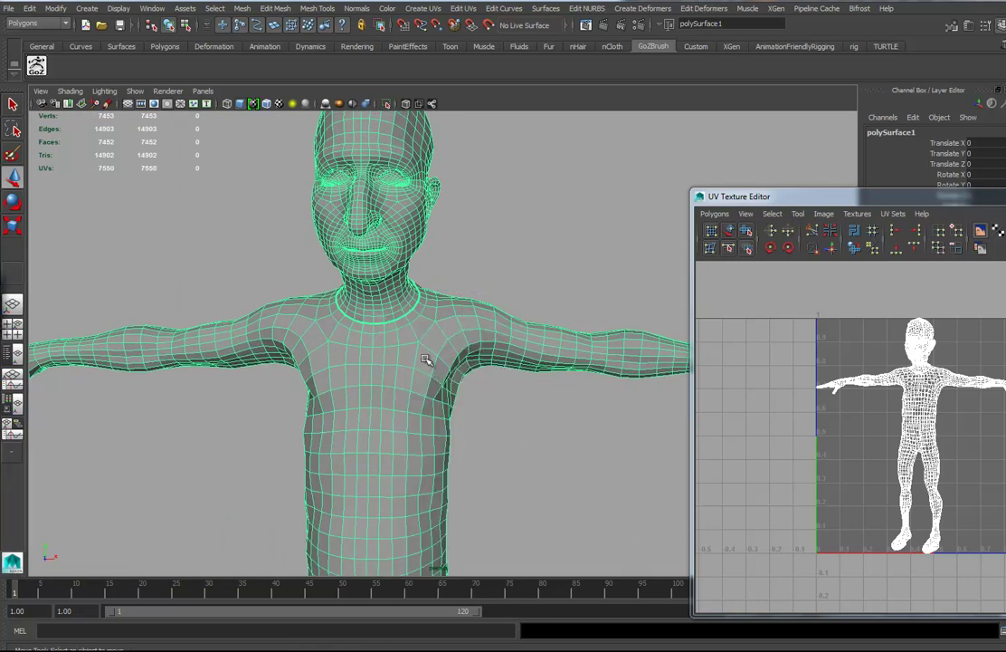
alt+drag(427, 359, 414, 344)
alt+right_drag(413, 343, 453, 349)
alt+drag(453, 349, 464, 378)
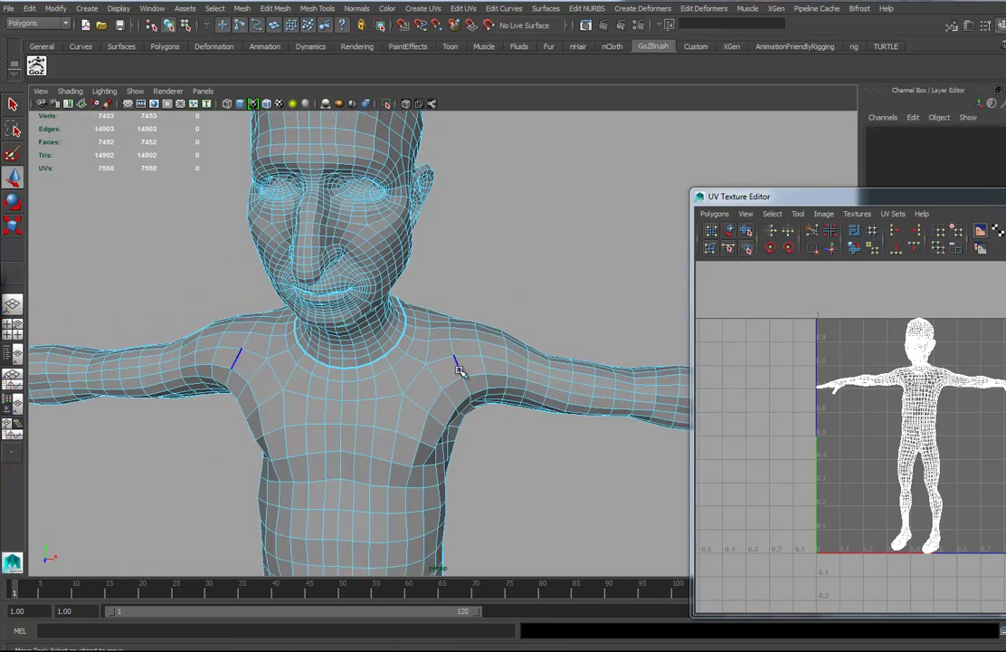
click(459, 369)
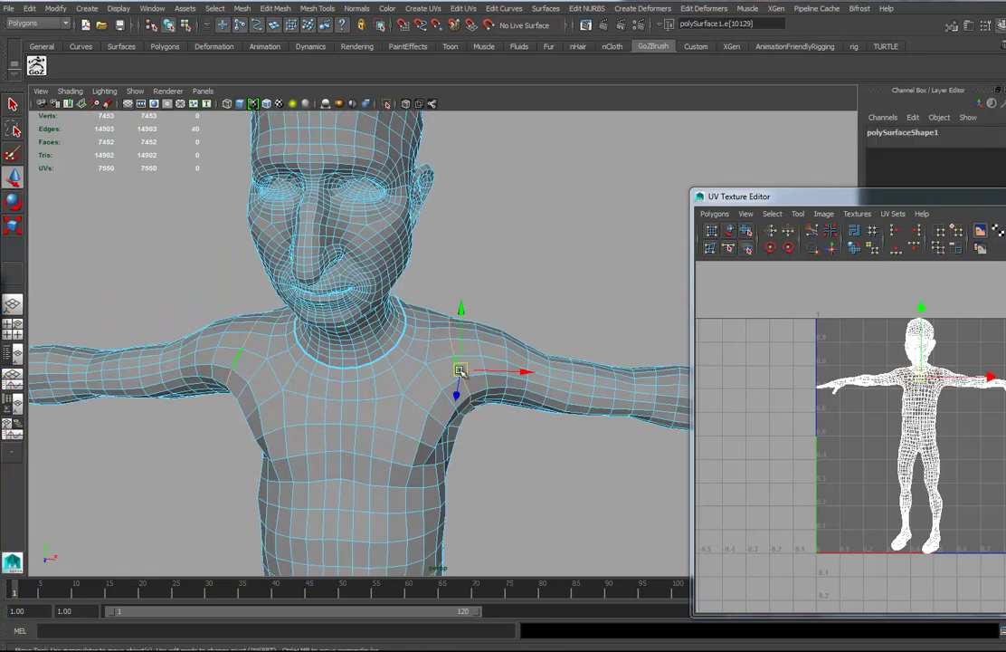
click(811, 234)
- Select the edge line running from the hand along the thumb to its tip, mirrored on both hands, and cut the UVs along it
alt+drag(505, 460, 385, 296)
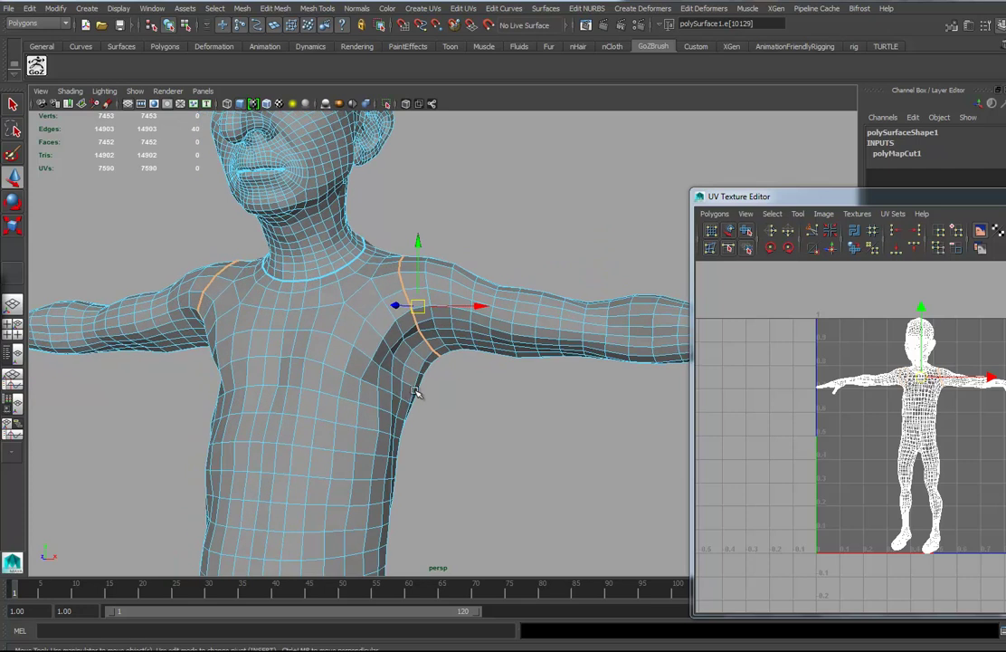
alt+drag(414, 392, 388, 252)
alt+drag(470, 427, 500, 321)
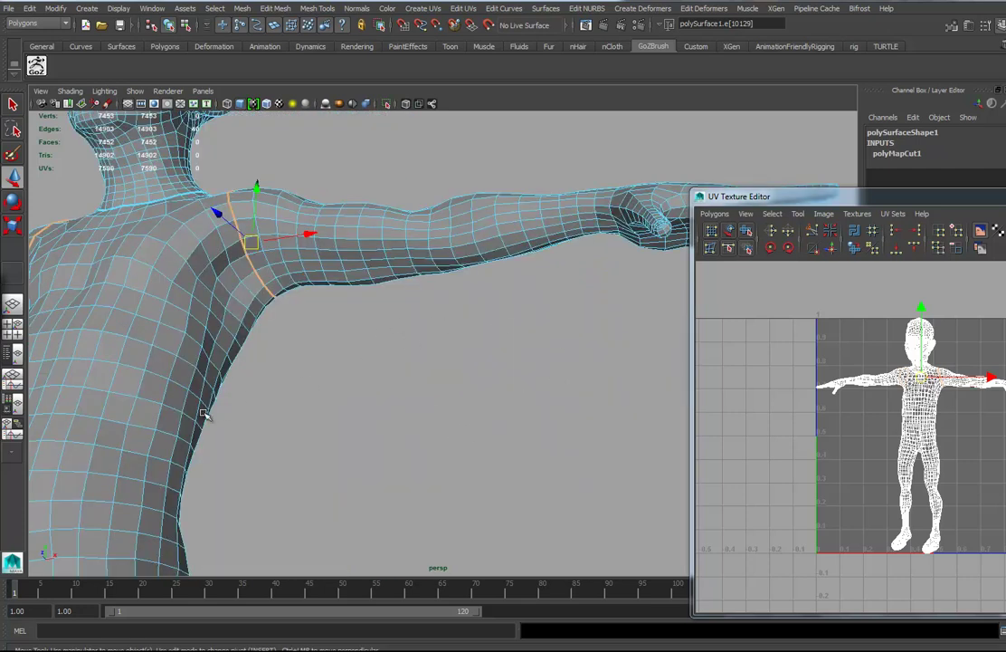
alt+middle_drag(634, 226, 351, 323)
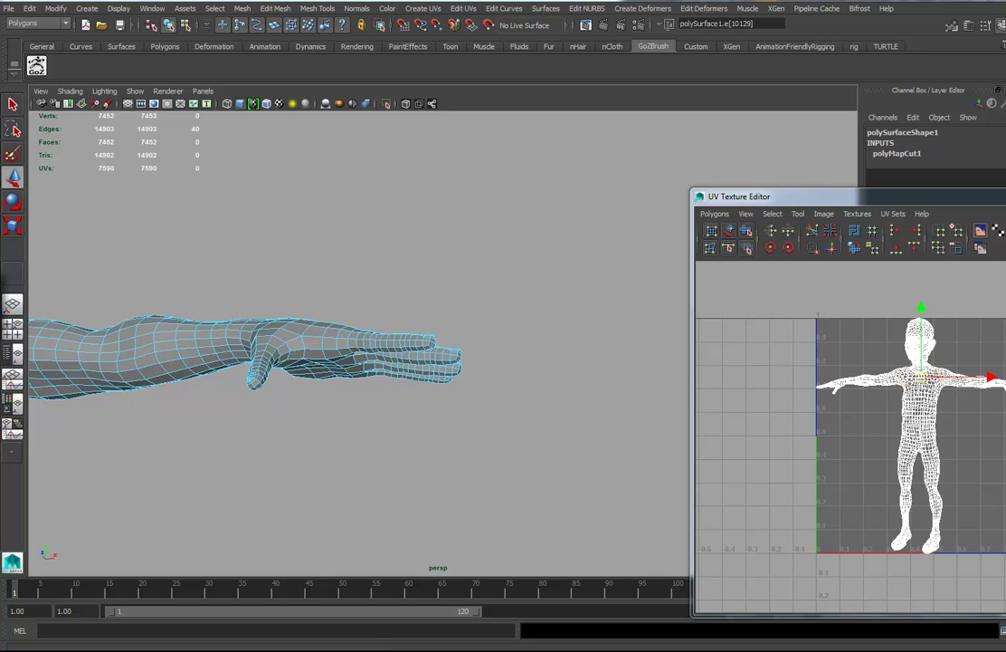
alt+drag(411, 432, 471, 360)
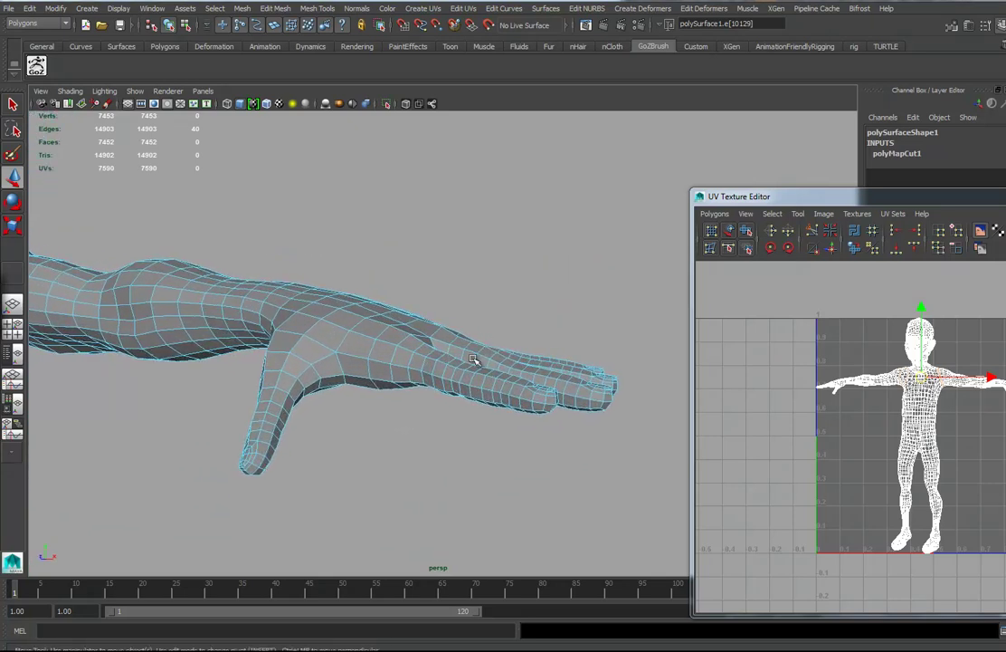
alt+drag(249, 454, 382, 268)
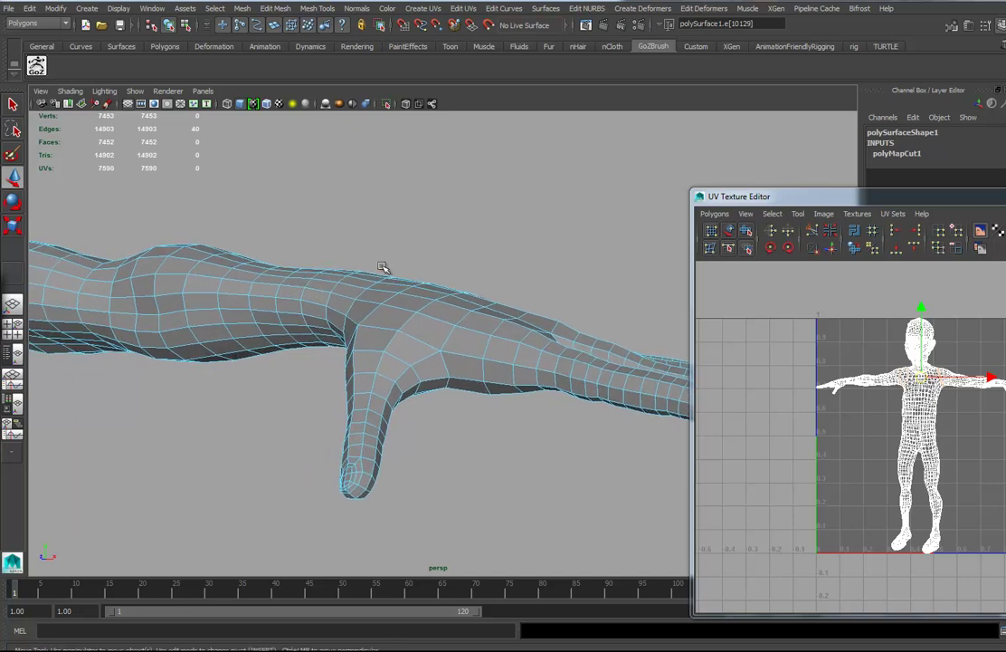
shift+click(426, 358)
click(427, 359)
alt+drag(439, 384, 448, 310)
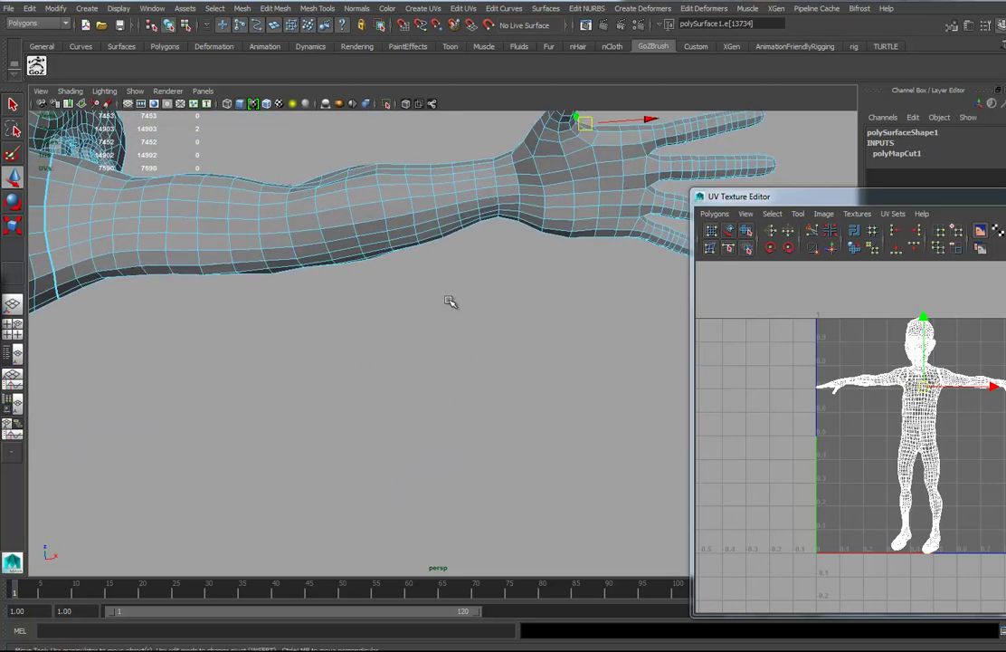
key(f)
alt+drag(462, 375, 482, 220)
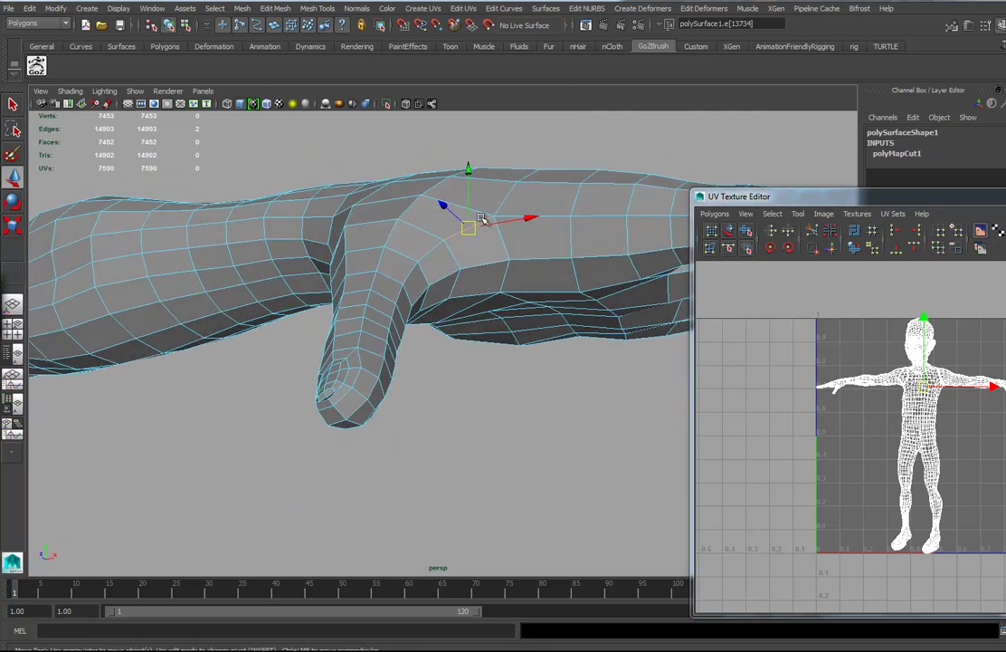
double_click(340, 423)
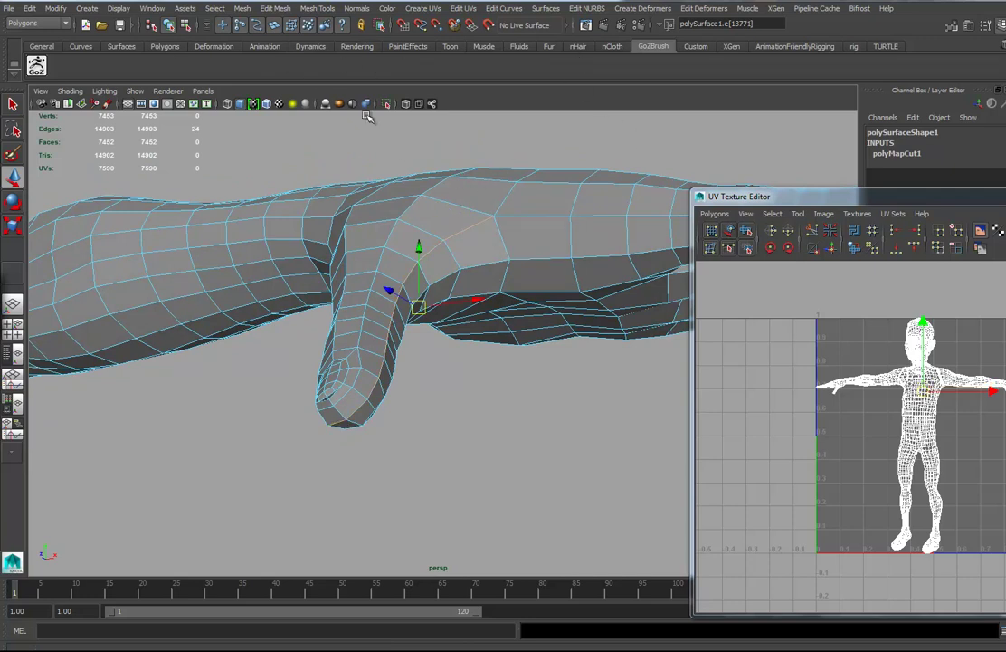
click(815, 237)
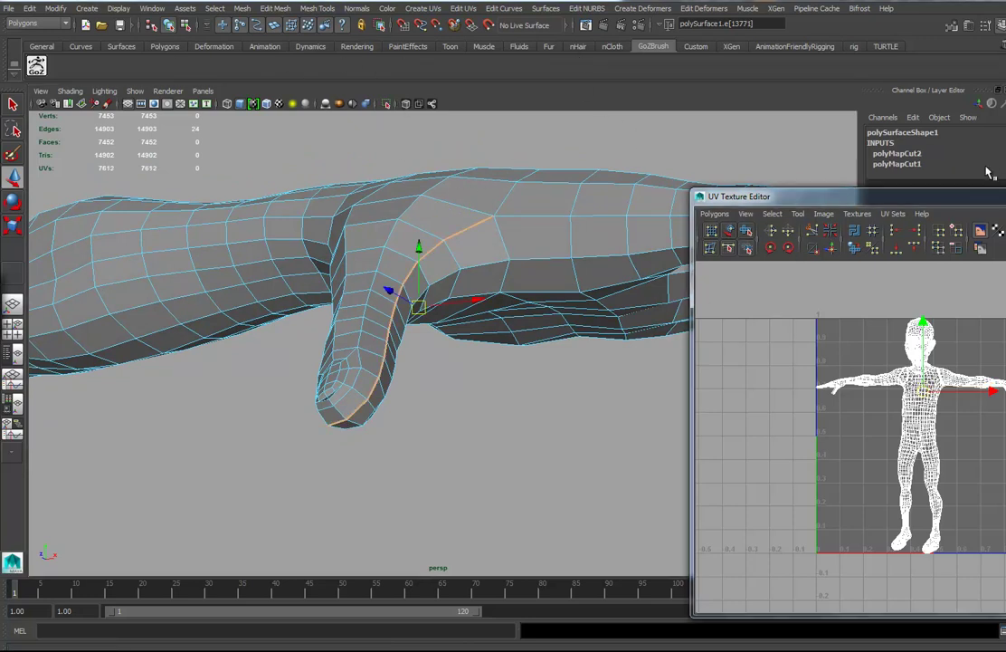
- Reposition the UV Texture Editor and enlarge its view of the arm and hand UVs
drag(986, 192, 892, 131)
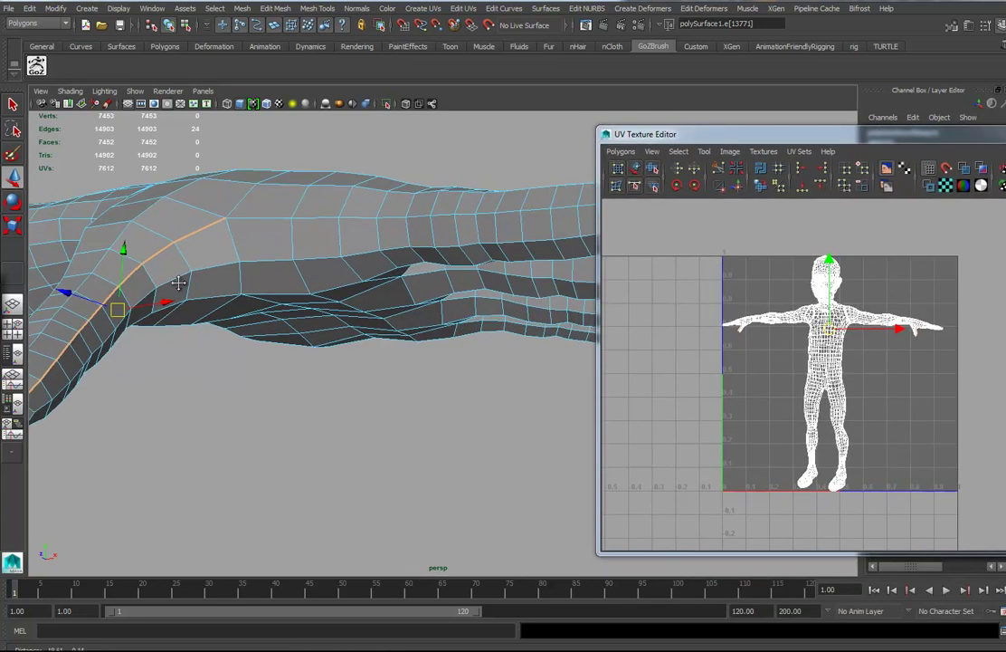
alt+right_drag(730, 398, 861, 371)
alt+middle_drag(860, 370, 784, 402)
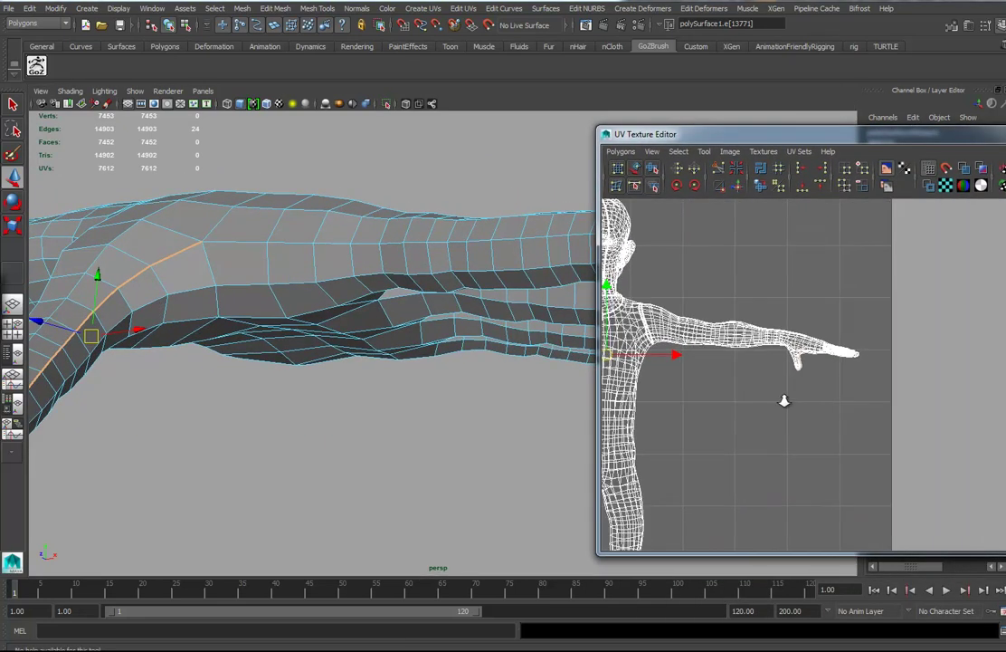
alt+right_drag(784, 401, 820, 363)
- Select the mirrored edge line running around the fingers and along the outer side of the hand, and cut the UVs along it
alt+drag(341, 300, 193, 313)
click(155, 277)
alt+drag(156, 277, 512, 294)
double_click(510, 297)
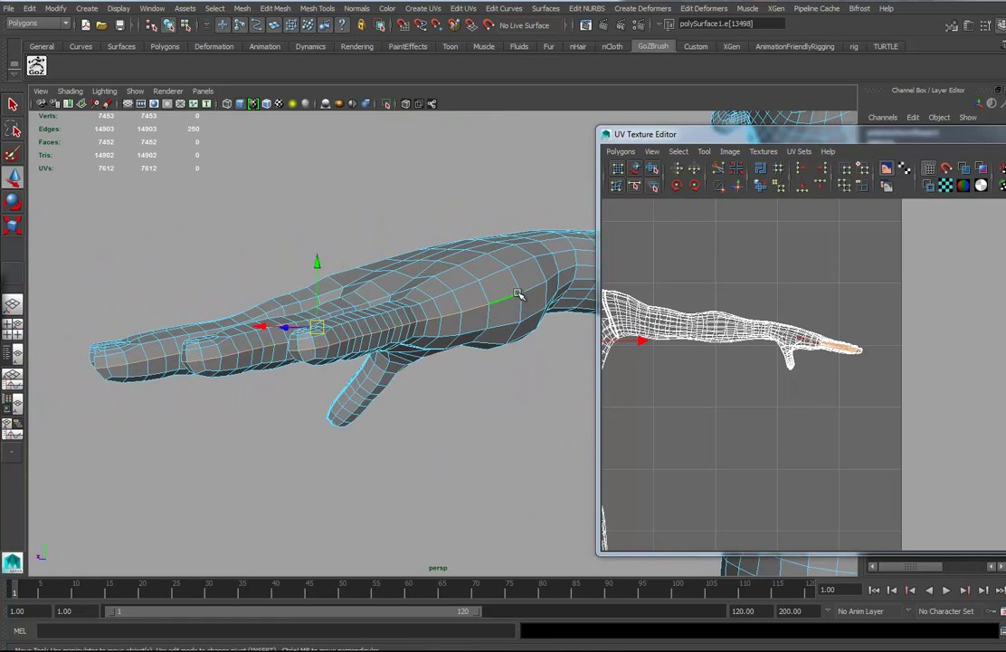
alt+middle_drag(546, 300, 439, 370)
click(719, 169)
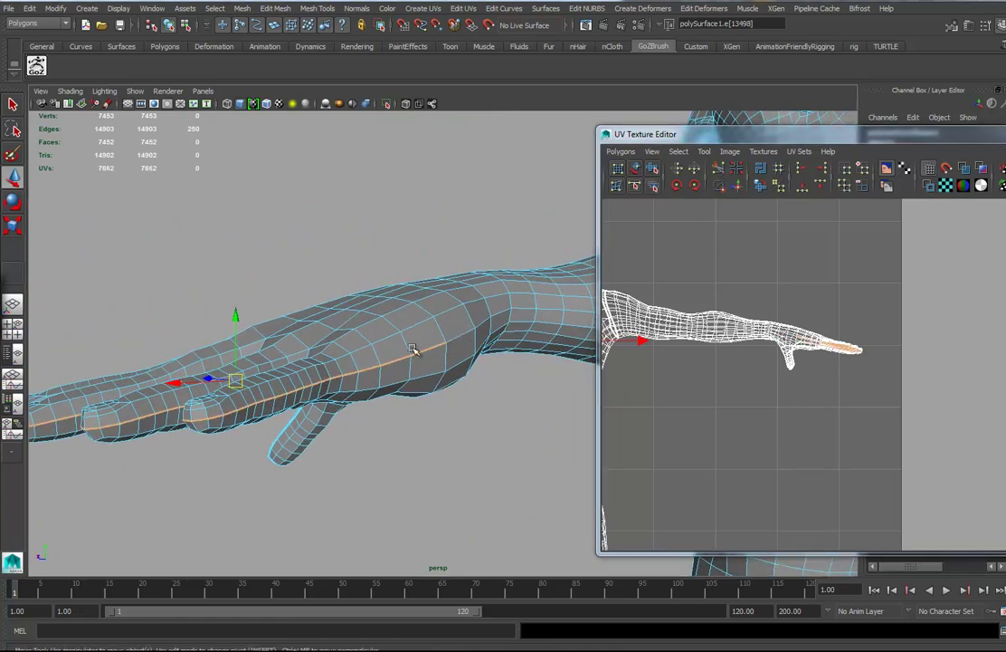
- Select the mirrored edges that continue the finger seam towards the wrist and cut the UVs along them
click(460, 335)
alt+drag(462, 336, 429, 352)
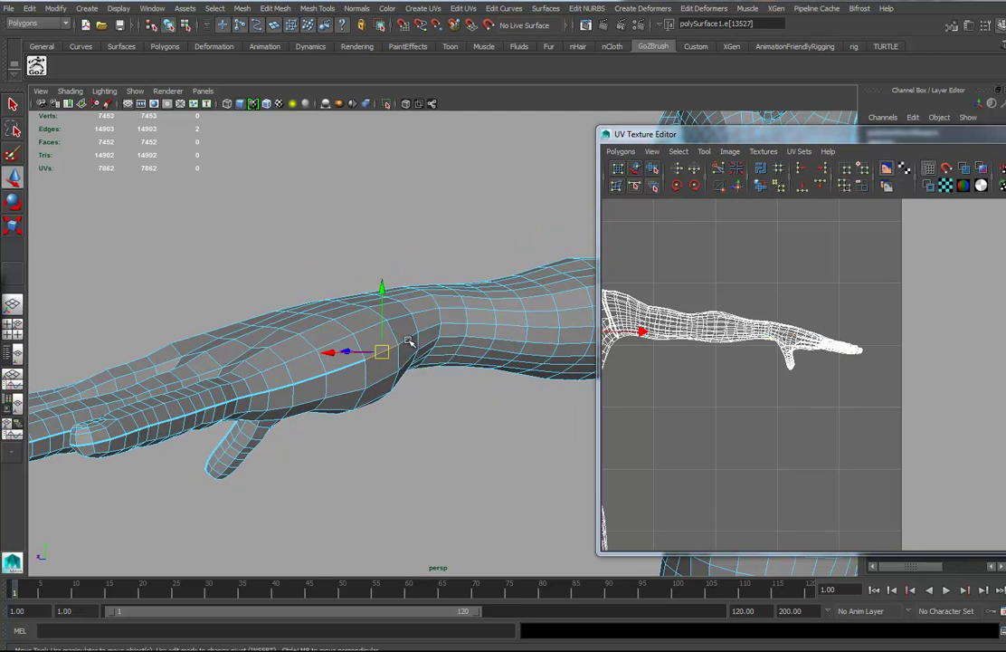
shift+click(504, 297)
click(720, 172)
- Select the edge line along the back of the arm from the wrist to the shoulder seam and cut the UVs along it
alt+drag(460, 353, 337, 377)
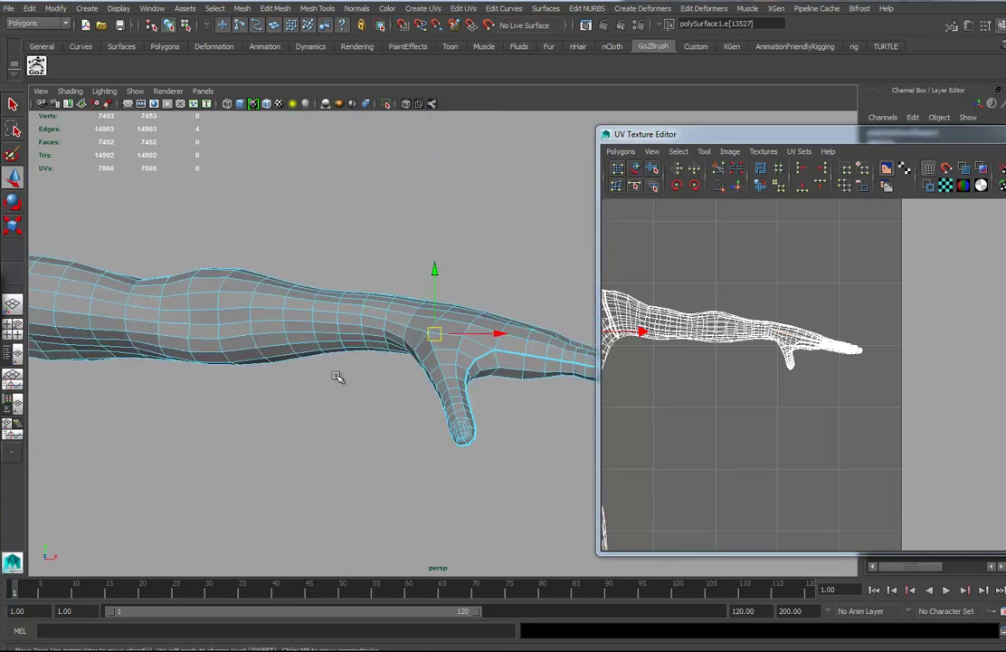
alt+drag(352, 444, 264, 365)
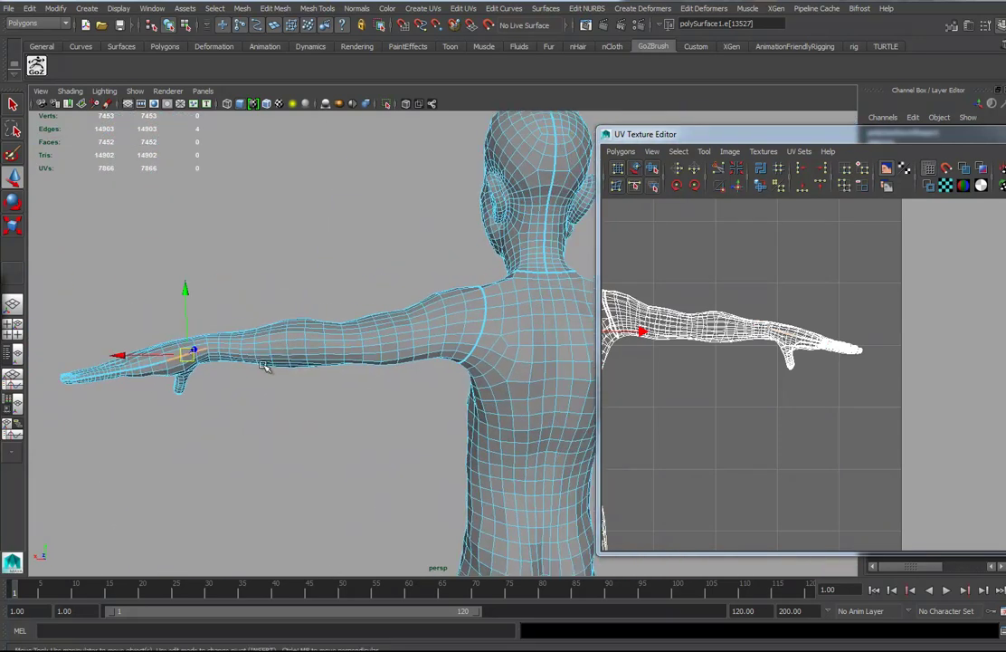
click(214, 350)
shift+double_click(473, 333)
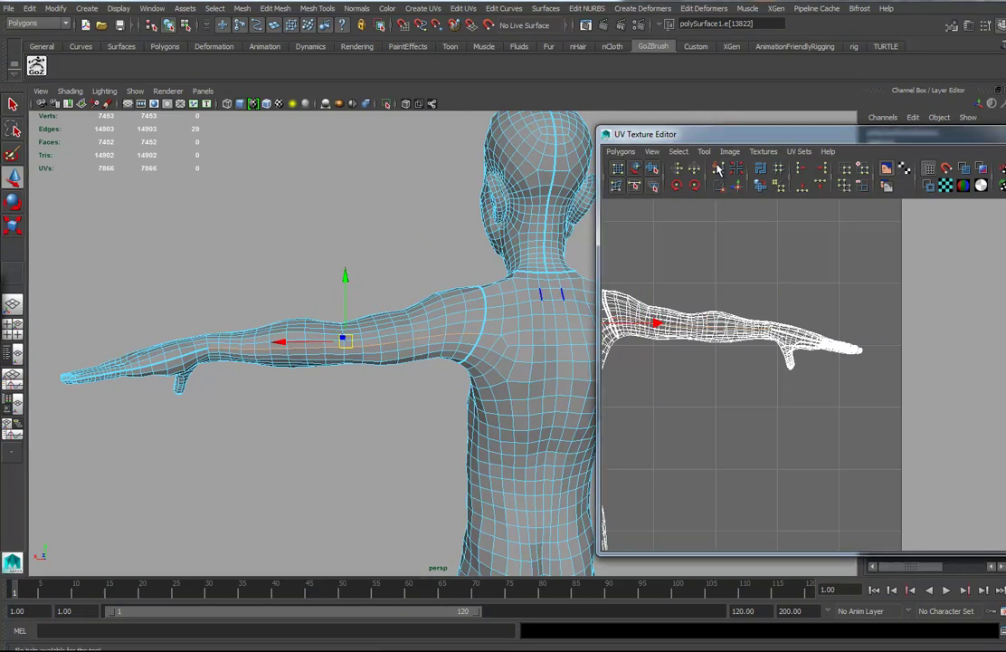
- Select the mirrored edge loops around the tops of both thighs and cut the UVs along them
alt+right_drag(303, 466, 207, 415)
alt+drag(207, 415, 535, 371)
alt+right_drag(535, 371, 449, 446)
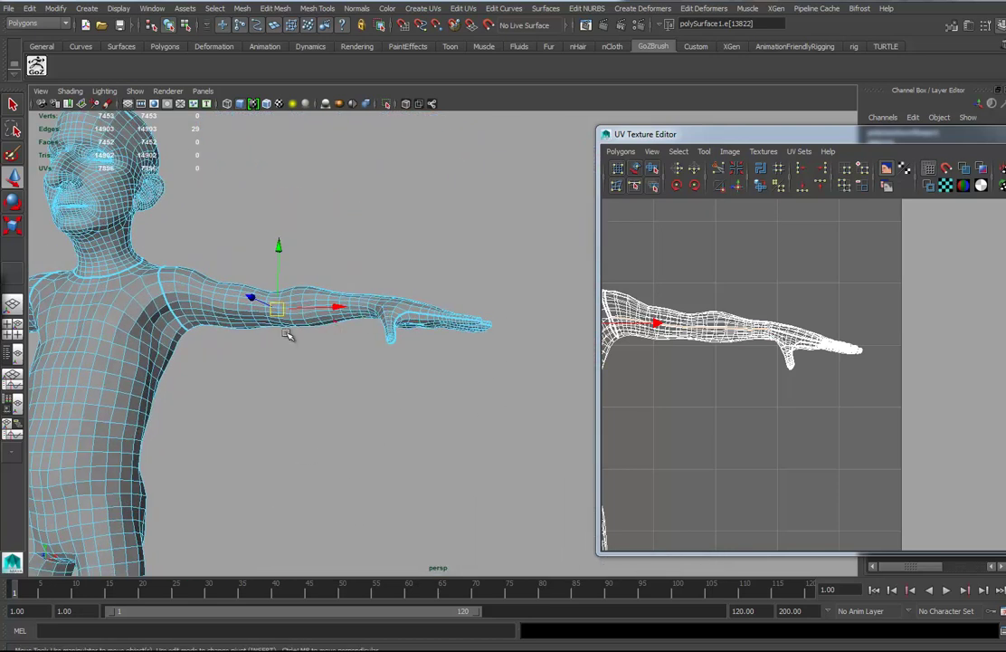
alt+drag(348, 408, 323, 422)
alt+right_drag(323, 422, 368, 441)
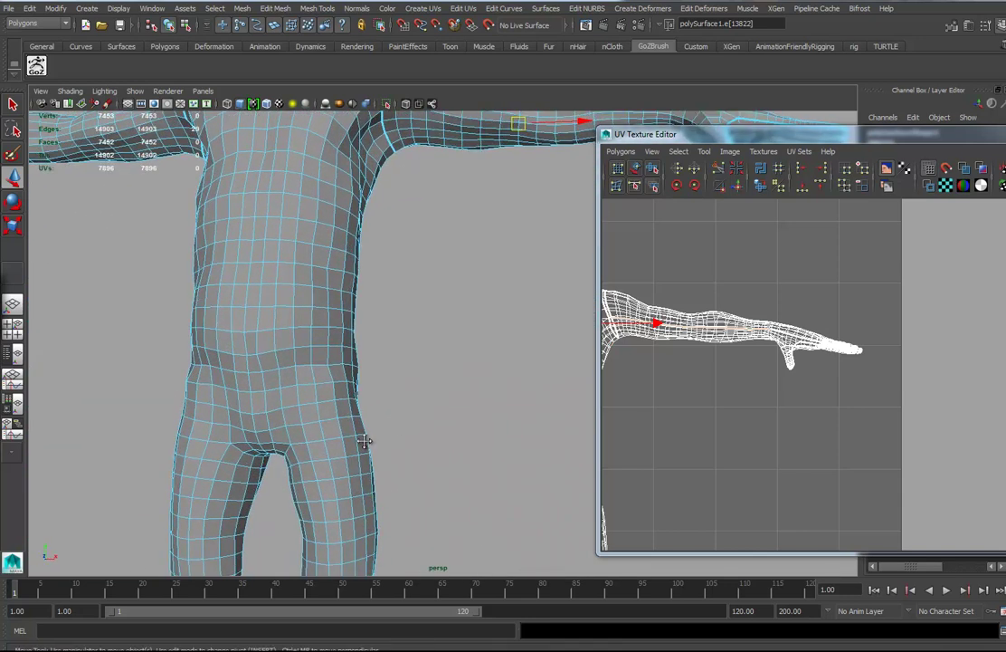
alt+middle_drag(369, 441, 350, 384)
alt+drag(350, 383, 393, 364)
double_click(370, 347)
click(718, 168)
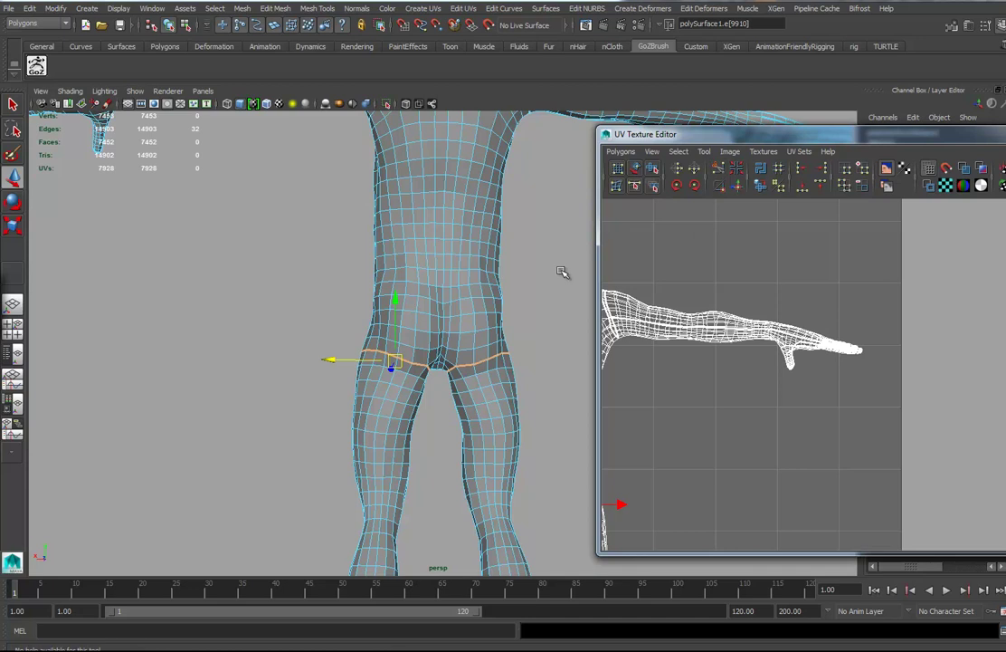
- Select the edge loop around one ankle and cut the UVs along it
alt+middle_drag(442, 417, 426, 375)
alt+drag(425, 376, 482, 493)
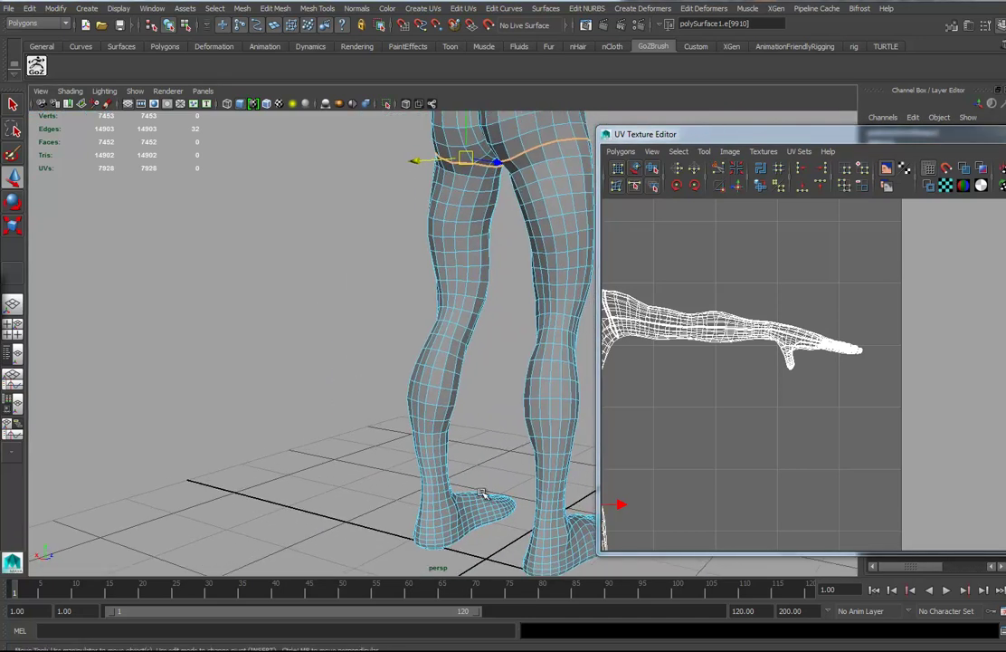
double_click(443, 500)
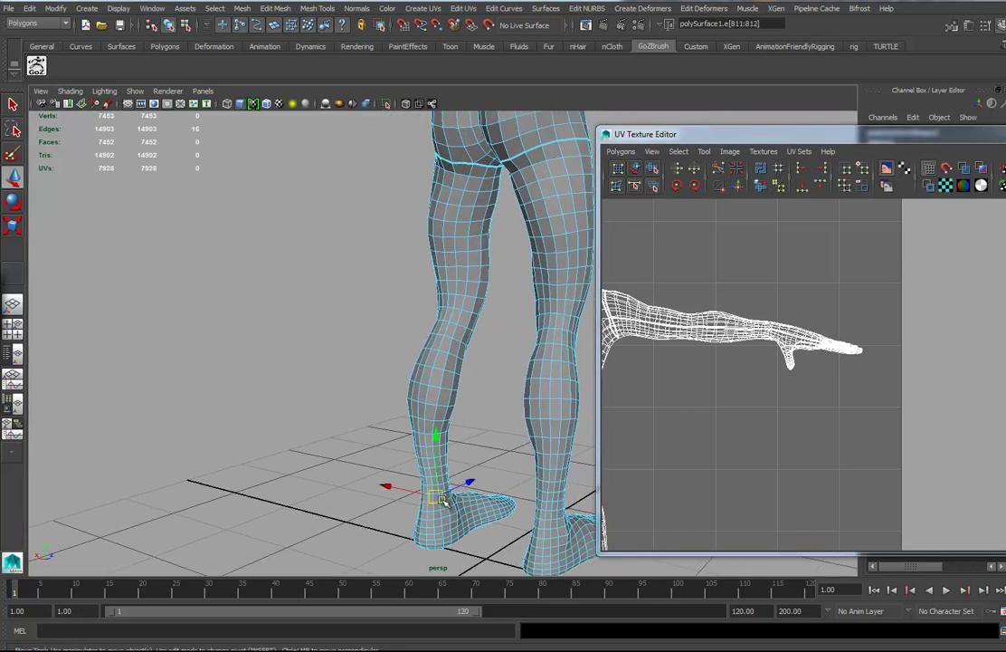
click(717, 169)
- Select the edge line down the inner leg from the thigh seam to the ankle seam and cut the UVs along it
alt+right_drag(471, 494, 517, 459)
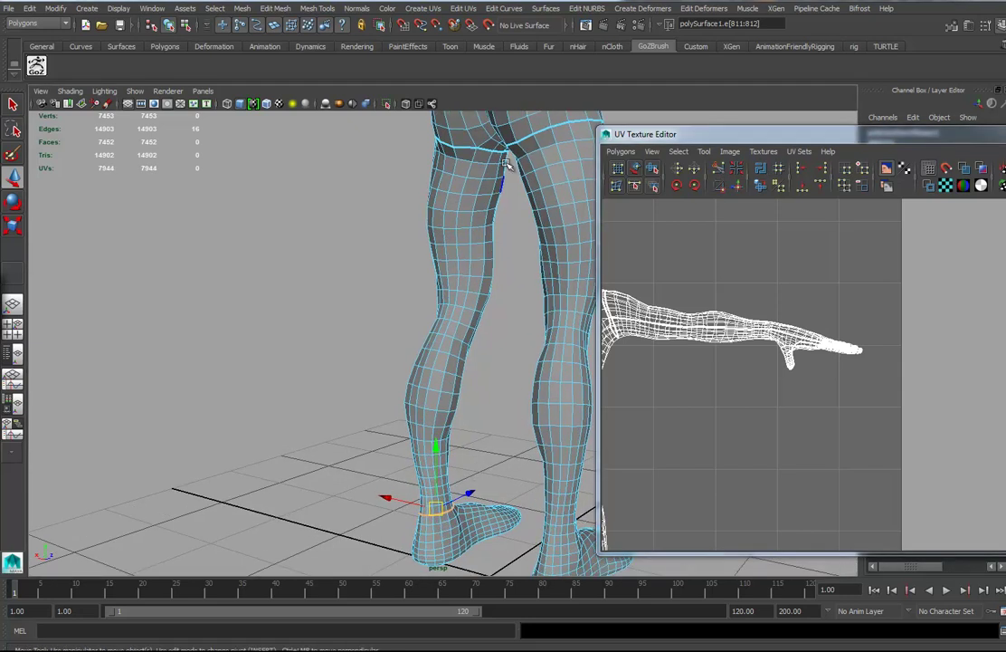
click(500, 159)
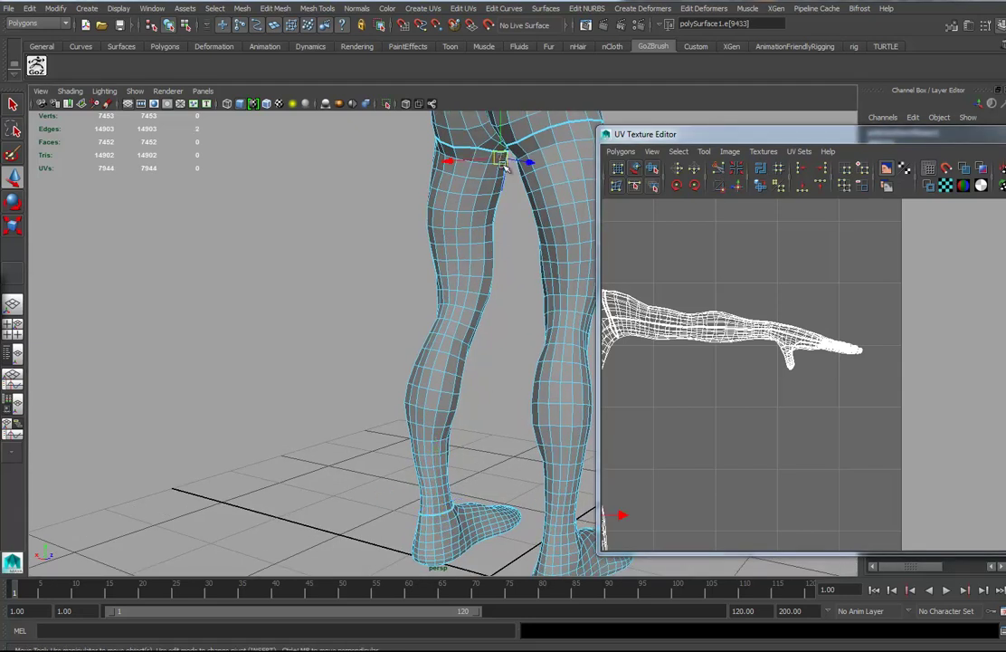
double_click(449, 509)
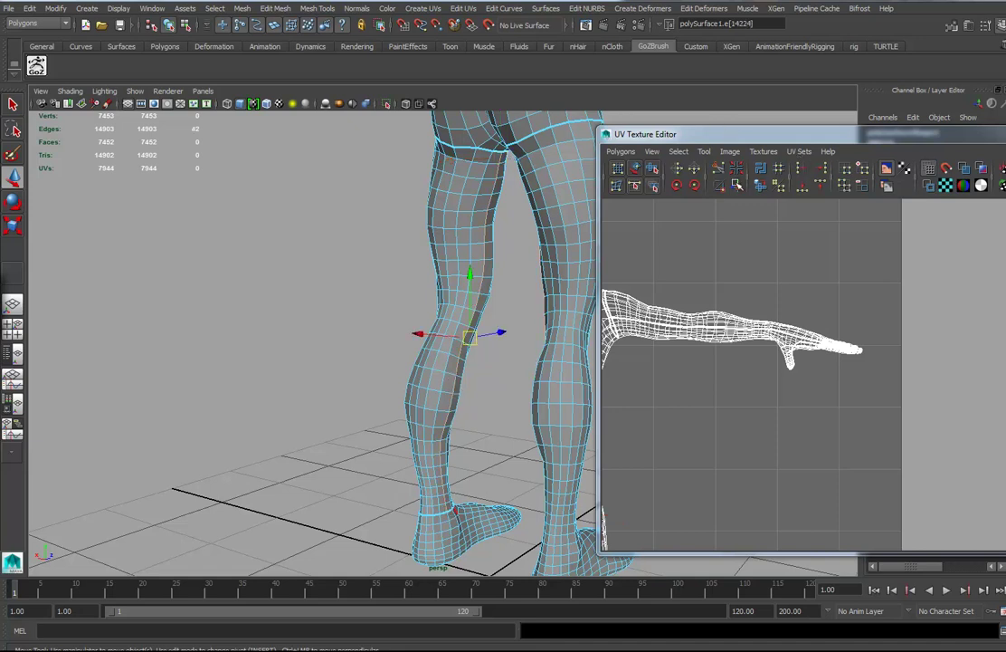
click(720, 172)
- Select the edge loop around the other ankle and cut the UVs along it
alt+middle_drag(438, 368, 364, 298)
alt+drag(364, 298, 444, 301)
alt+right_drag(444, 301, 271, 319)
alt+drag(270, 319, 488, 237)
alt+middle_drag(489, 237, 326, 324)
alt+right_drag(326, 324, 459, 336)
alt+middle_drag(397, 326, 428, 384)
alt+drag(443, 384, 276, 375)
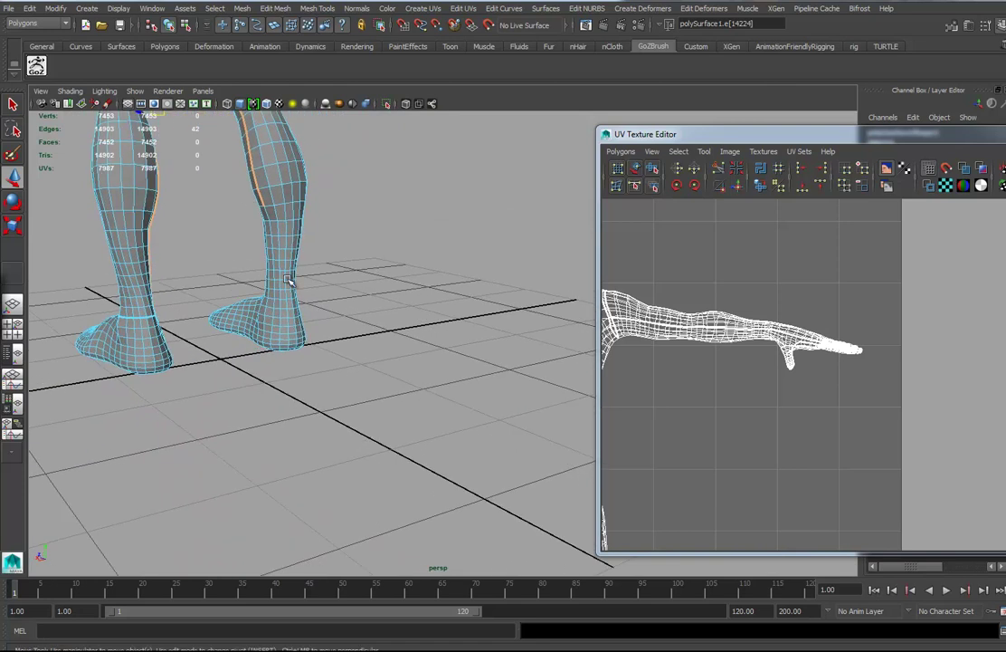
alt+middle_drag(289, 284, 436, 385)
alt+right_drag(437, 384, 608, 372)
alt+drag(515, 432, 444, 362)
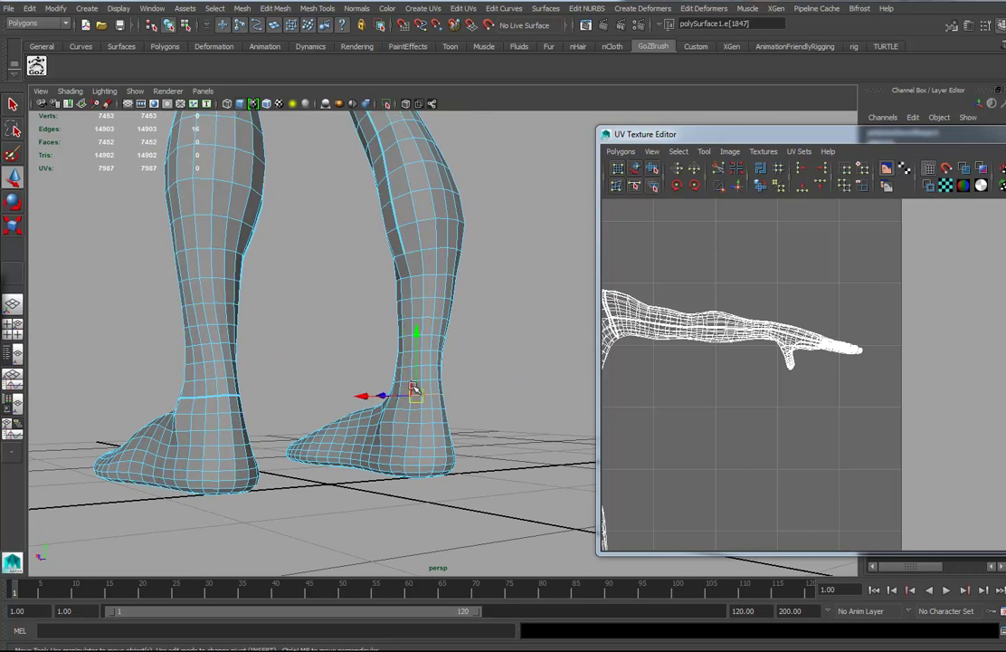
click(723, 169)
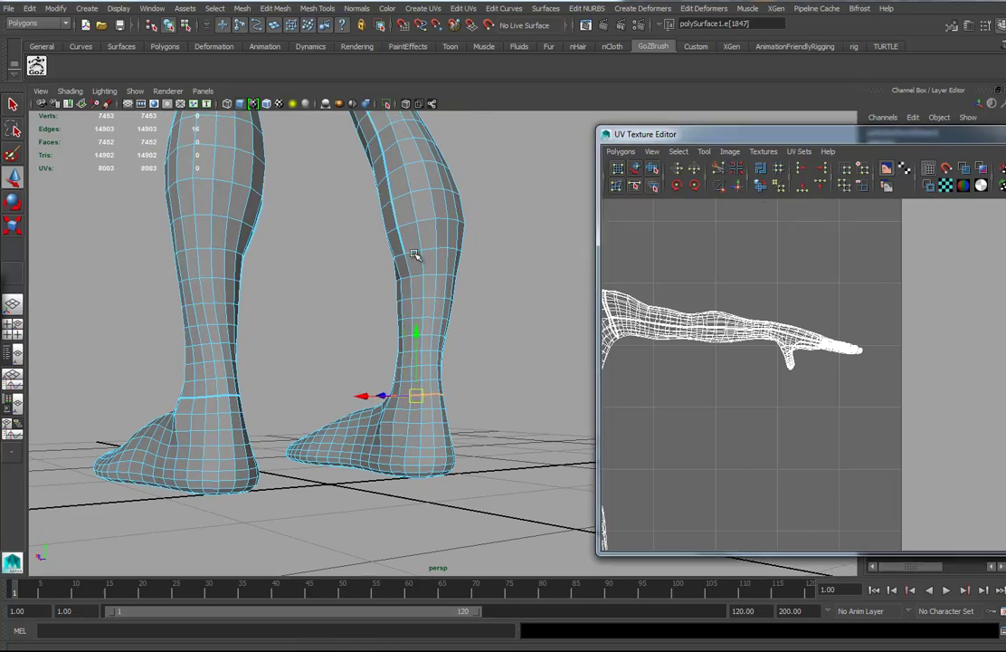
- Select the remaining edge line from the end of the inner-calf seam to the ankle seam and cut the UVs along it
click(412, 287)
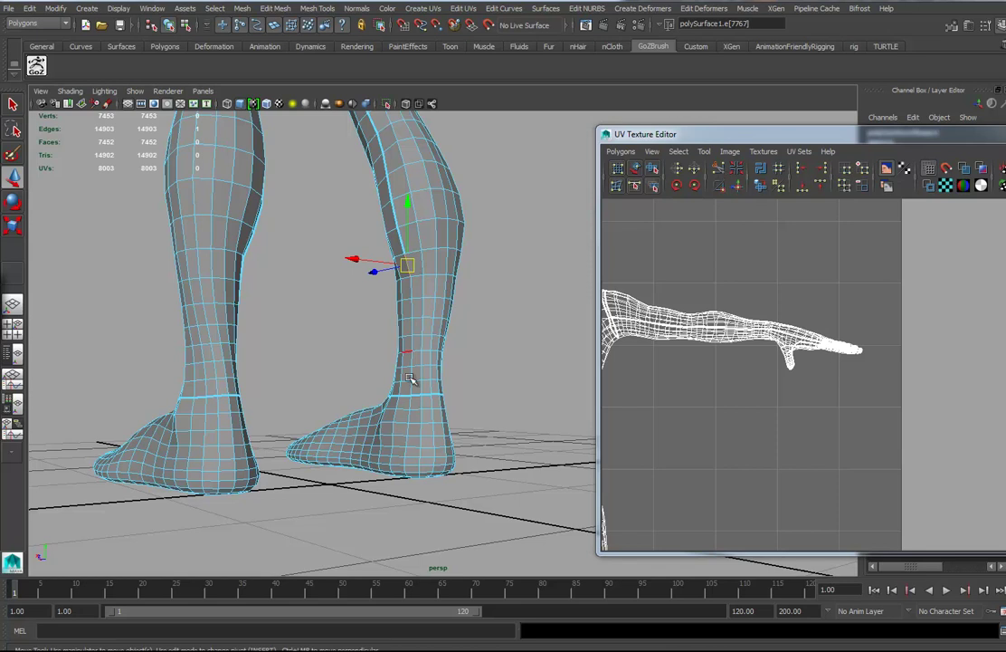
click(415, 390)
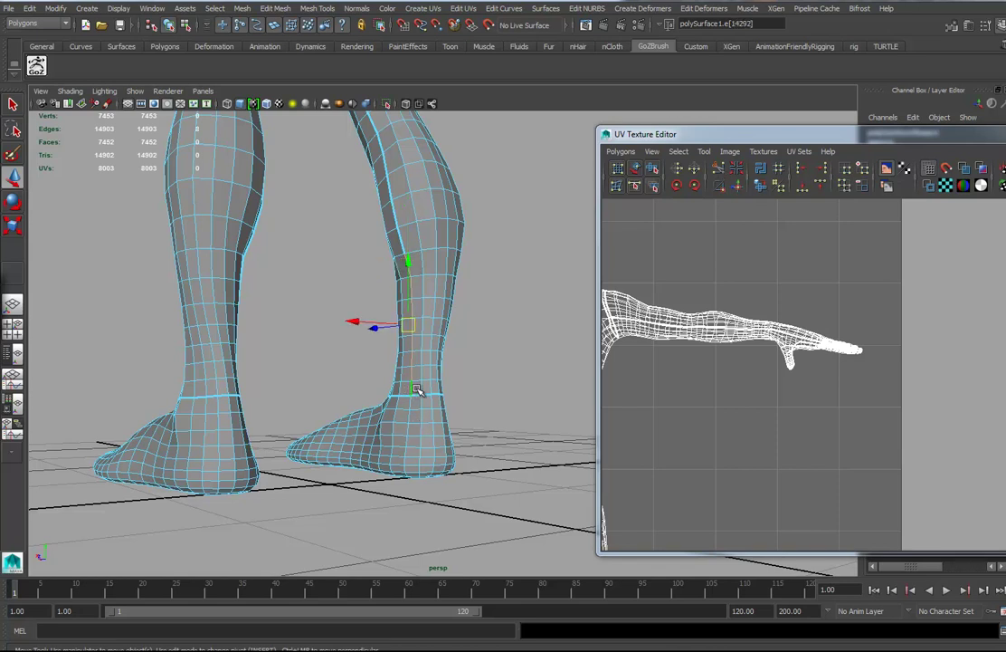
click(720, 169)
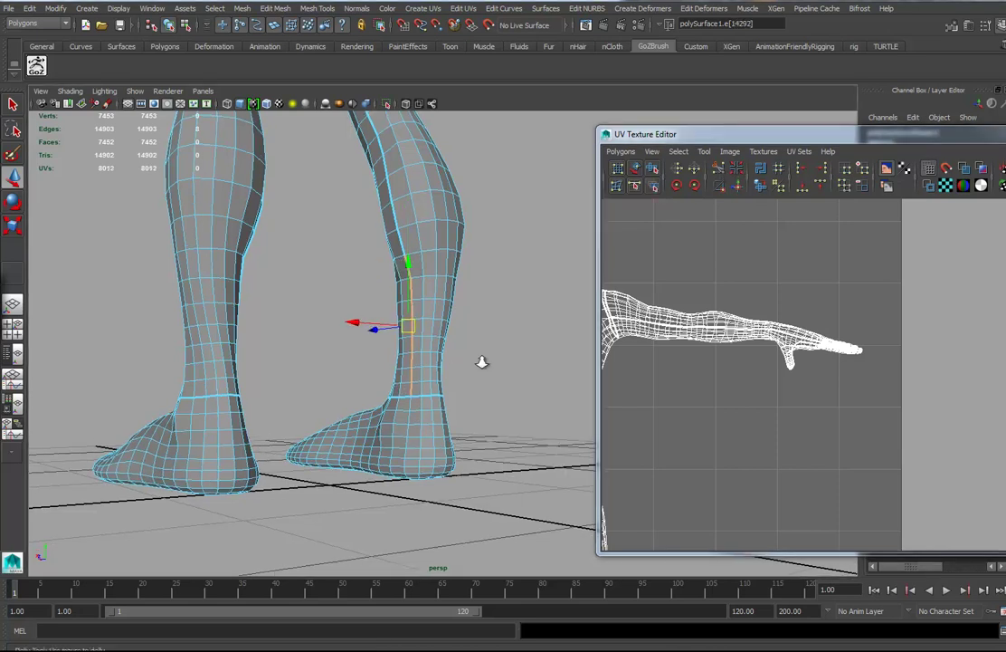
- Examine the seams across the character's back, arms and hands
alt+right_drag(480, 359, 517, 234)
alt+middle_drag(443, 162, 425, 447)
alt+drag(489, 432, 312, 377)
mouse_move(524, 344)
alt+mouse_down()
mouse_move(418, 350)
mouse_move(432, 363)
mouse_move(521, 335)
alt+mouse_up()
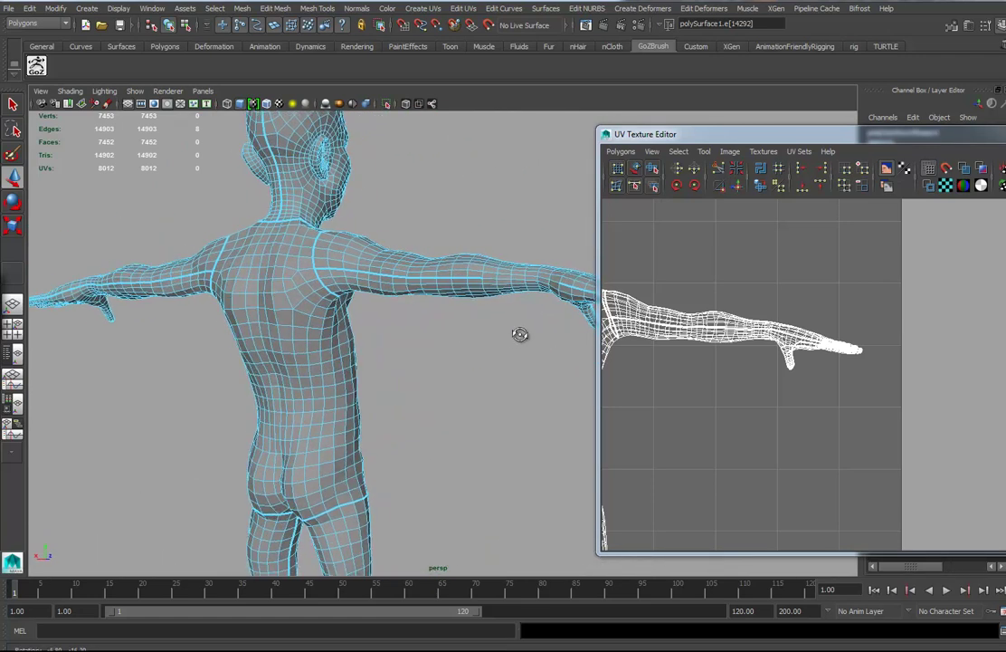
alt+middle_drag(521, 335, 382, 350)
alt+drag(382, 350, 460, 341)
alt+right_drag(461, 342, 506, 370)
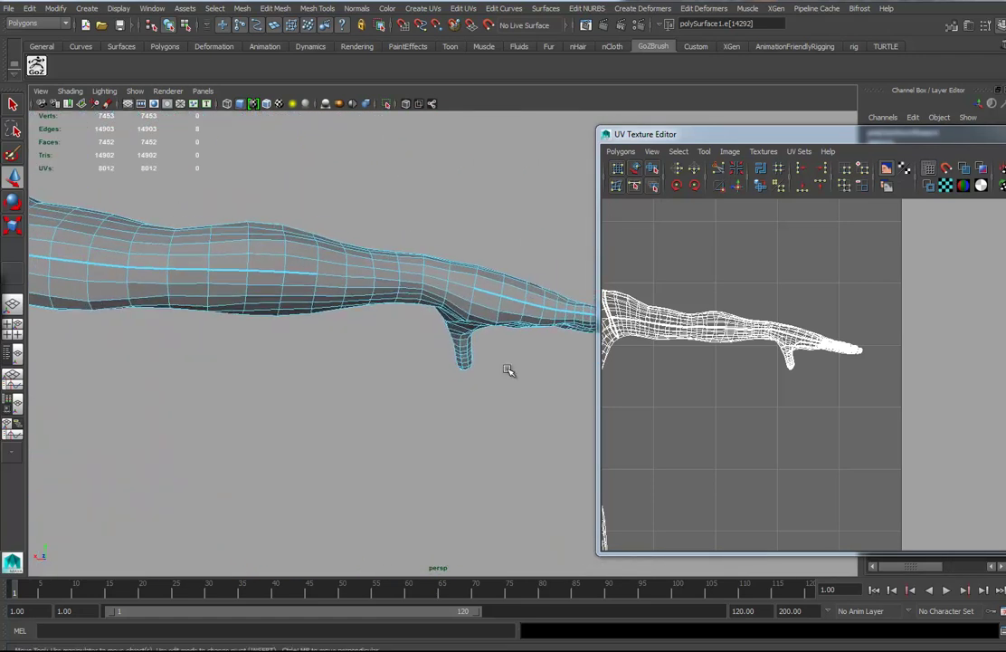
mouse_move(371, 309)
alt+right_down()
mouse_move(321, 334)
mouse_move(376, 331)
alt+right_up()
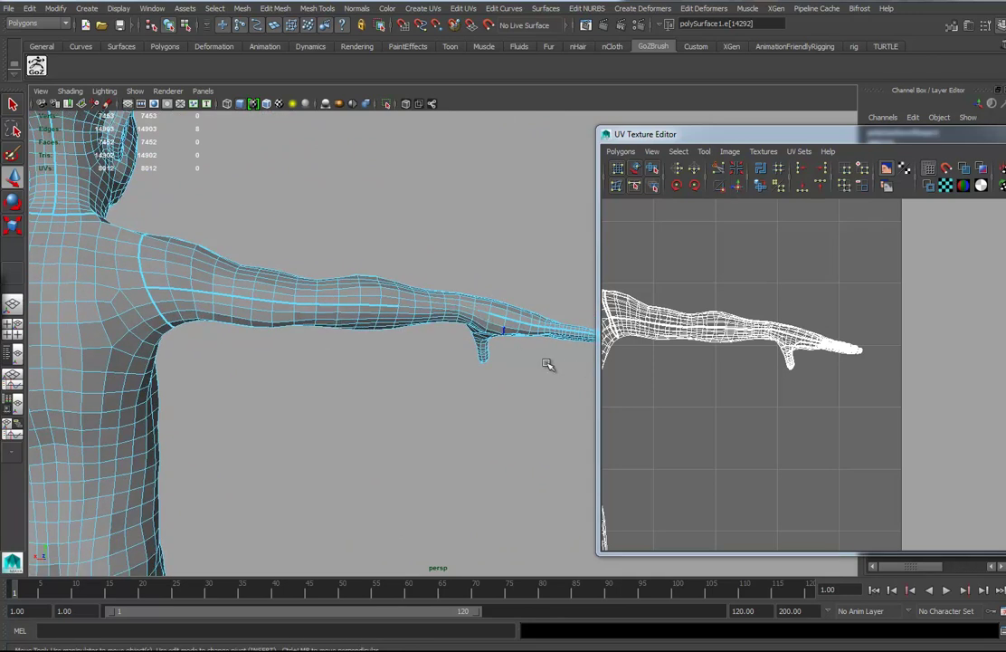
alt+drag(503, 353, 528, 355)
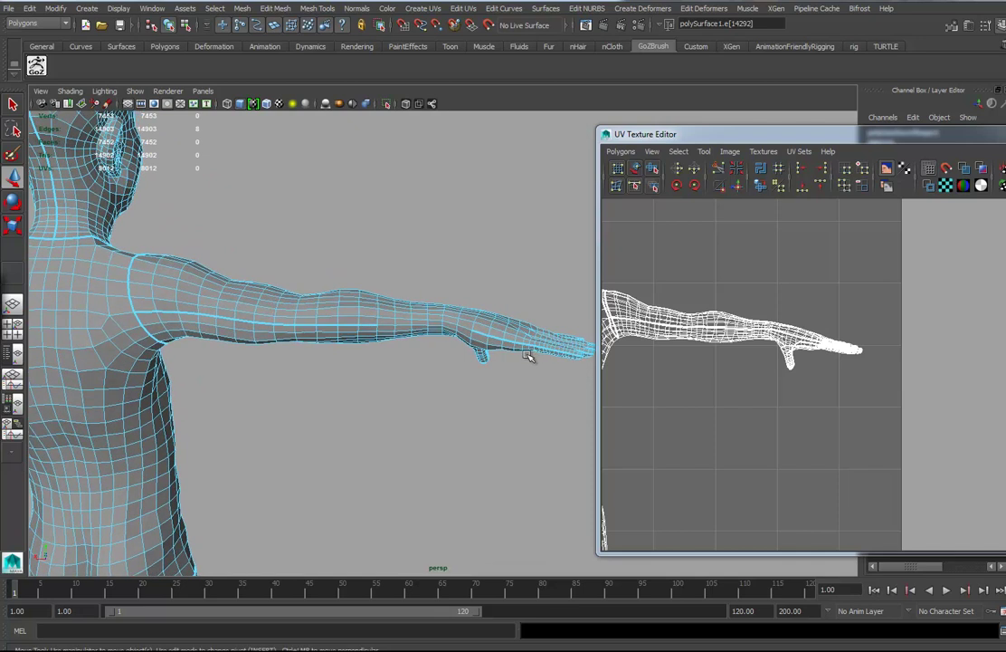
- Try to sew the UV seam running along the back of both arms
click(366, 326)
double_click(143, 313)
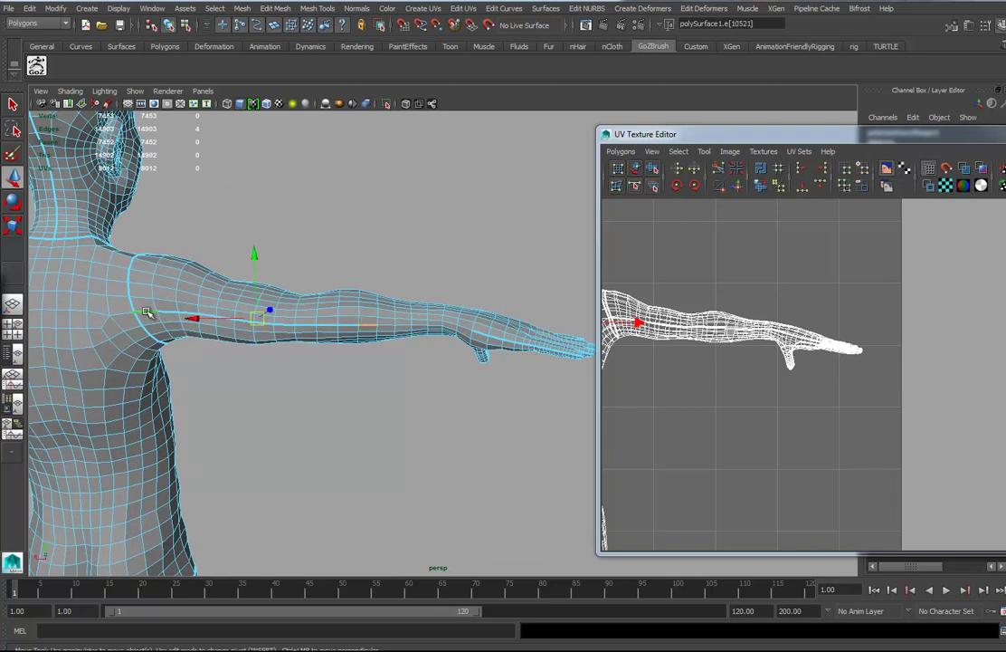
click(720, 190)
click(464, 332)
alt+right_drag(374, 314, 276, 303)
alt+middle_drag(264, 384, 386, 340)
key(ctrl+z)
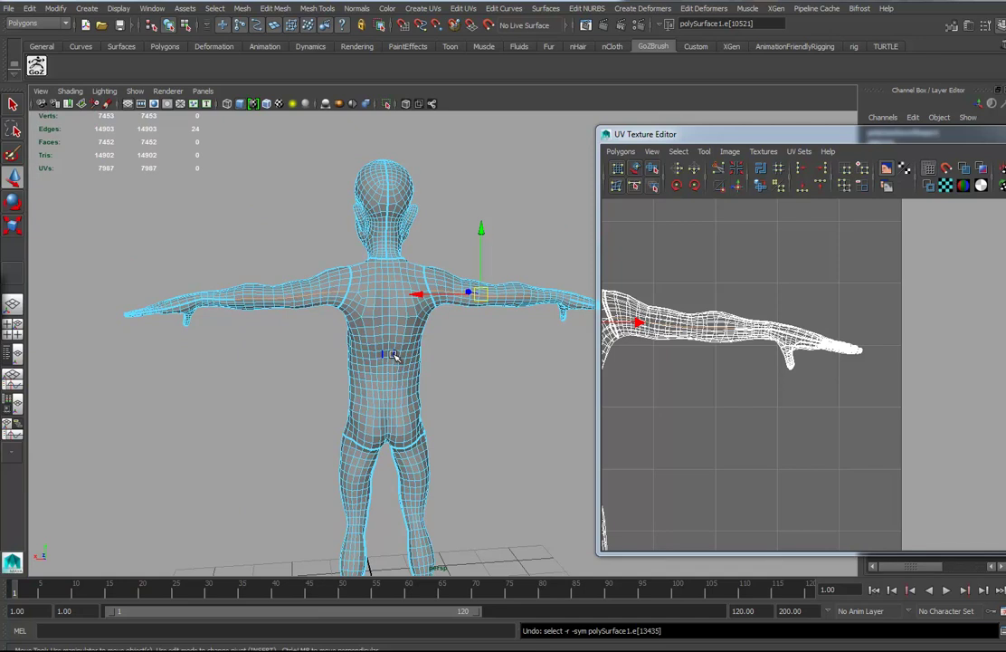
key(ctrl+z)
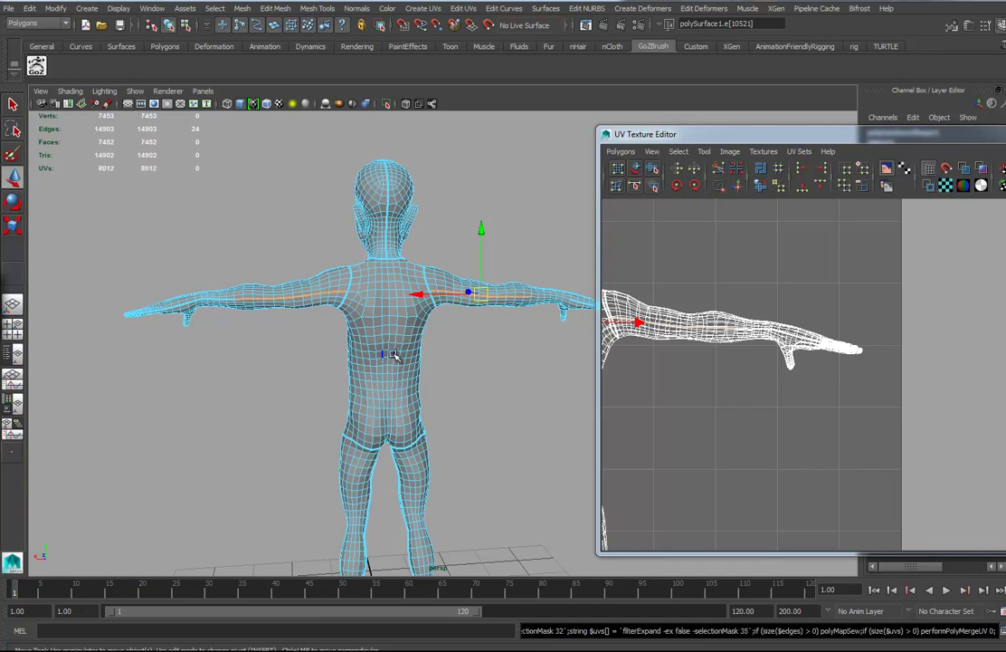
- Inspect the arm seam between the shoulder and wrist for the stretch that is not cut
alt+middle_drag(490, 350, 420, 345)
alt+right_drag(421, 345, 534, 349)
alt+middle_drag(534, 349, 590, 345)
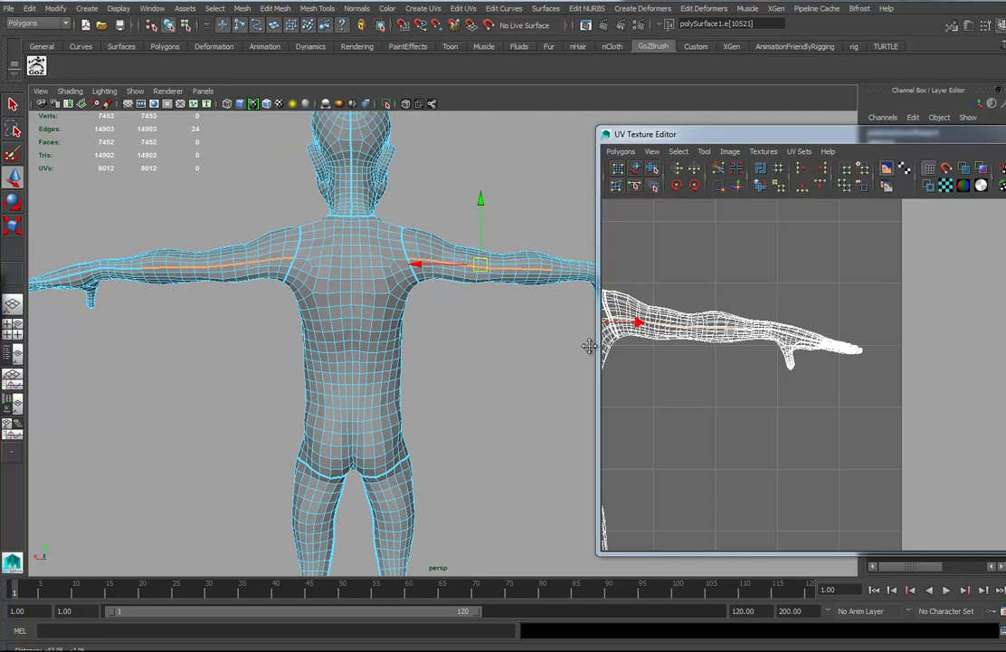
alt+middle_drag(588, 345, 500, 350)
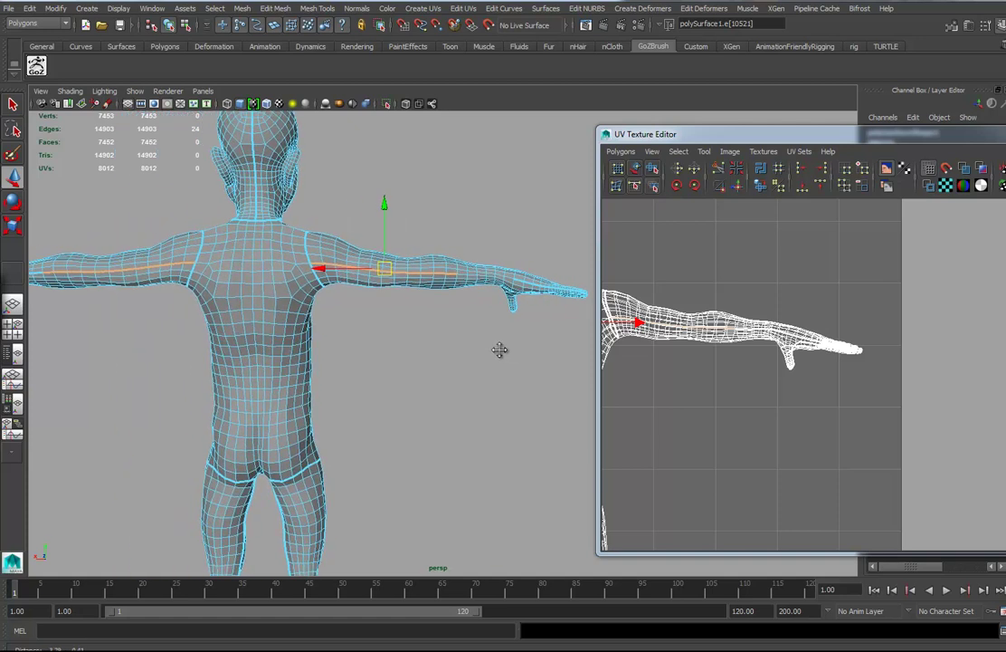
alt+drag(499, 350, 438, 363)
alt+right_drag(438, 363, 718, 407)
alt+middle_drag(488, 329, 475, 382)
alt+drag(441, 365, 461, 348)
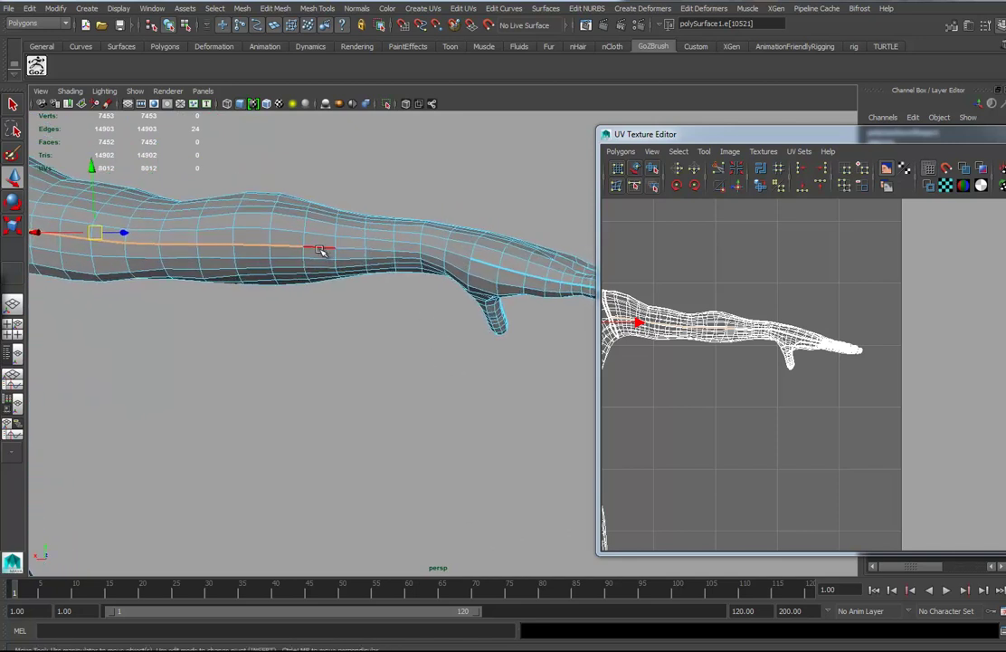
- Turn off symmetry in the Move tool's settings
double_click(11, 179)
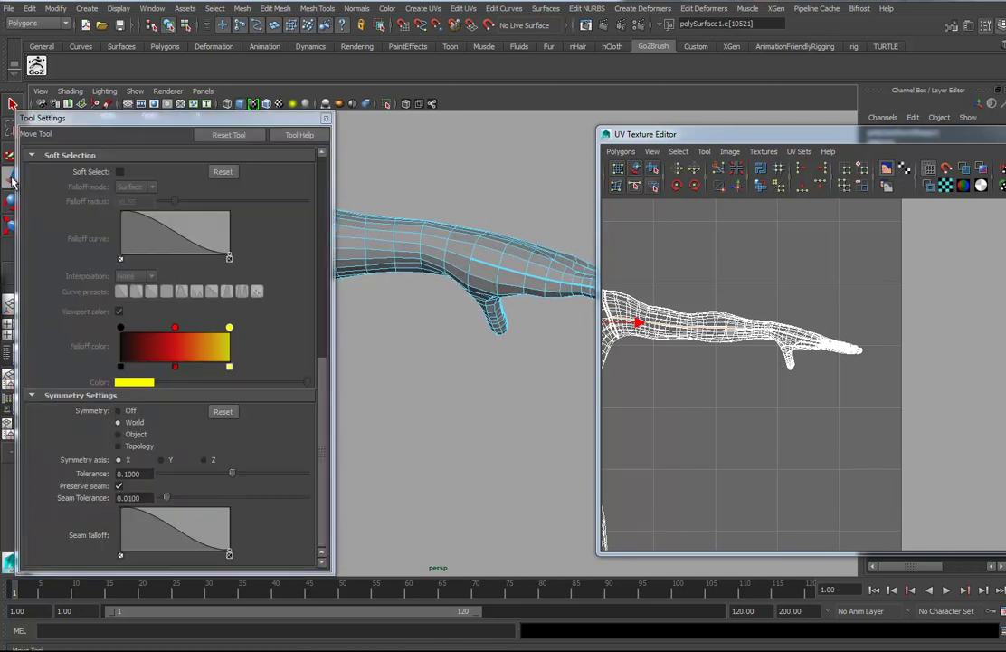
scroll(321, 391, up, 5)
scroll(303, 417, down, 5)
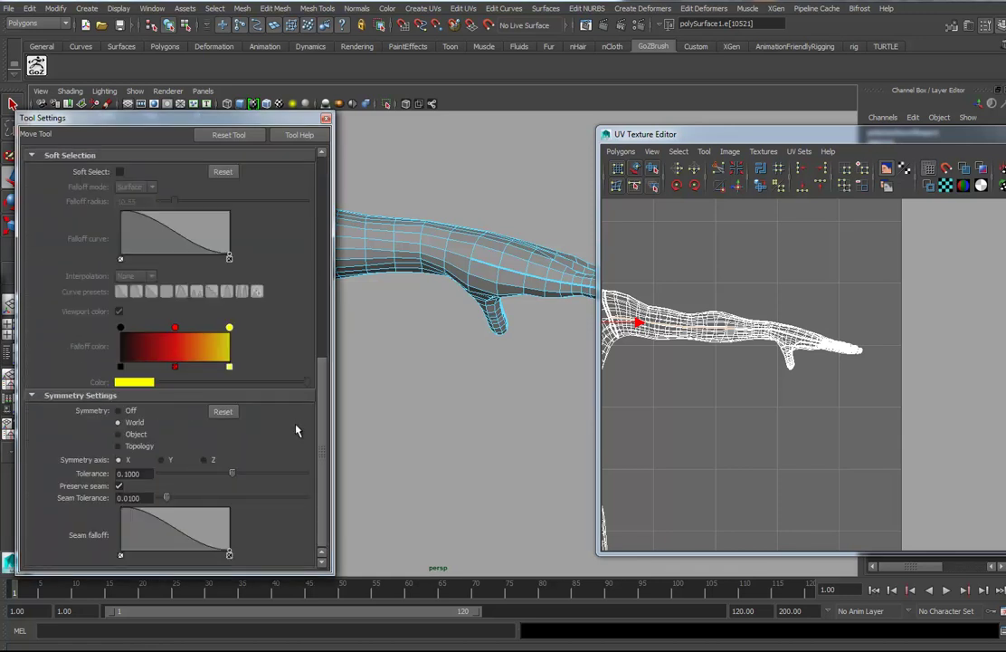
scroll(296, 430, up, 5)
scroll(291, 330, down, 3)
scroll(300, 148, up, 3)
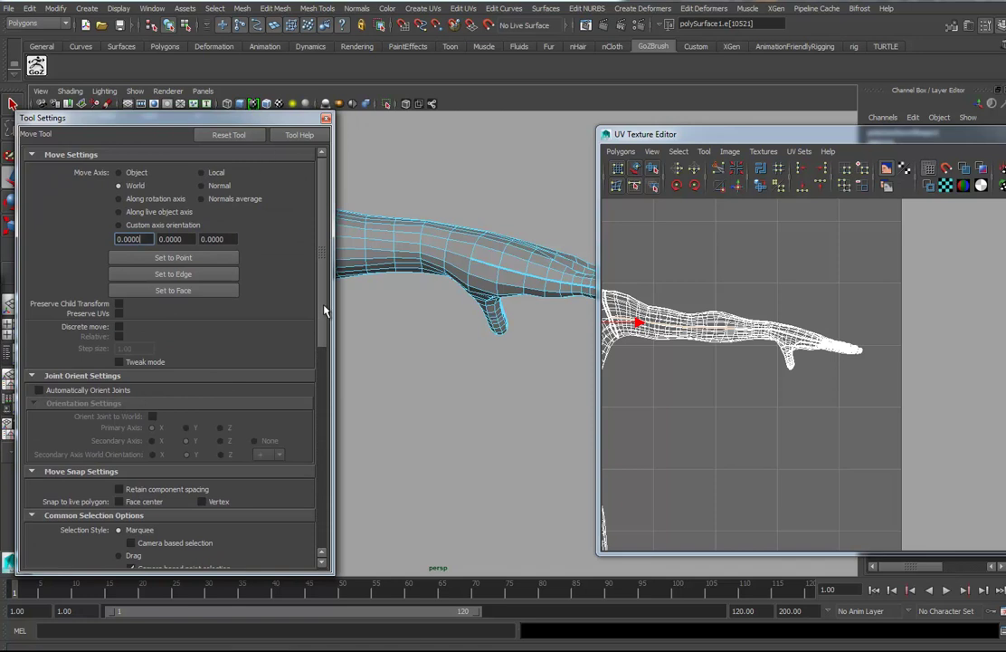
scroll(325, 311, down, 10)
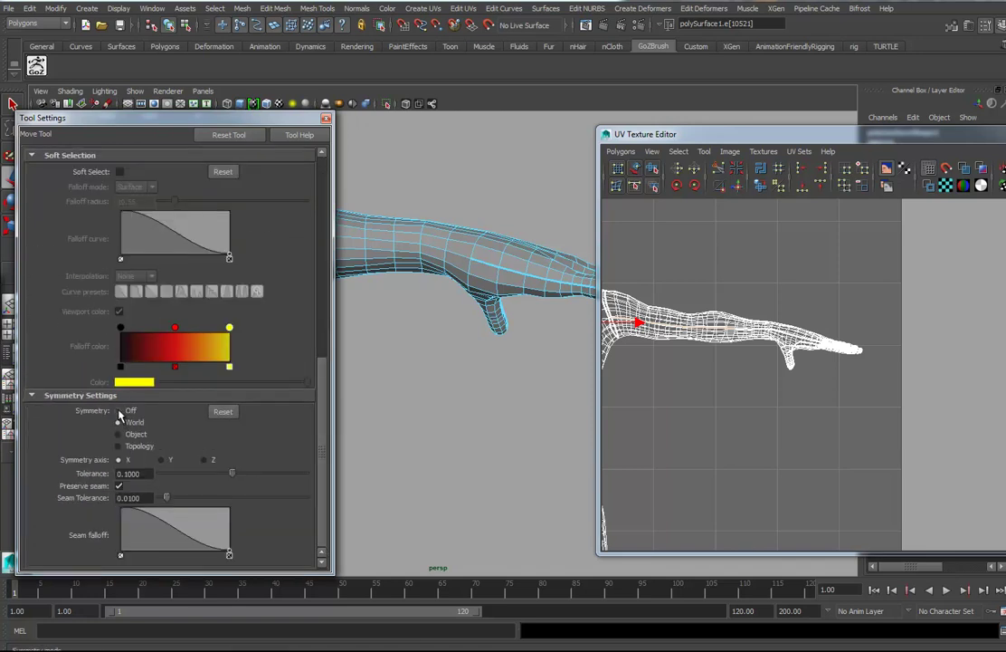
alt+middle_drag(455, 320, 543, 319)
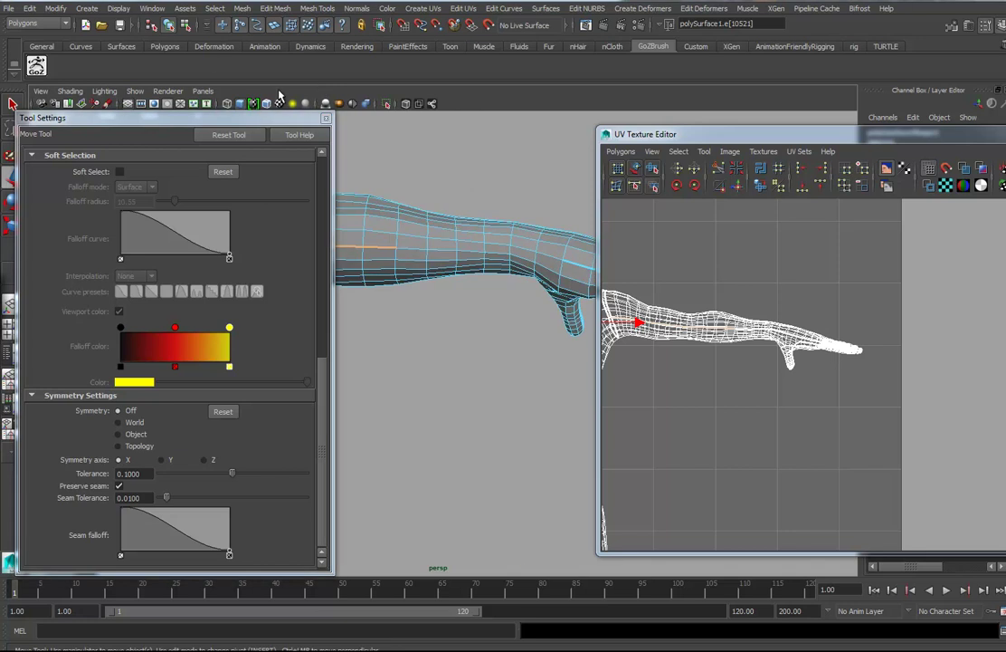
click(326, 119)
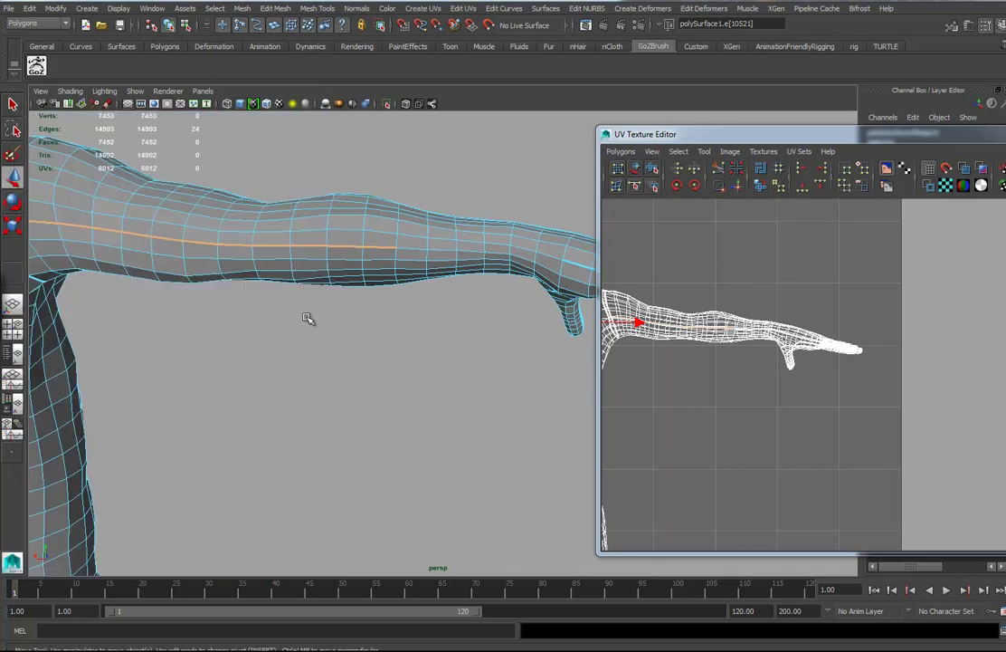
- Select the uncut edges along the forearm up to the hand seam and cut the UVs along them
alt+middle_drag(534, 243, 397, 276)
click(258, 285)
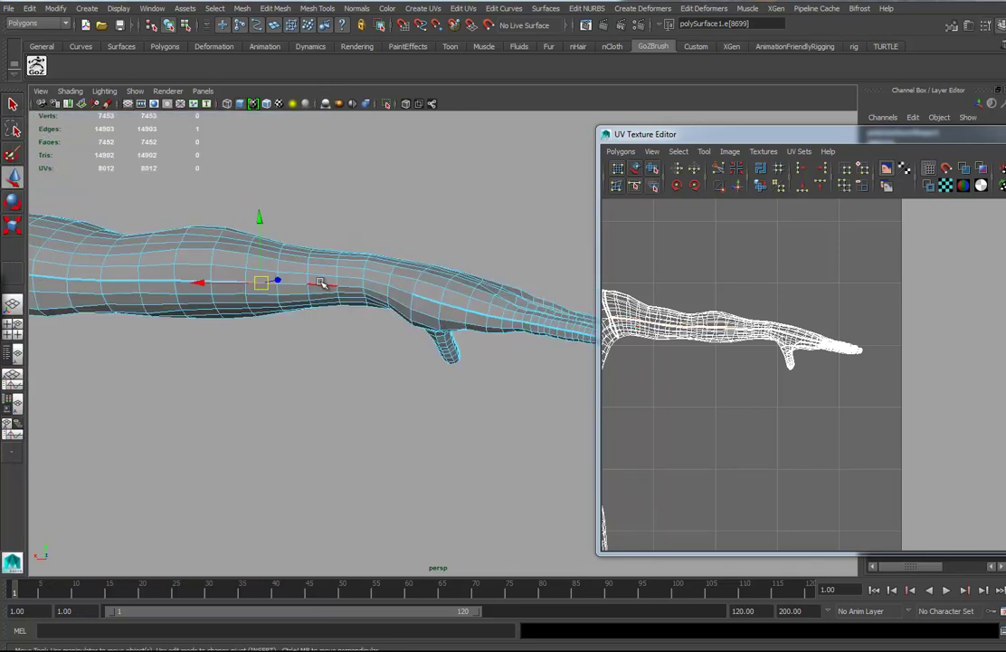
shift+click(296, 285)
shift+click(334, 285)
shift+click(352, 286)
shift+click(370, 283)
shift+click(400, 287)
shift+click(432, 285)
click(719, 168)
- Select the edge loops just above the soles of both feet and cut the UVs along them
alt+right_drag(110, 379, 245, 372)
alt+middle_drag(245, 372, 398, 312)
alt+drag(397, 312, 415, 295)
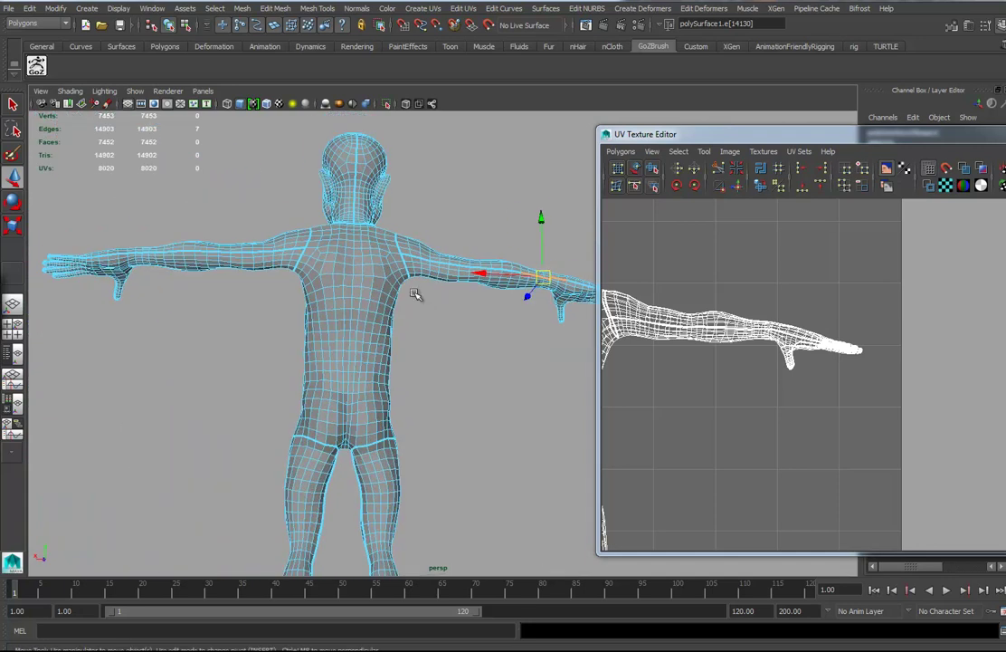
alt+middle_drag(416, 475, 415, 302)
alt+drag(414, 393, 432, 304)
alt+right_drag(310, 346, 584, 444)
alt+middle_drag(172, 458, 272, 393)
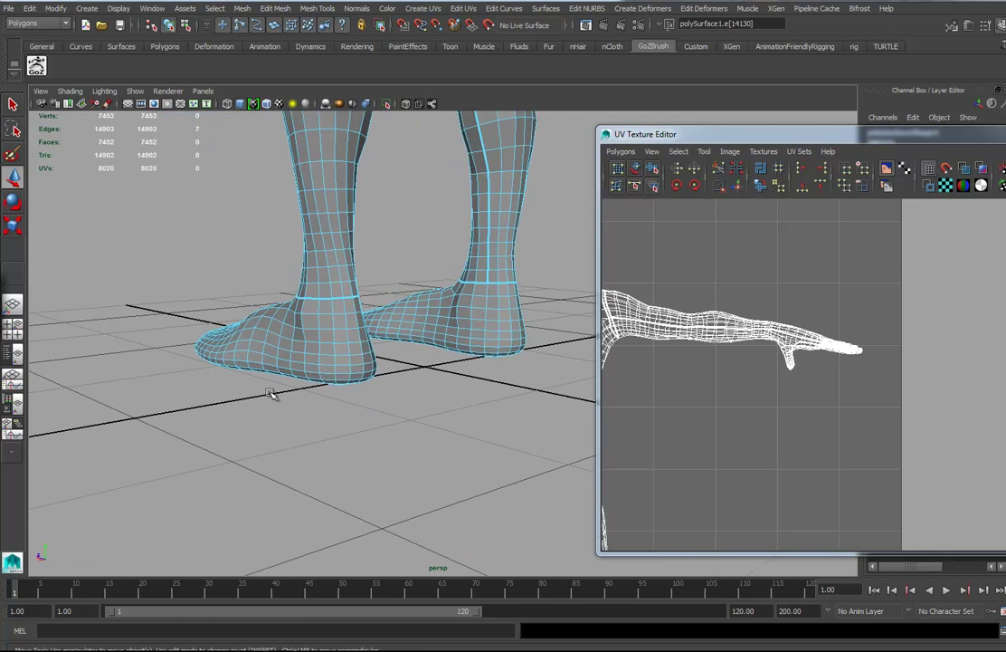
alt+right_drag(272, 393, 465, 397)
alt+drag(275, 448, 274, 390)
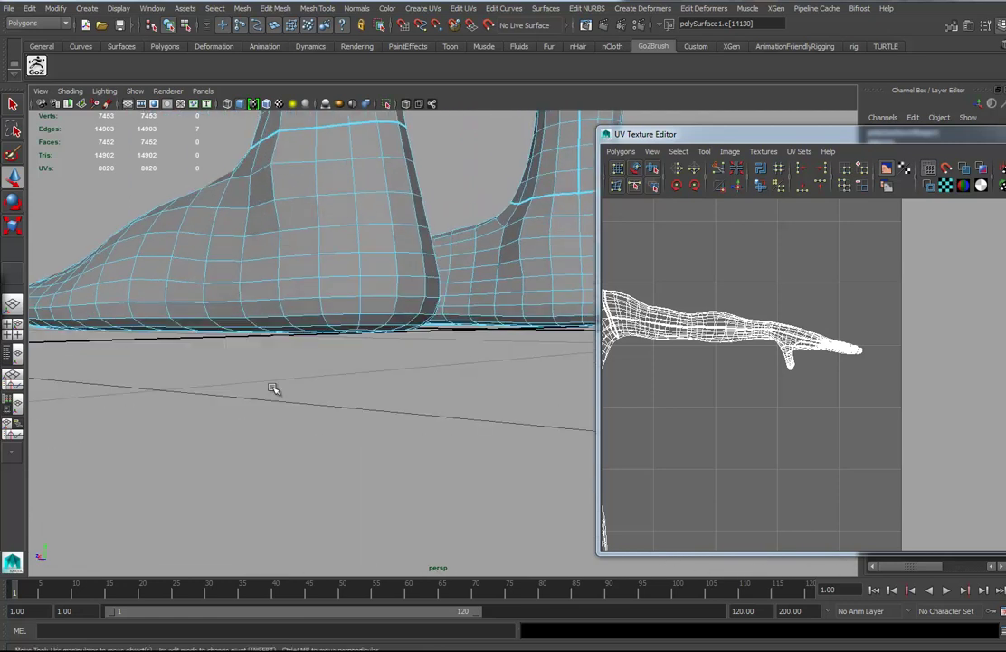
double_click(343, 314)
alt+drag(343, 314, 485, 328)
shift+double_click(500, 323)
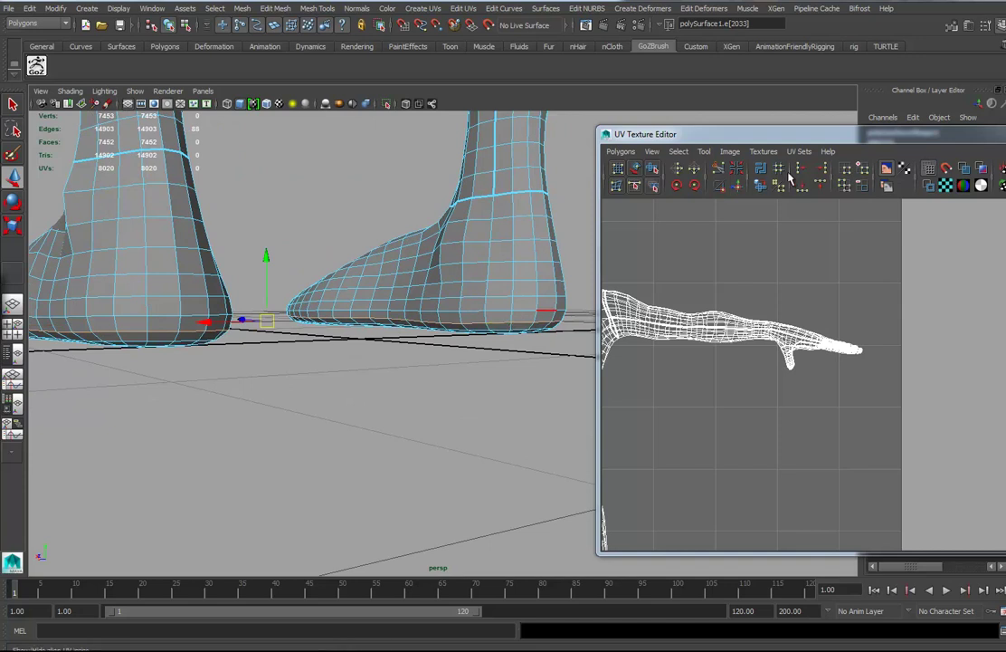
click(153, 159)
- Select the vertical edge line from the ankle seam to the sole seam on each foot and cut the UVs there
double_click(179, 279)
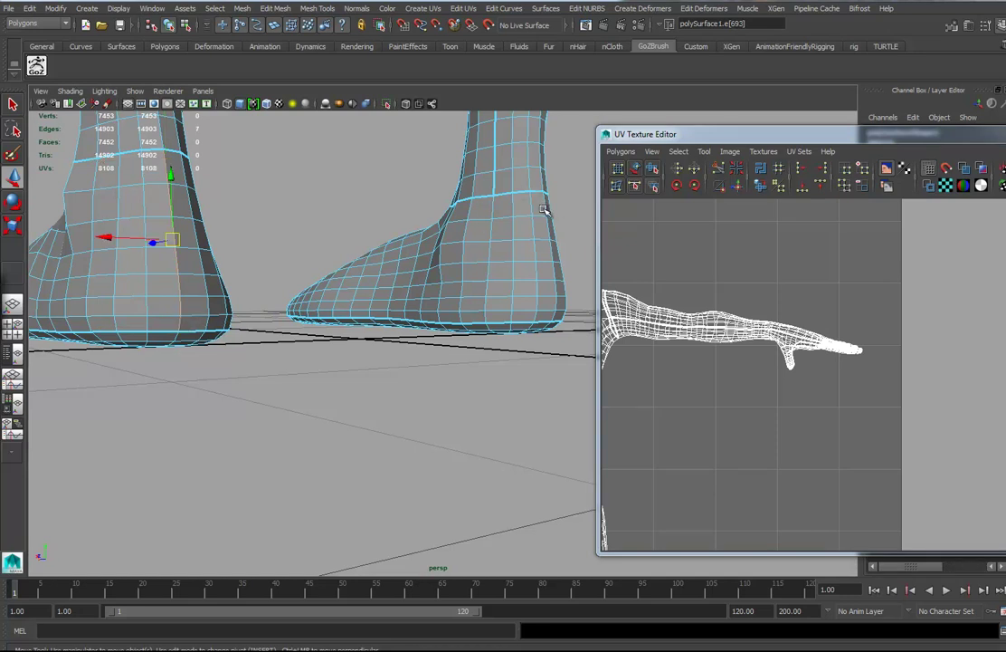
double_click(546, 280)
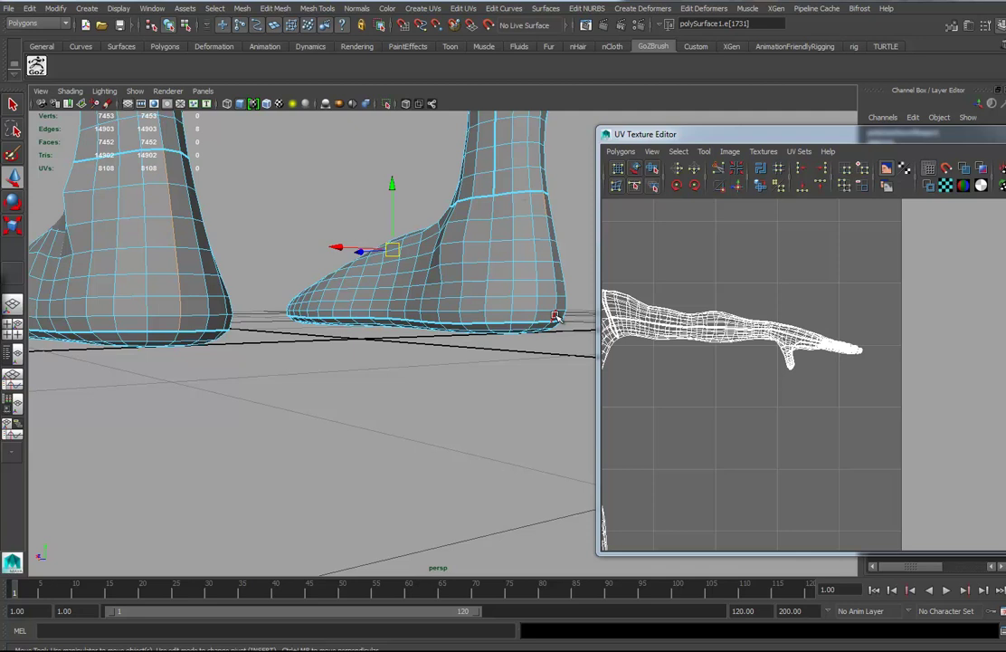
alt+drag(497, 302, 487, 311)
click(719, 169)
- Select all of the body's UVs and unfold them with the Unfold3D method
alt+right_drag(475, 317, 409, 294)
alt+middle_drag(409, 294, 404, 472)
alt+right_drag(404, 472, 316, 357)
alt+drag(316, 357, 369, 337)
alt+right_drag(937, 453, 699, 443)
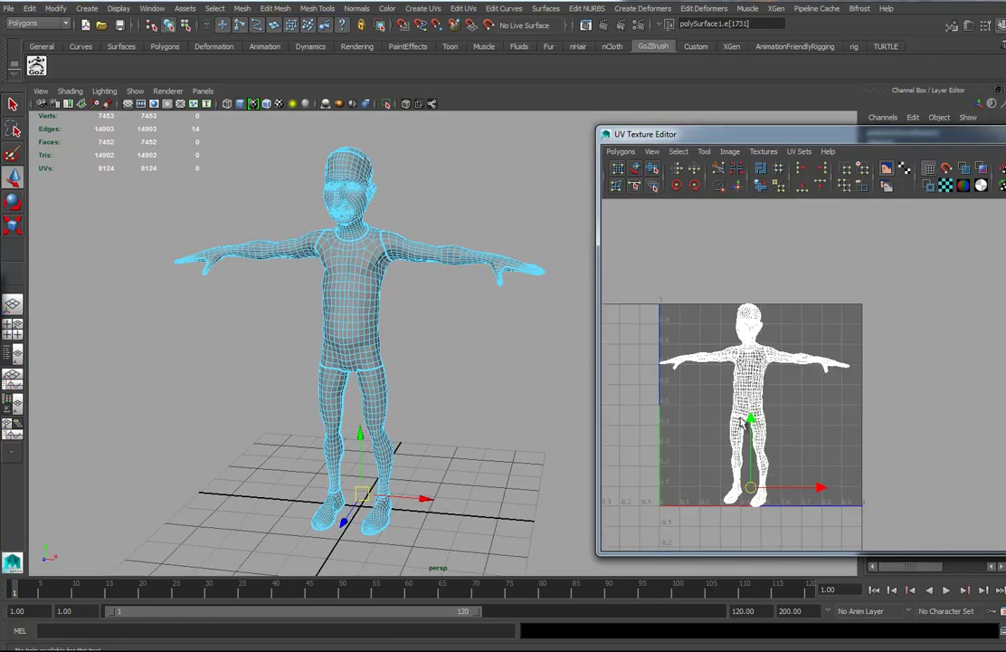
alt+middle_drag(700, 443, 758, 398)
right_drag(822, 339, 747, 241)
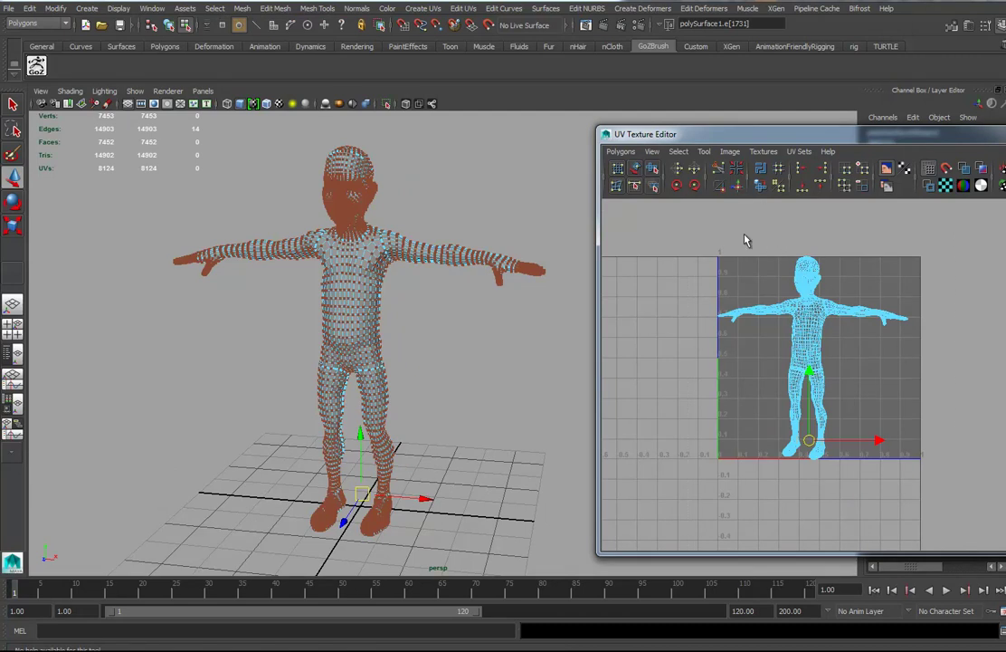
right_click(763, 186)
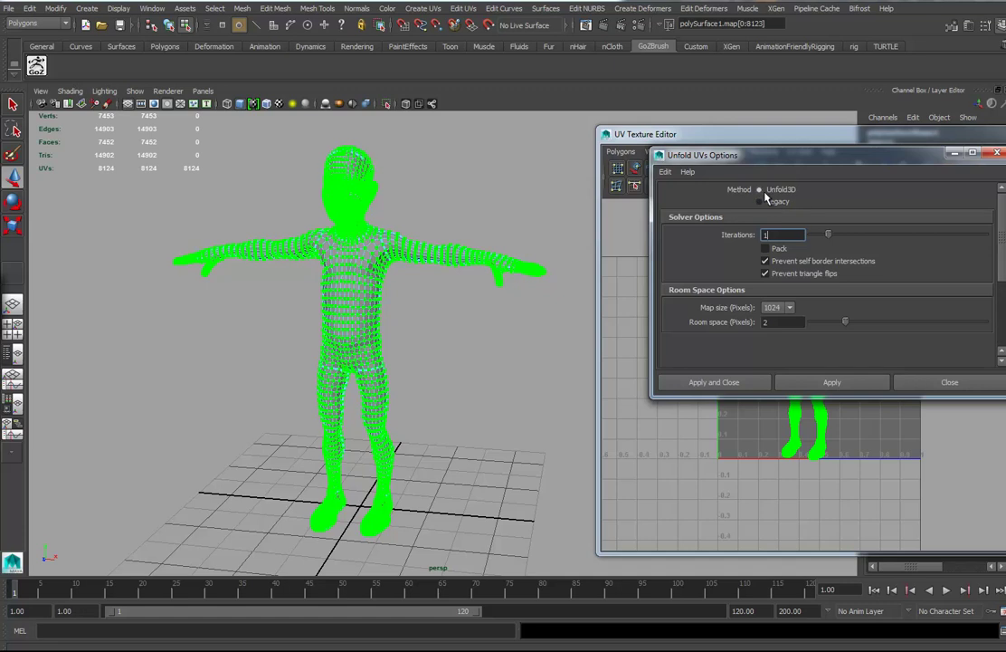
drag(806, 158, 597, 156)
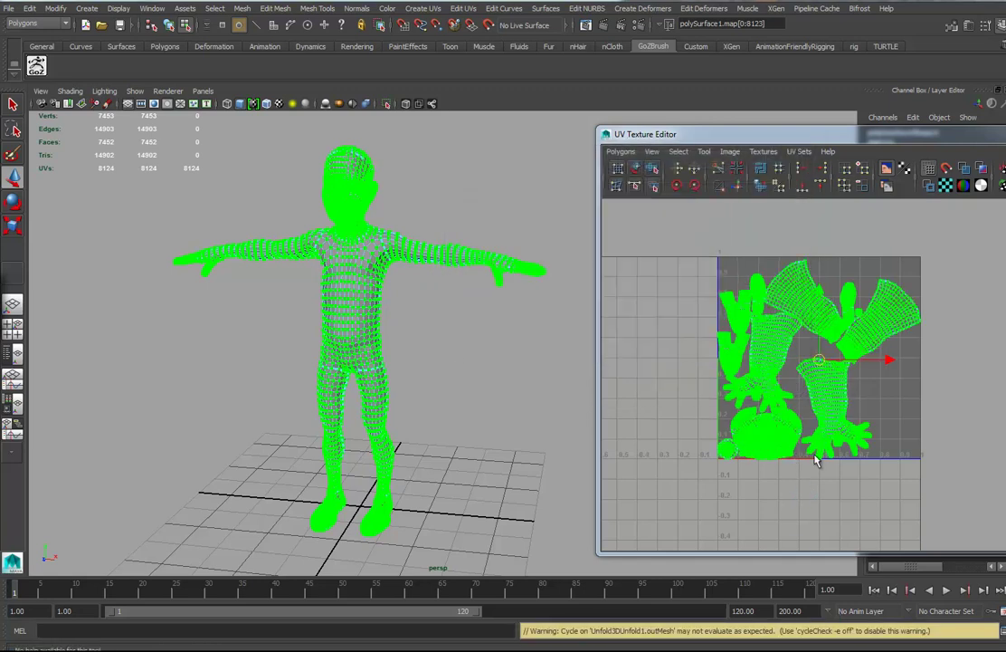
- Examine the unfolded UV shells of the hands and head and the small round shell beside the head
scroll(830, 362, up, 5)
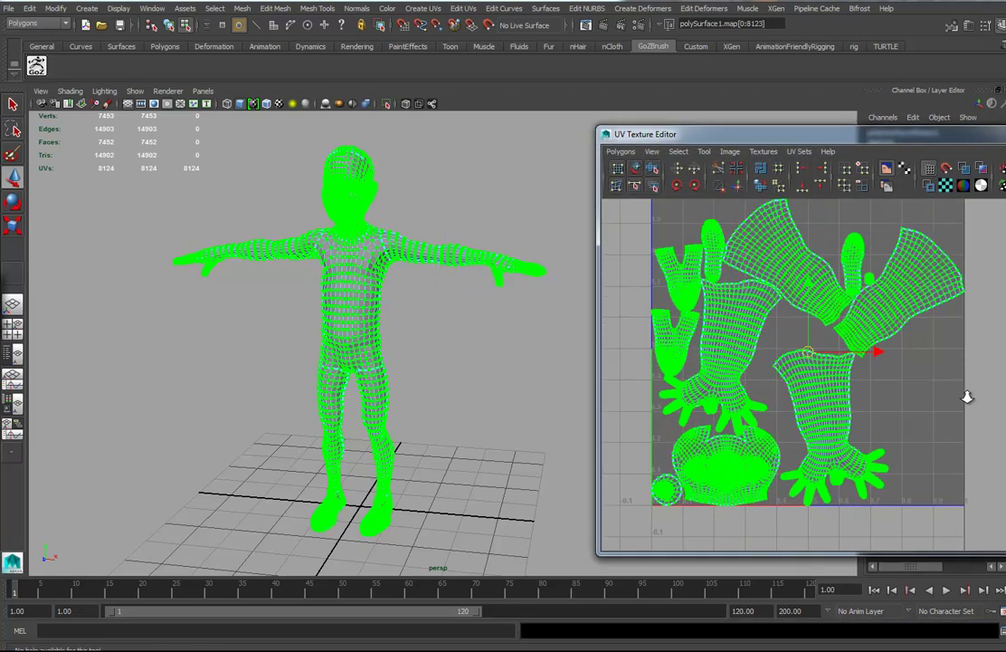
alt+middle_drag(841, 403, 864, 312)
alt+right_drag(861, 331, 918, 371)
alt+middle_drag(785, 395, 954, 420)
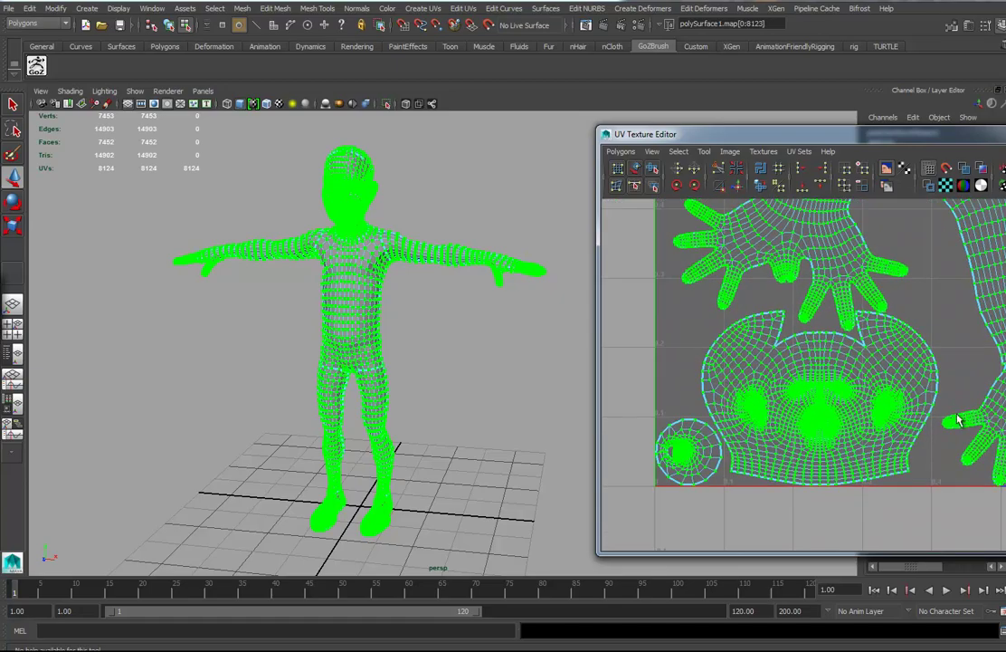
alt+right_drag(874, 418, 931, 417)
scroll(932, 419, up, 5)
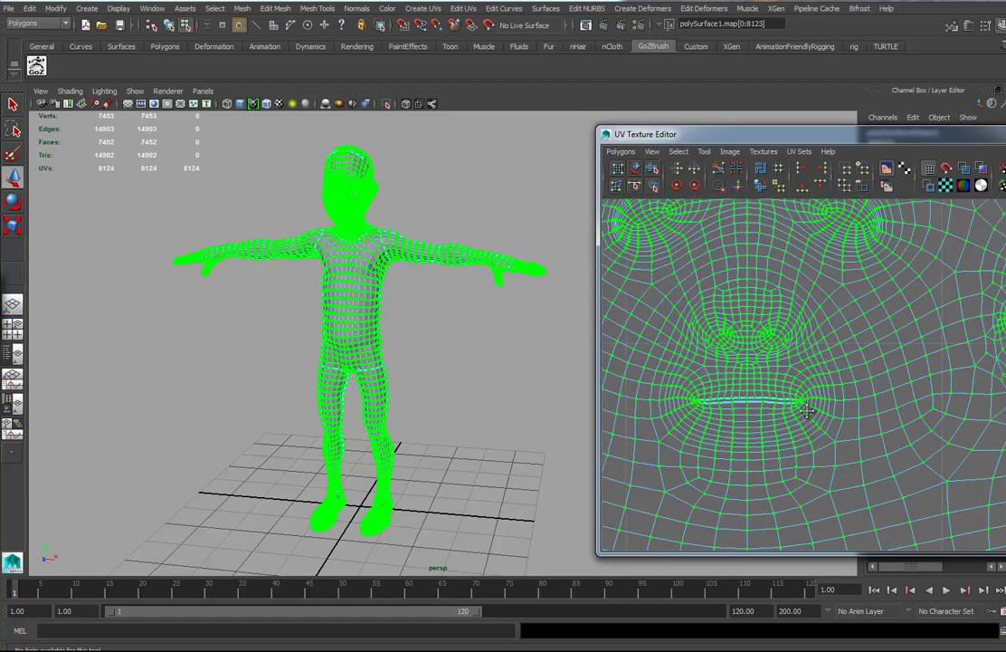
scroll(799, 445, down, 3)
alt+middle_drag(669, 393, 932, 281)
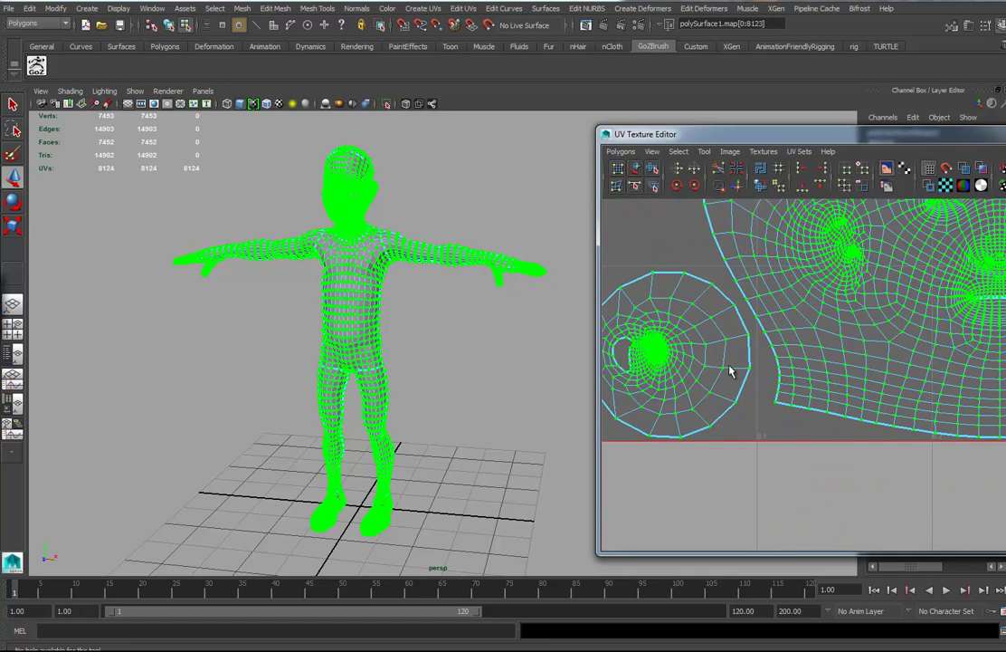
alt+middle_drag(659, 362, 738, 419)
- Select UVs inside the small round shell to identify which body part it covers on the model
right_click(737, 419)
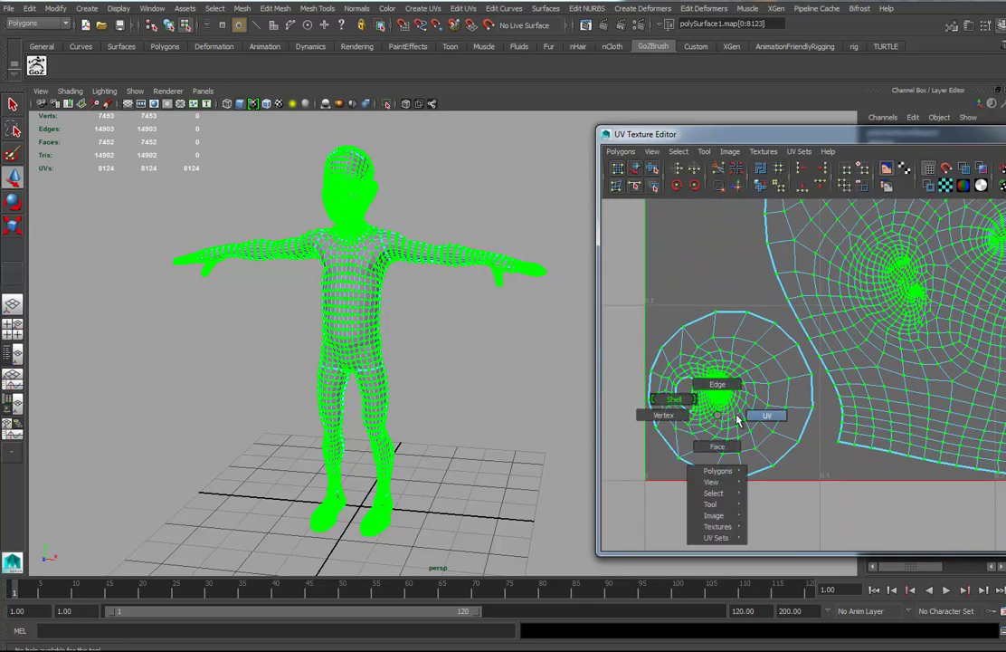
click(765, 416)
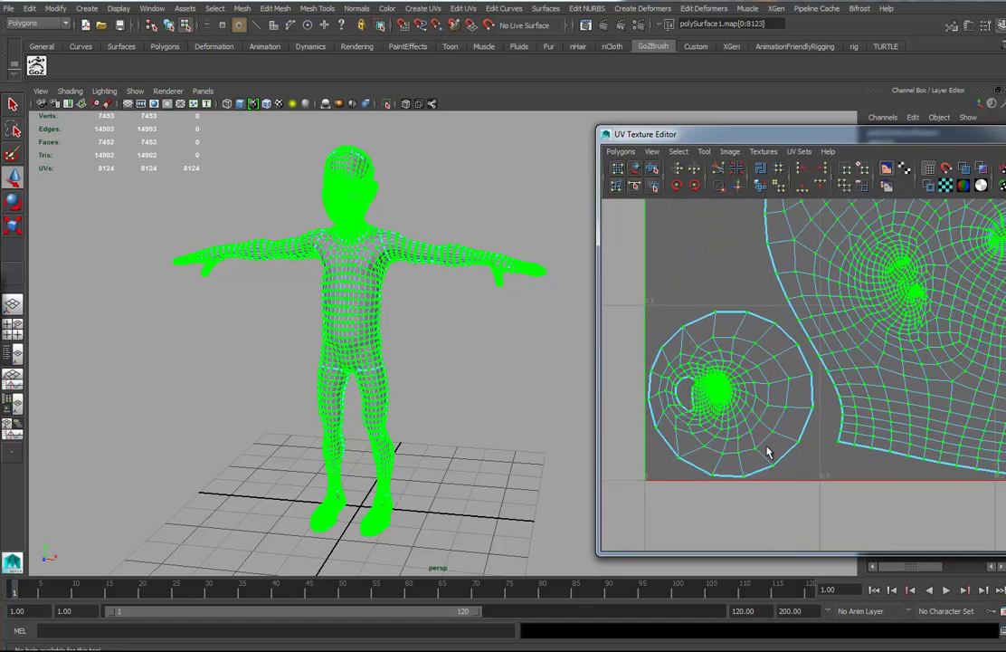
drag(688, 335, 779, 470)
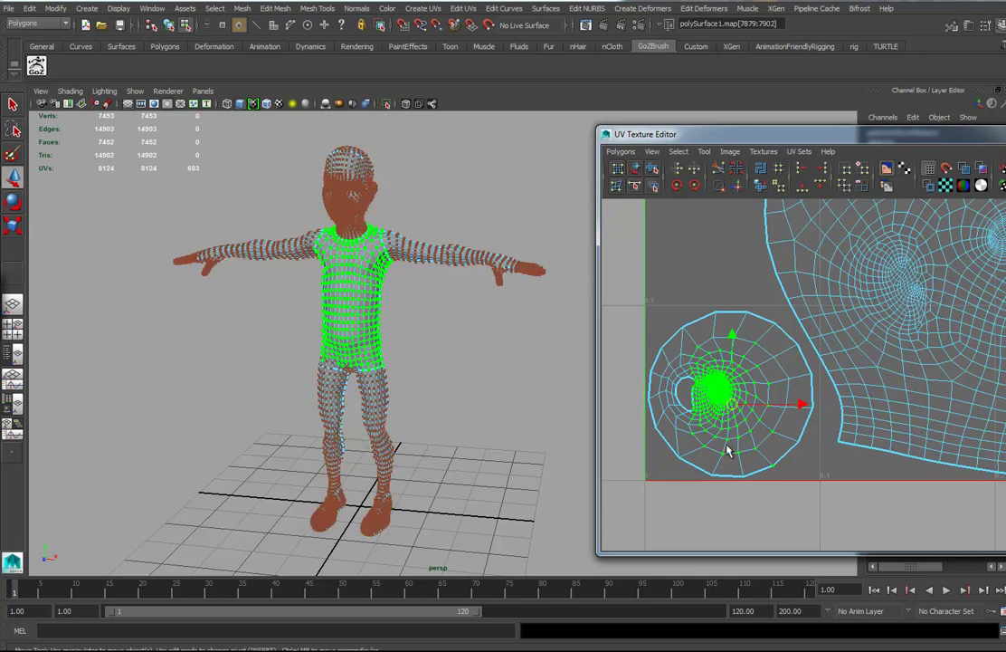
alt+drag(471, 369, 421, 362)
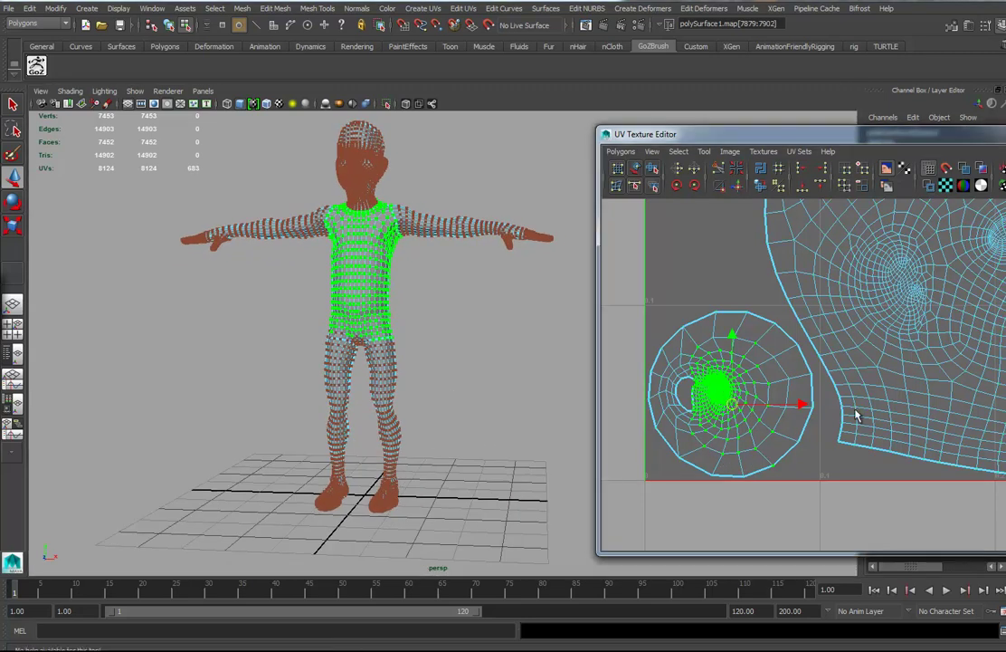
scroll(856, 415, down, 8)
alt+middle_drag(807, 477, 917, 411)
alt+drag(448, 359, 388, 356)
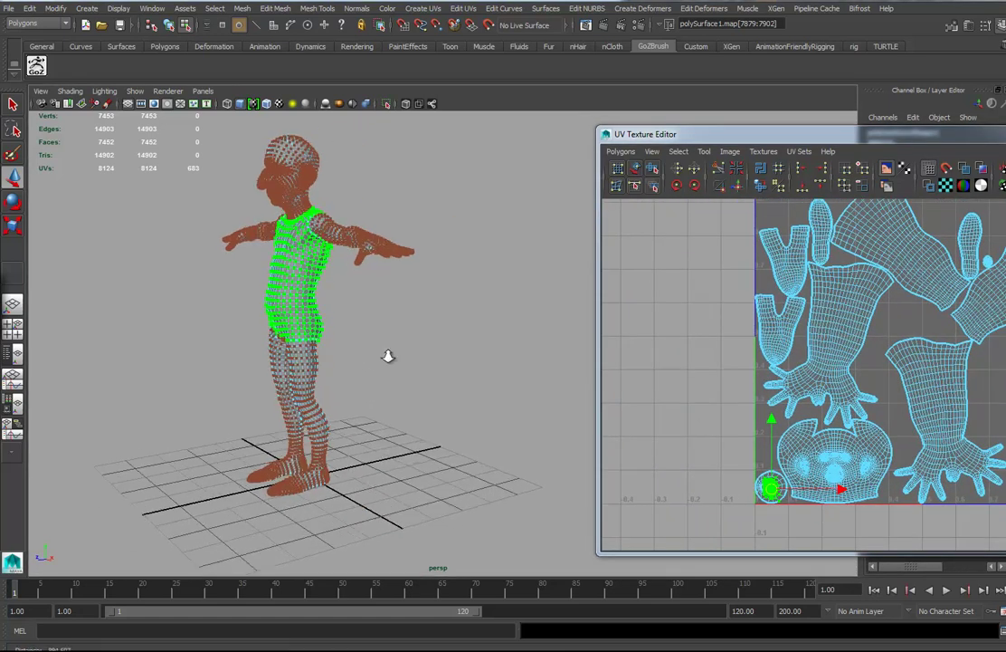
- Select the edges across the crotch between the two thigh seams and cut the UVs along them
alt+right_drag(387, 356, 403, 384)
alt+middle_drag(403, 384, 546, 427)
alt+drag(546, 427, 510, 395)
alt+right_drag(510, 396, 526, 442)
alt+middle_drag(526, 441, 352, 494)
alt+drag(353, 494, 424, 465)
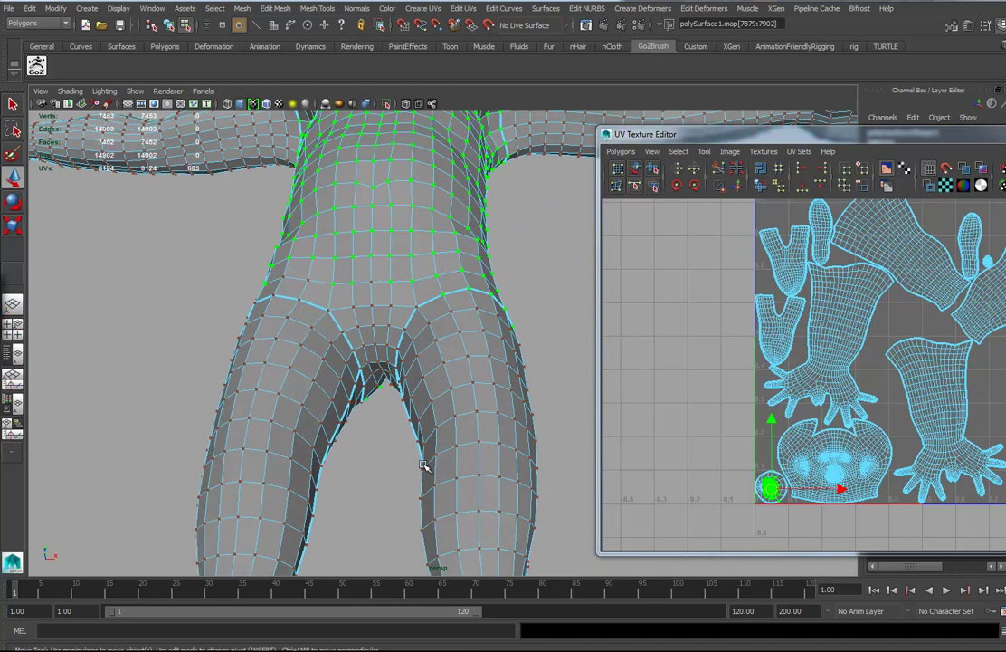
alt+right_drag(423, 465, 624, 461)
alt+middle_drag(271, 387, 382, 362)
right_drag(414, 346, 413, 314)
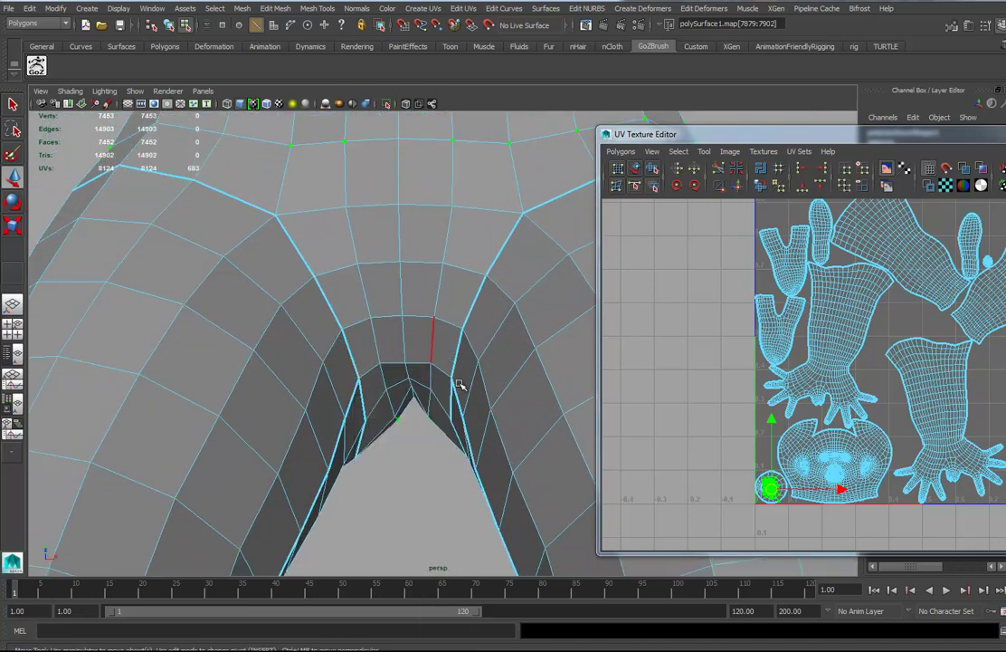
click(444, 372)
shift+double_click(370, 372)
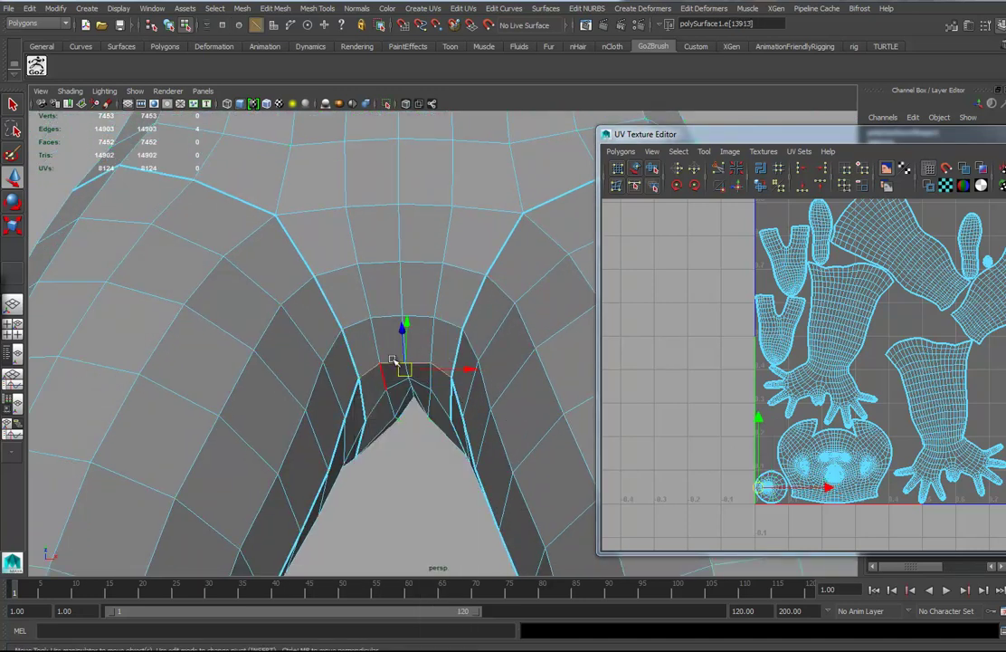
key(a)
- Turn symmetric selection back on for the body mesh
alt+drag(335, 366, 168, 281)
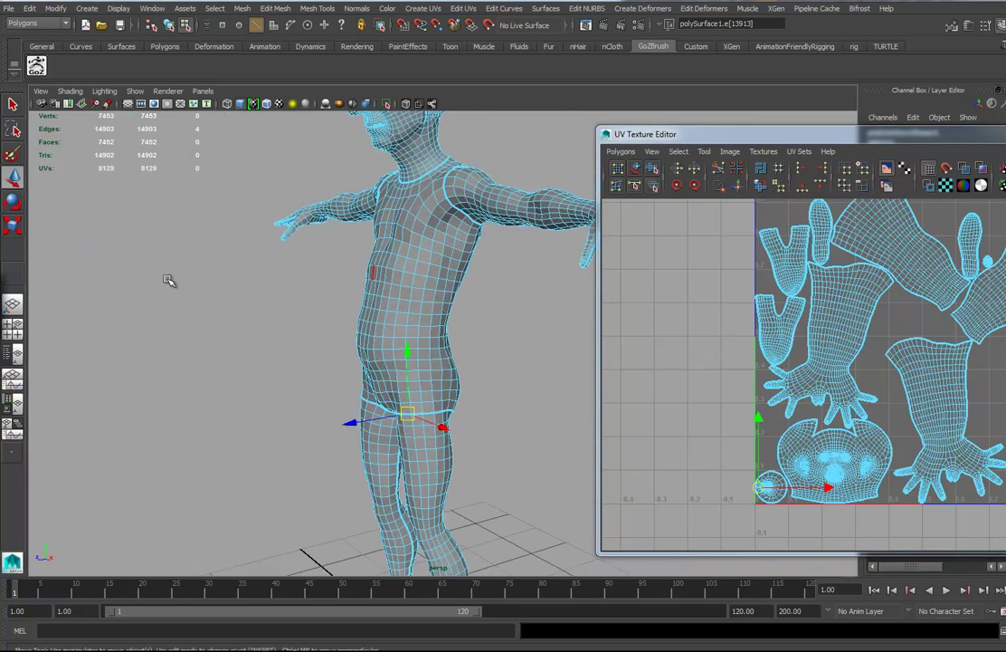
ctrl+shift+right_click(426, 283)
ctrl+shift+right_drag(425, 283, 419, 218)
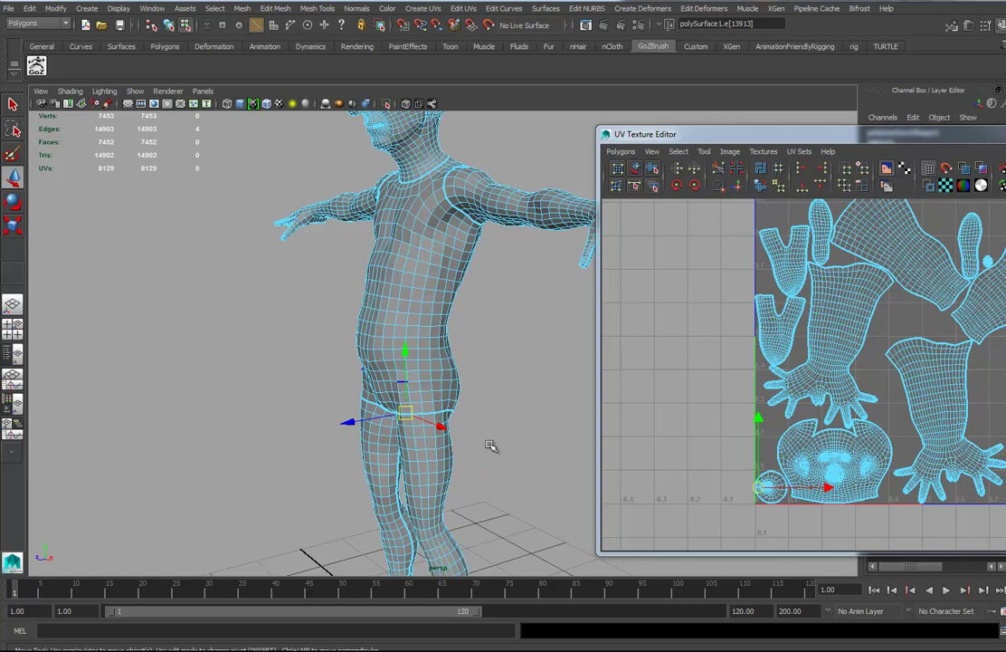
- Select the edge lines down both sides of the torso from armpit to thigh seam and cut the UVs there
alt+drag(427, 464, 444, 429)
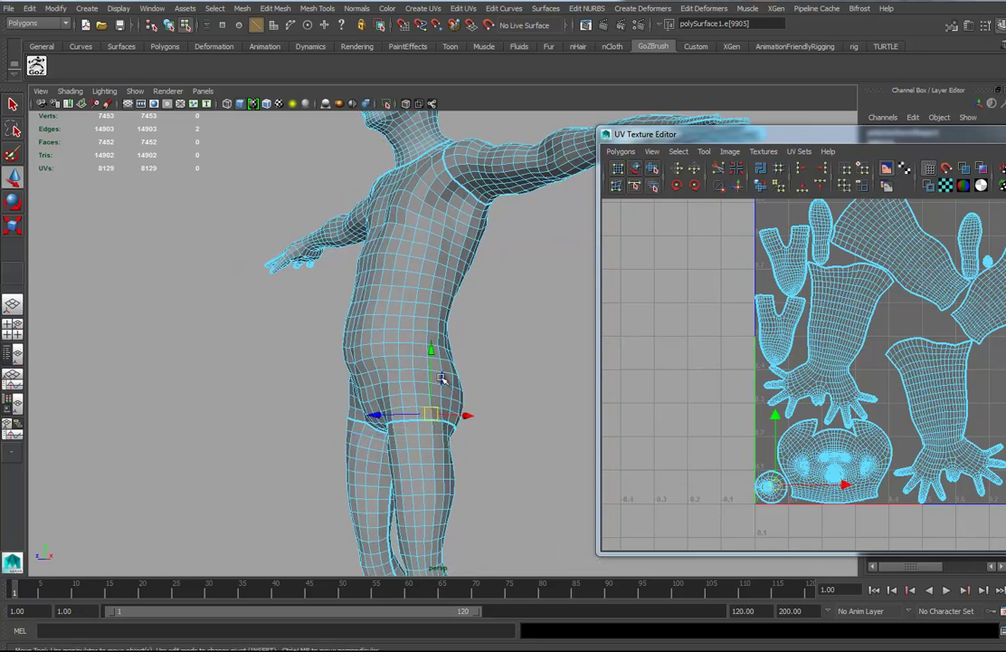
double_click(458, 193)
alt+drag(372, 324, 575, 364)
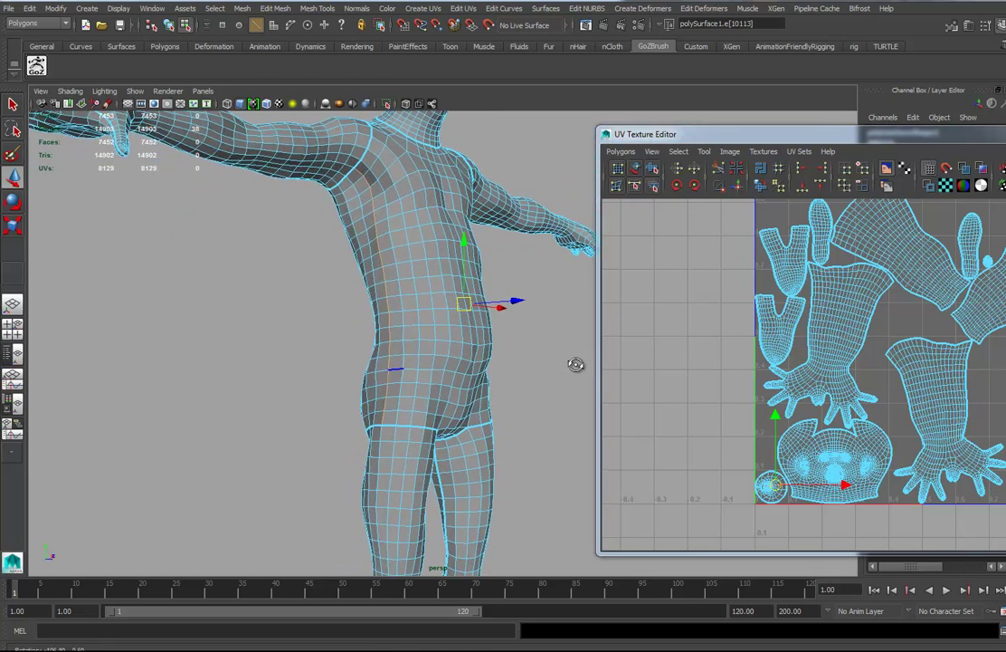
click(711, 179)
- Select the edges on top of both shoulders between the neck and arm seams and cut the UVs along them
alt+drag(443, 338, 372, 362)
alt+drag(443, 310, 493, 334)
alt+middle_drag(462, 312, 452, 420)
alt+right_drag(451, 420, 541, 391)
alt+drag(541, 392, 319, 319)
click(286, 315)
shift+click(376, 366)
scroll(391, 372, down, 5)
alt+drag(398, 366, 324, 347)
click(721, 172)
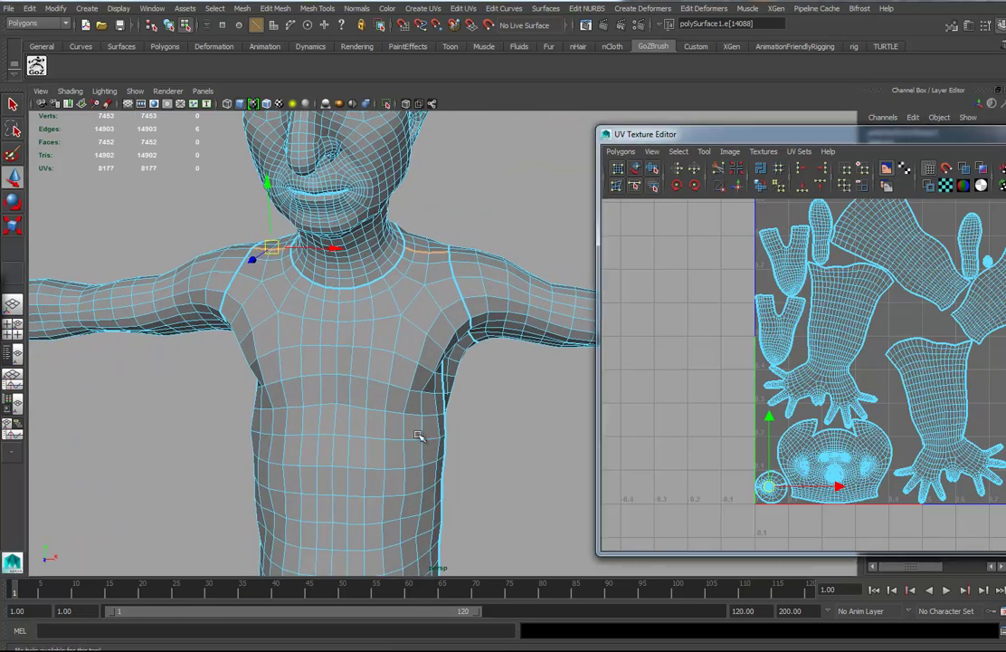
- Select all of the body's UVs and unfold them with the Unfold3D method
scroll(143, 406, down, 5)
alt+drag(144, 407, 507, 317)
scroll(928, 411, down, 3)
right_click(870, 362)
right_drag(873, 360, 919, 361)
drag(740, 226, 980, 511)
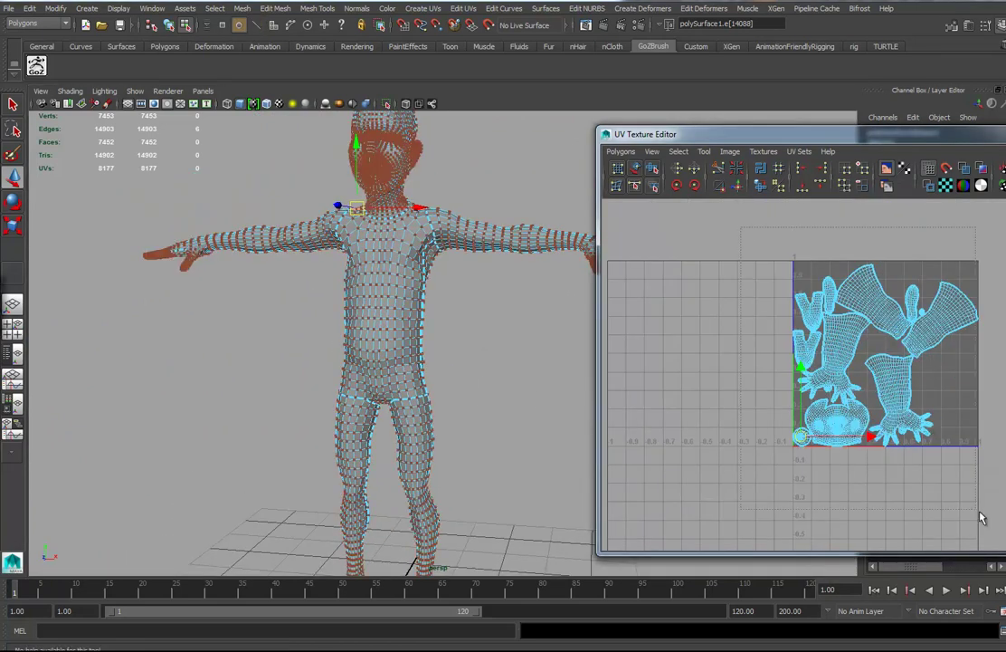
click(762, 187)
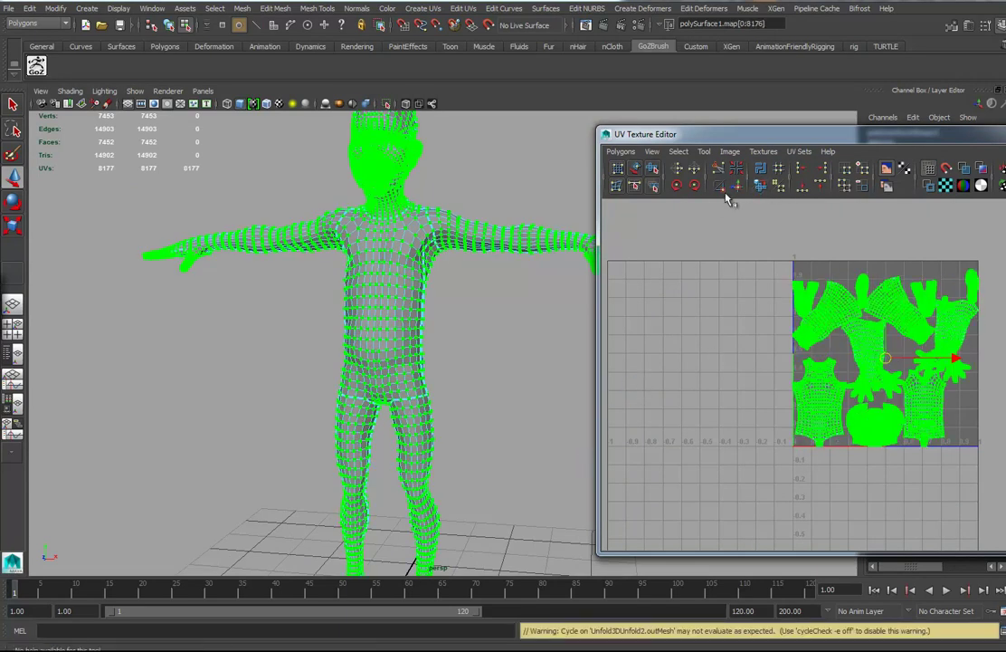
shift+click(763, 186)
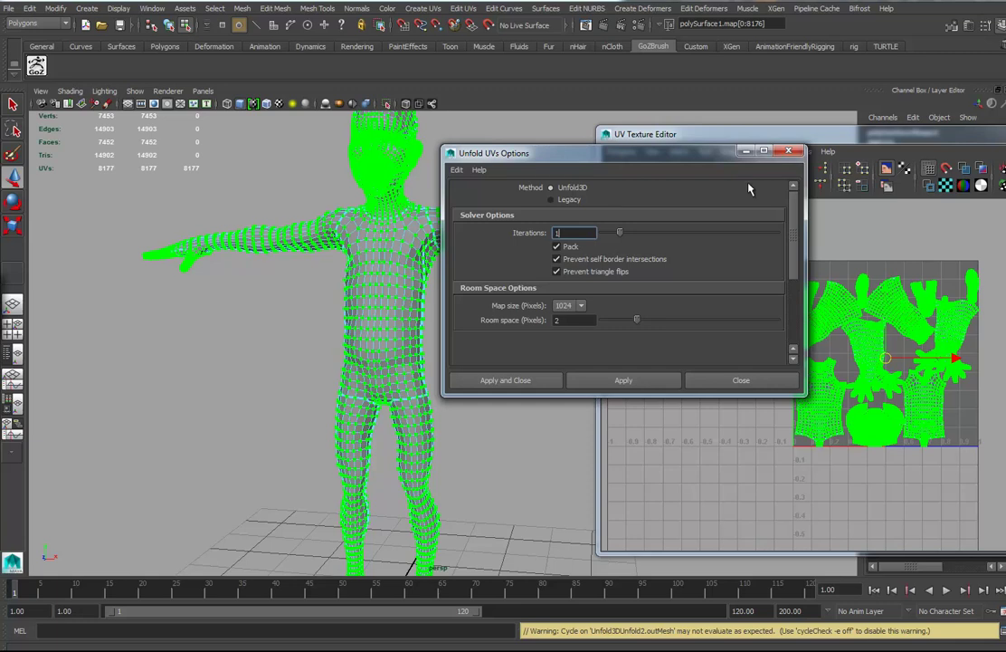
click(789, 152)
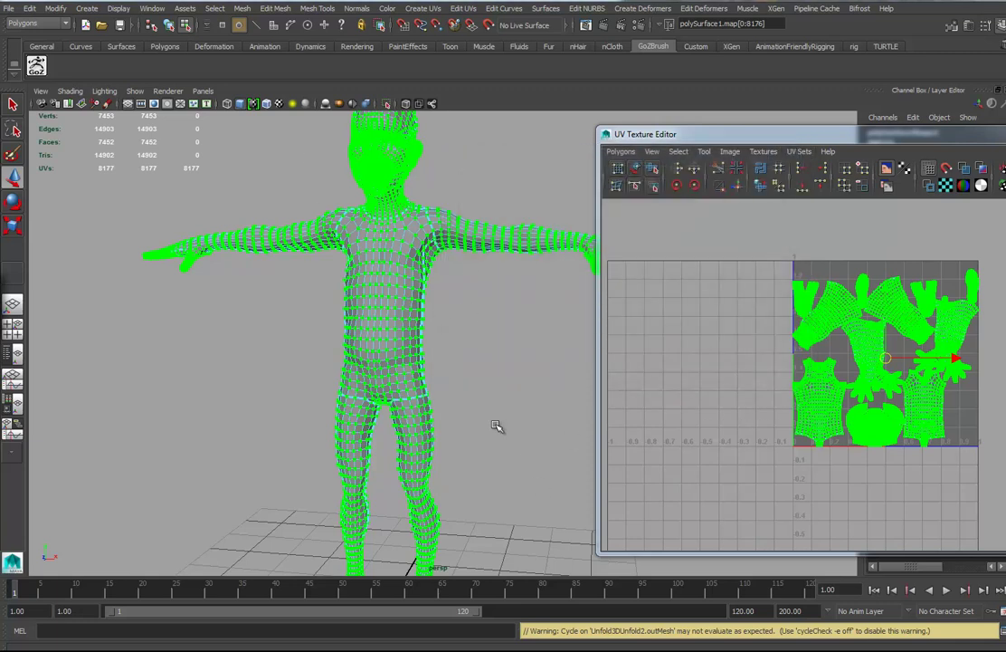
- Return the body to object mode and examine the unfolded UV shells against the model
alt+drag(458, 456, 454, 419)
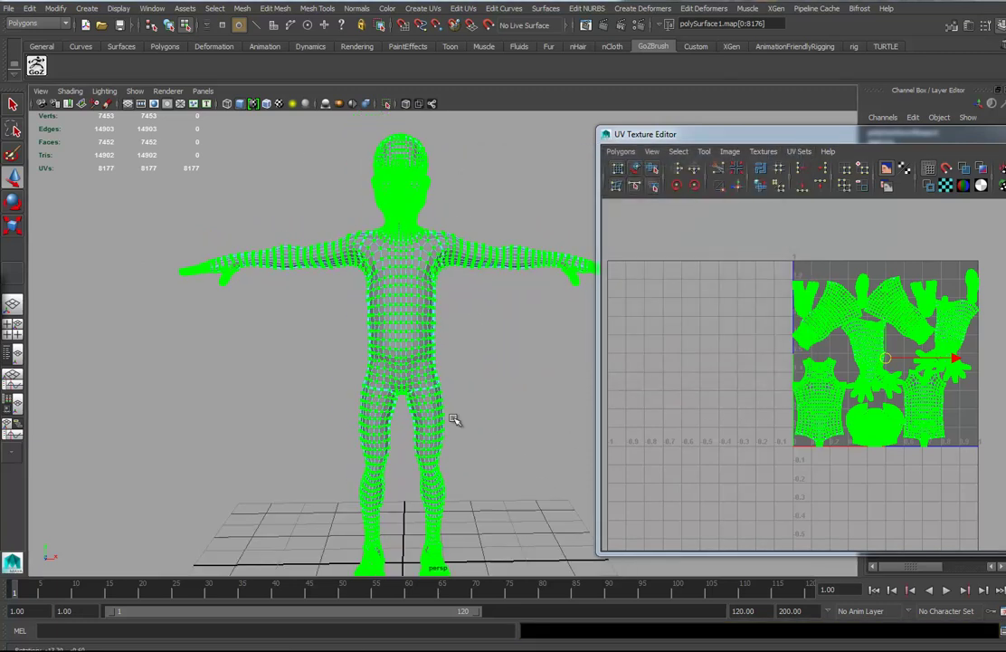
right_drag(405, 332, 453, 309)
alt+drag(482, 356, 476, 392)
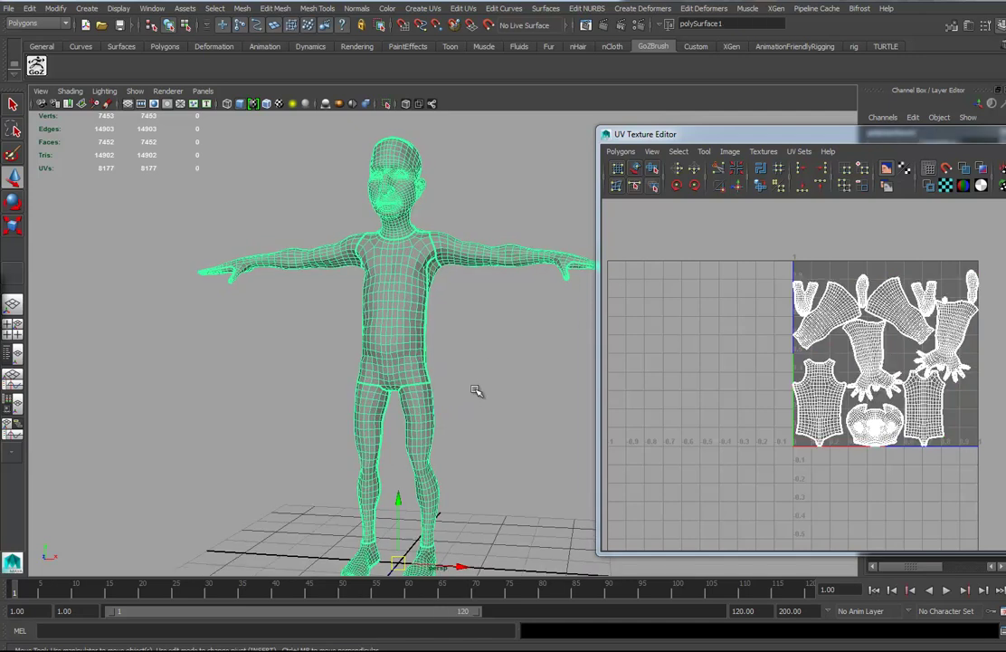
alt+drag(521, 344, 463, 359)
click(464, 358)
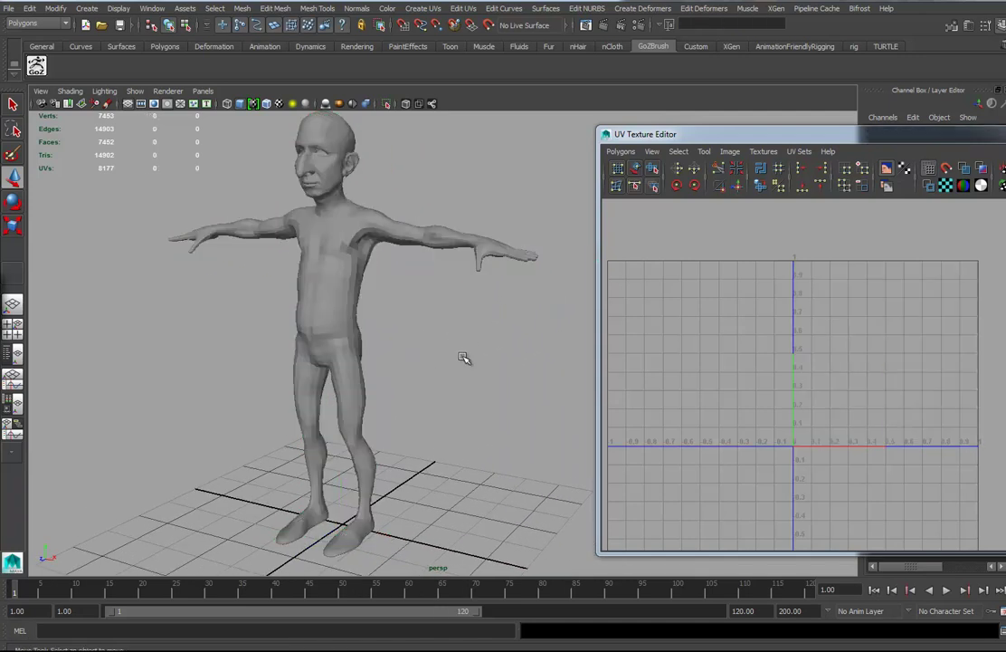
alt+middle_drag(443, 372, 449, 414)
alt+drag(449, 414, 450, 379)
click(350, 297)
scroll(835, 374, up, 5)
scroll(839, 374, down, 3)
alt+middle_drag(955, 304, 873, 328)
alt+middle_drag(891, 405, 857, 274)
alt+drag(261, 325, 339, 325)
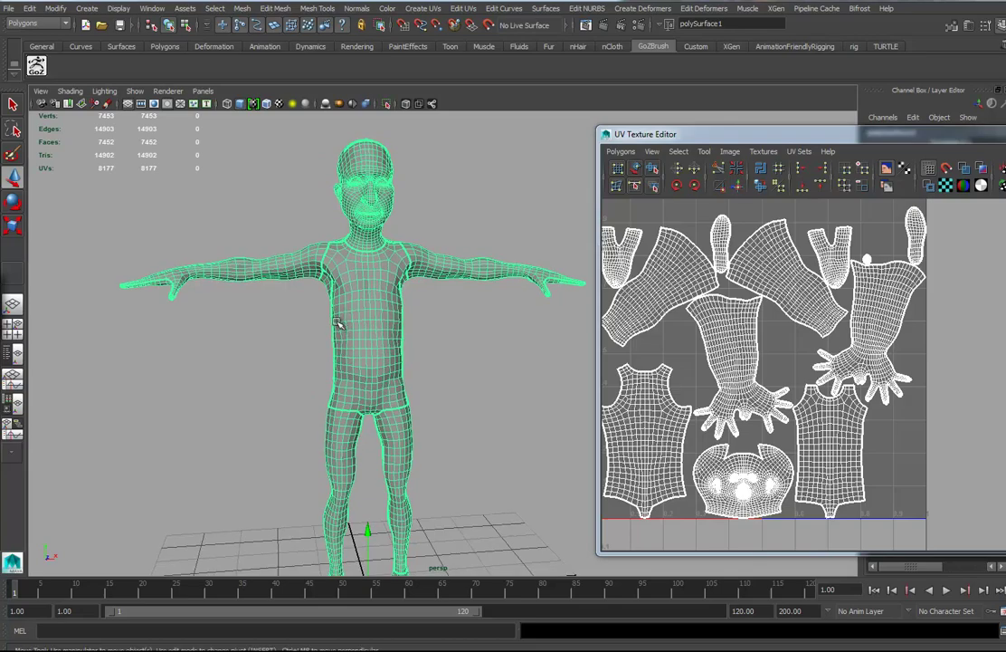
- Select the edge line running inward from both sides of the mouth-interior shell, leaving out its middle edges, and cut the UVs there
alt+right_drag(339, 325, 465, 344)
alt+middle_drag(280, 152, 330, 400)
alt+right_drag(330, 400, 631, 437)
alt+middle_drag(254, 369, 411, 402)
alt+middle_drag(822, 325, 788, 386)
scroll(788, 388, up, 8)
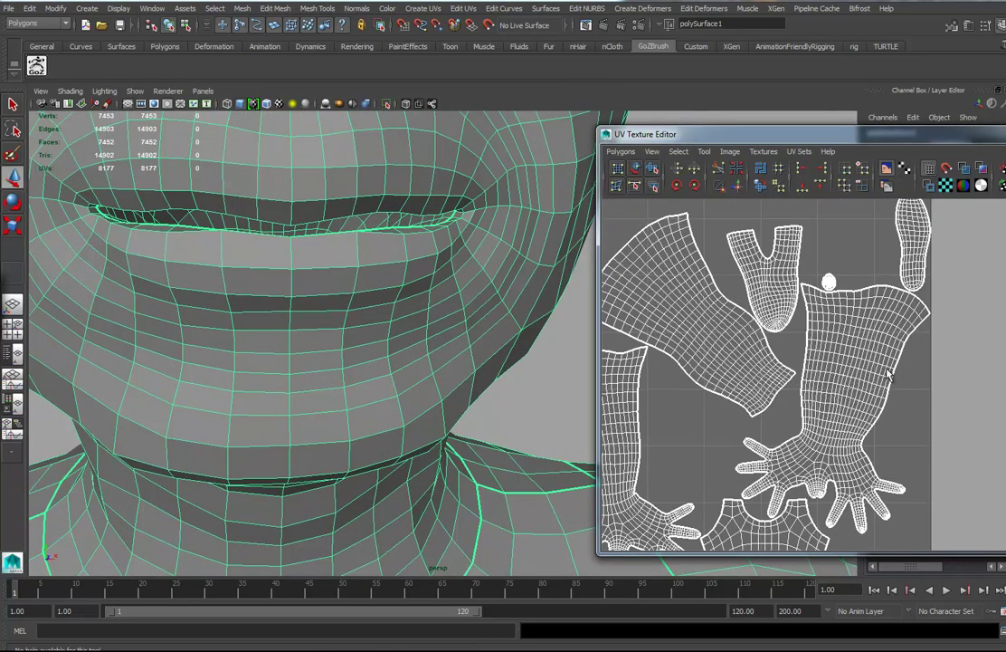
scroll(918, 288, up, 6)
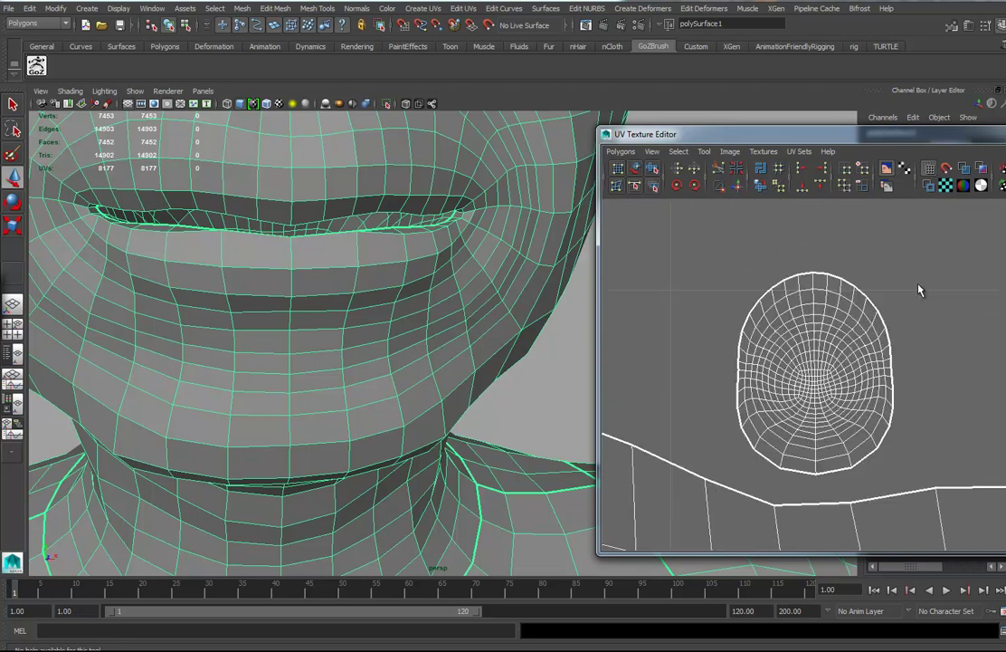
right_click(888, 373)
right_drag(889, 365, 901, 326)
double_click(908, 362)
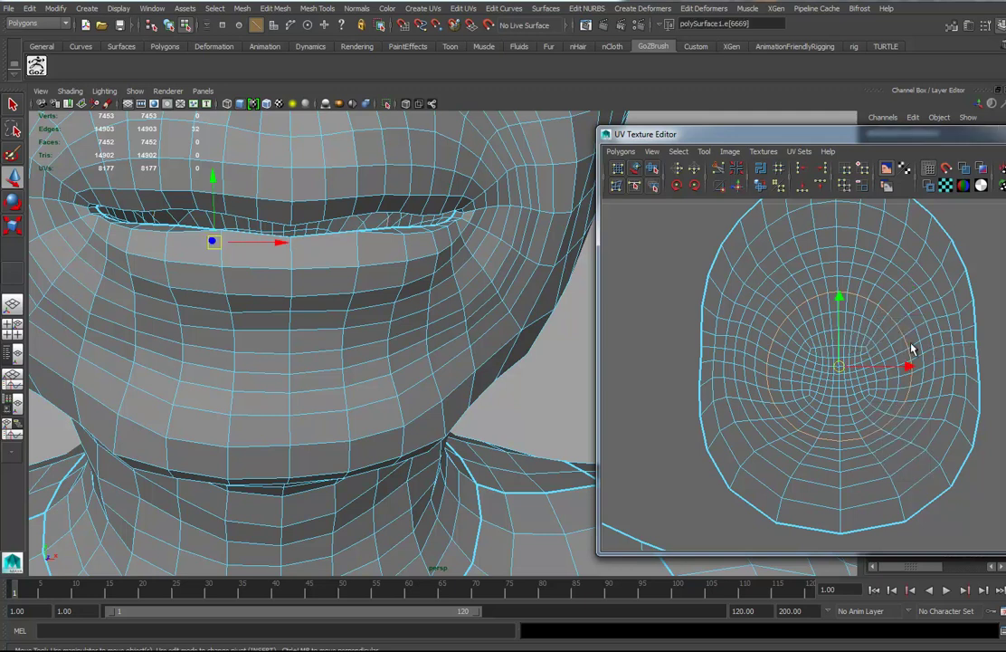
double_click(906, 352)
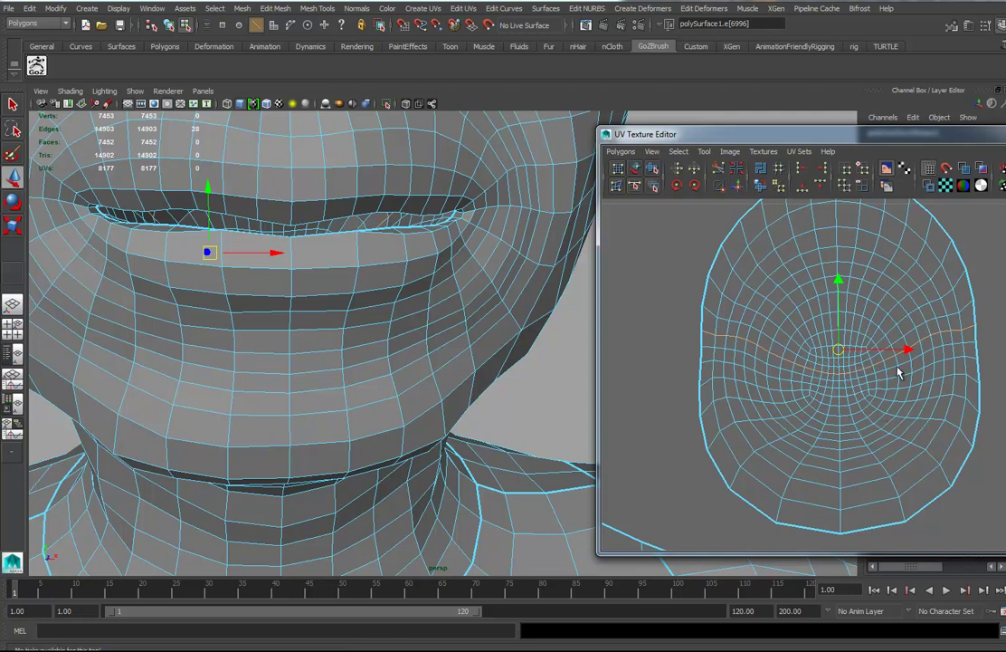
double_click(826, 302)
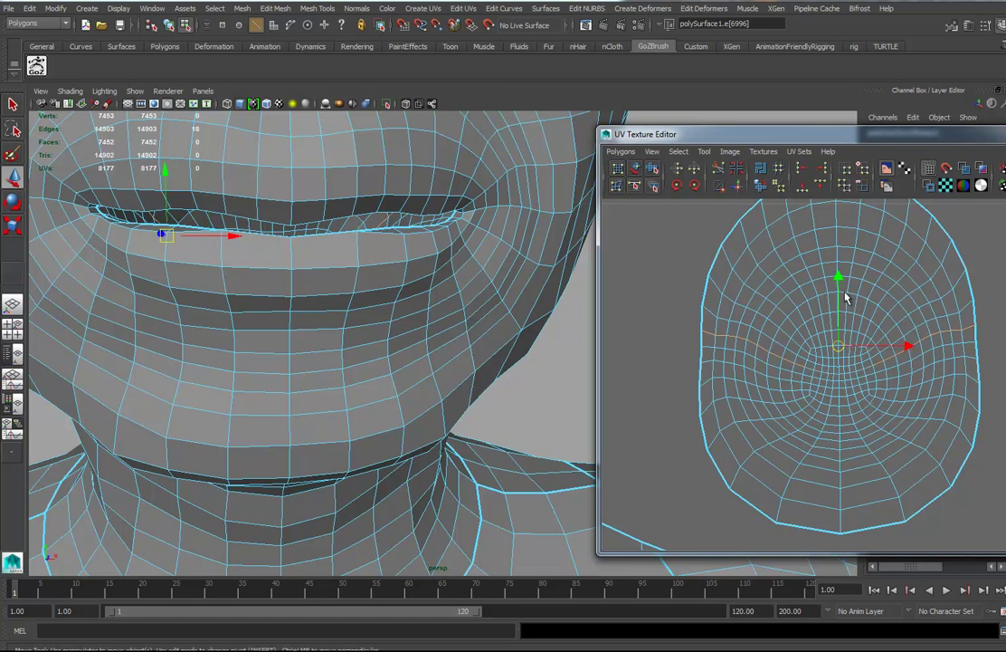
click(713, 170)
- Select the whole mouth-interior UV shell and move it up into the empty space above the arm shell
scroll(889, 398, down, 5)
scroll(889, 398, down, 4)
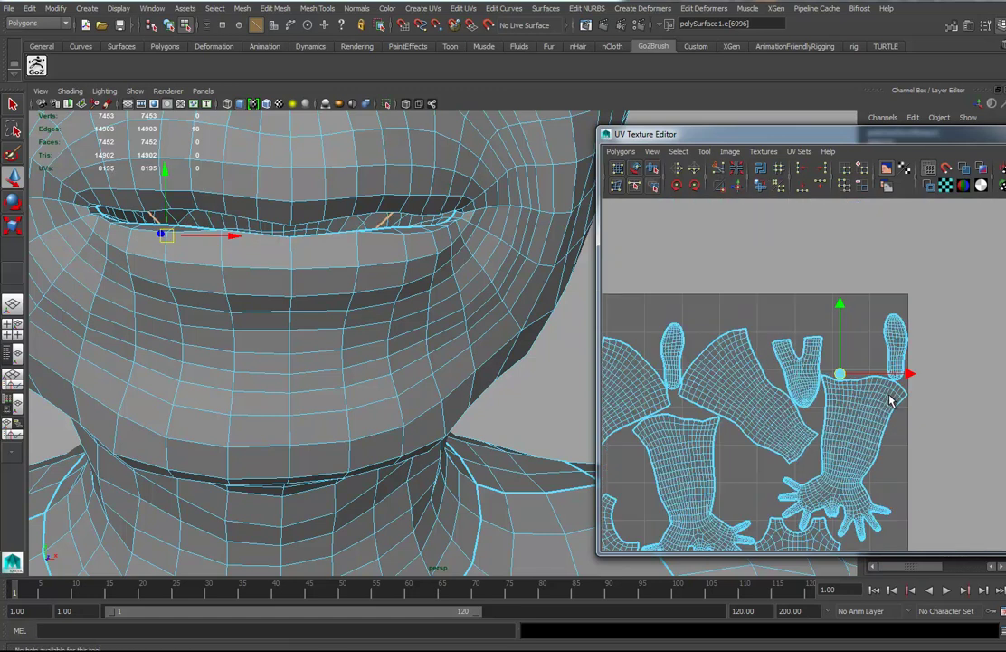
scroll(672, 393, down, 4)
alt+middle_drag(672, 393, 775, 327)
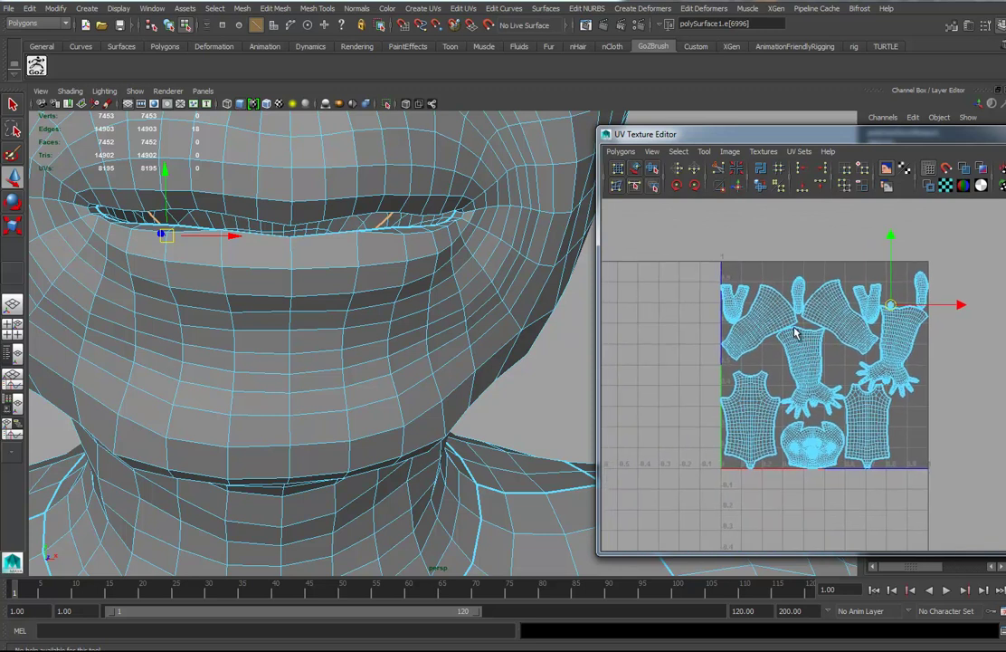
scroll(866, 350, up, 4)
alt+middle_drag(966, 387, 827, 590)
scroll(868, 459, up, 4)
alt+middle_drag(871, 459, 865, 459)
right_drag(783, 492, 761, 465)
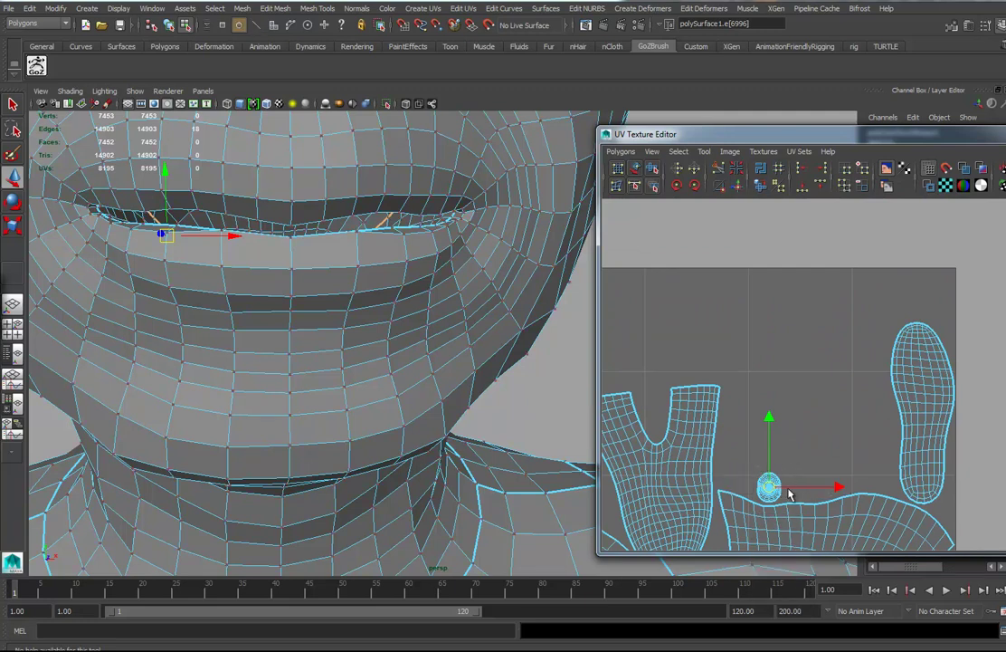
key(ctrl+F12)
drag(767, 489, 790, 386)
alt+right_drag(765, 420, 777, 461)
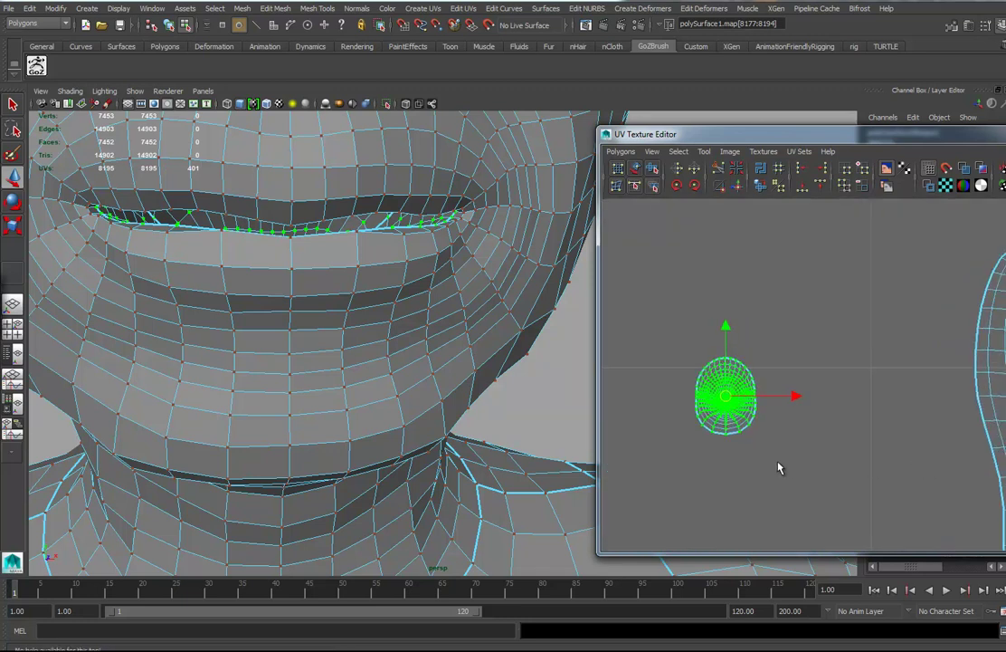
alt+middle_drag(781, 468, 858, 442)
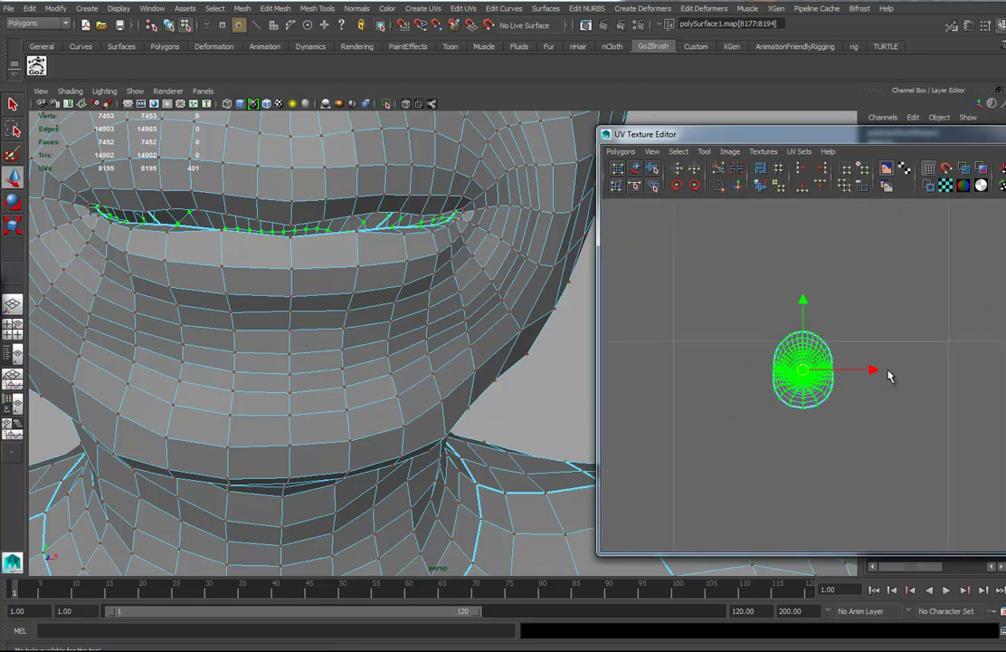
- Unfold the mouth-interior shell using Unfold3D with Pack turned off
shift+click(765, 191)
drag(648, 157, 361, 98)
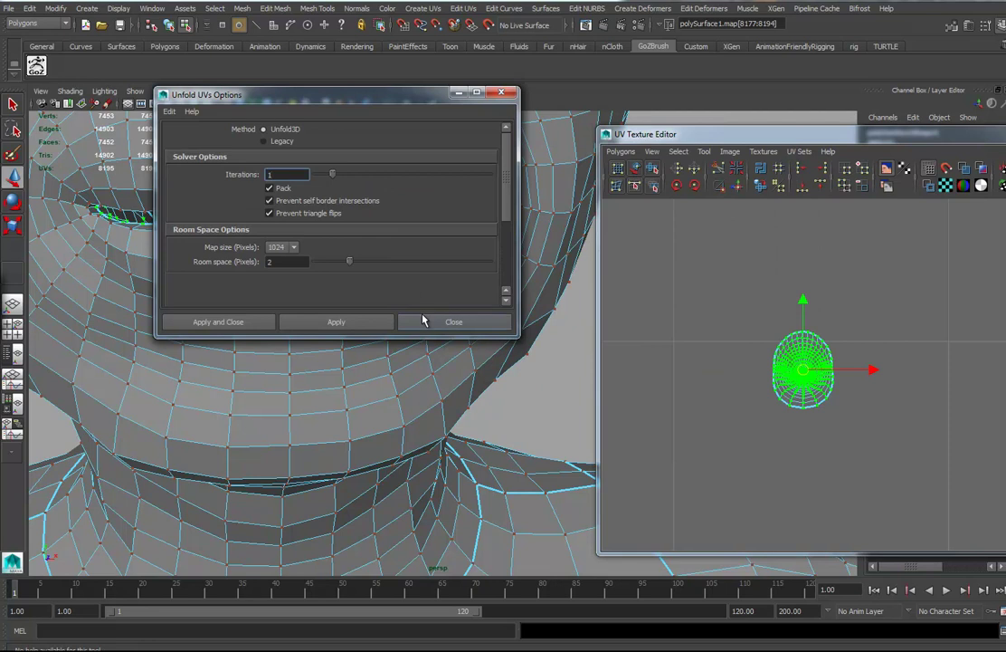
click(269, 188)
click(336, 321)
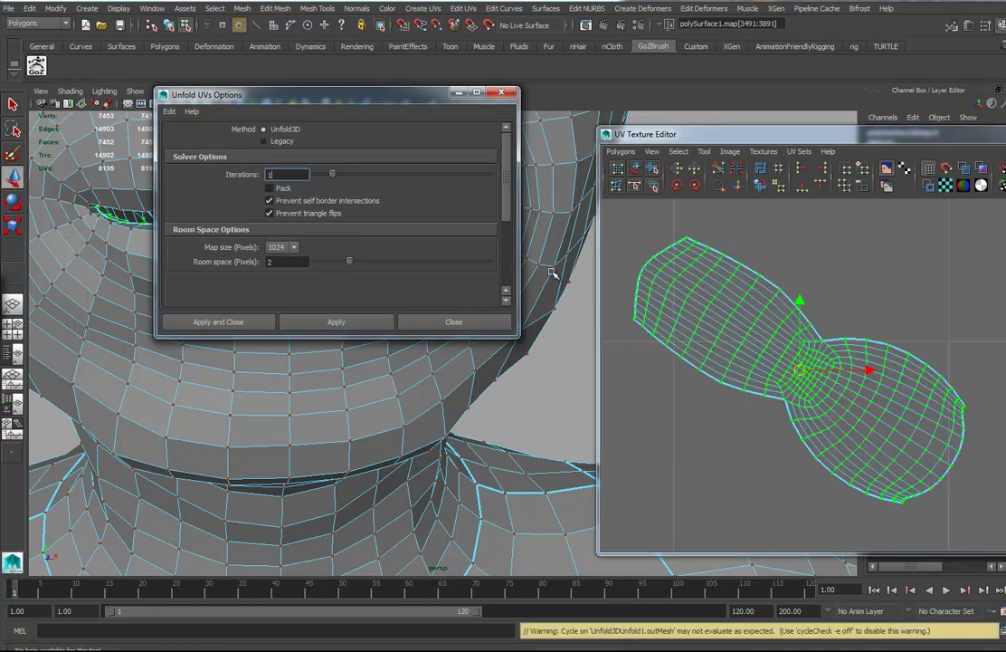
click(503, 92)
- Return the body mesh to object mode and review its complete UV layout
alt+right_drag(436, 409, 161, 357)
alt+drag(387, 364, 384, 375)
alt+middle_drag(384, 374, 397, 307)
alt+drag(398, 308, 383, 364)
alt+right_drag(383, 363, 308, 364)
alt+middle_drag(384, 367, 383, 246)
right_drag(414, 284, 479, 258)
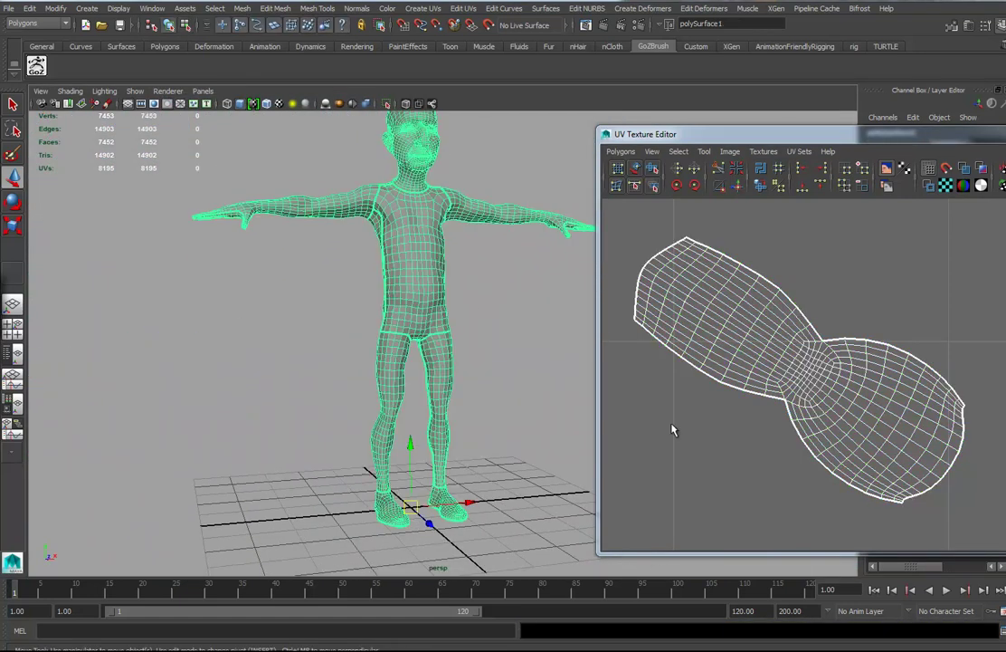
alt+right_drag(851, 400, 788, 406)
scroll(788, 406, down, 6)
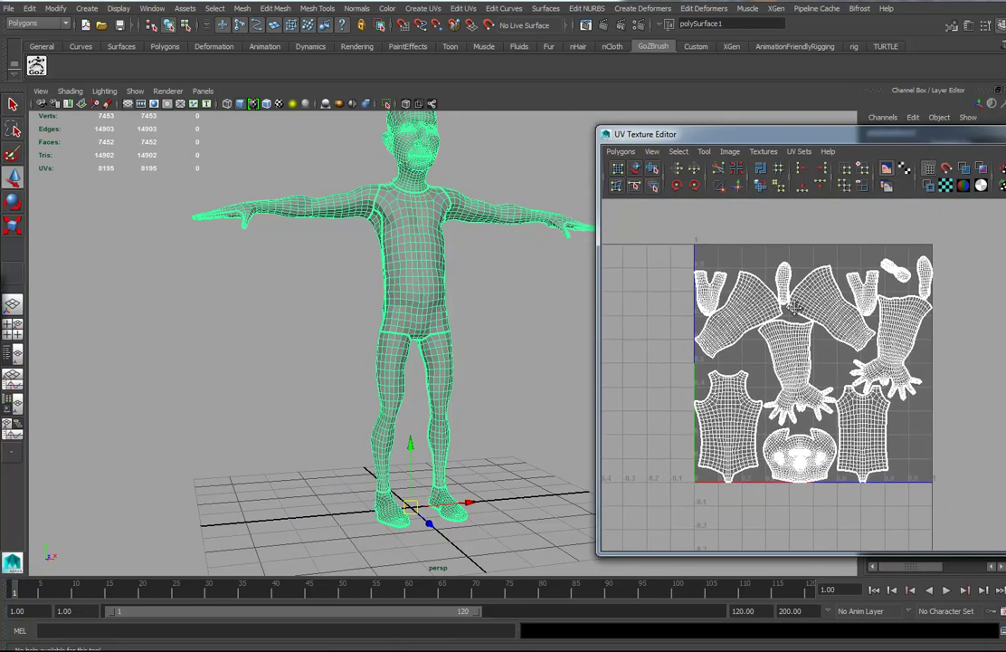
scroll(797, 344, up, 2)
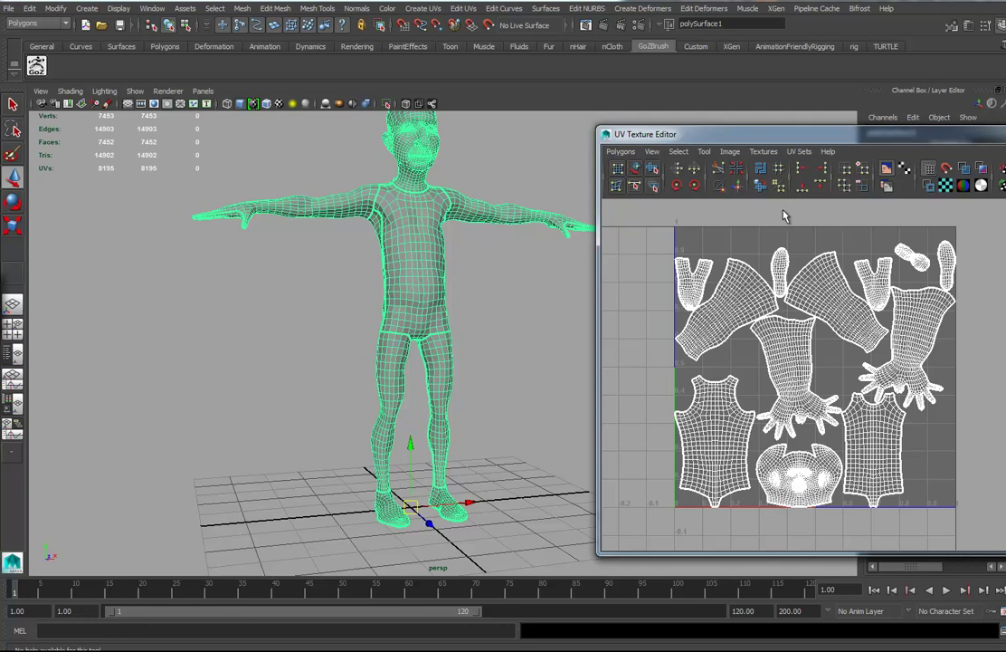
- Lay out the body's UV shells with Rotate set to Free
right_click(759, 169)
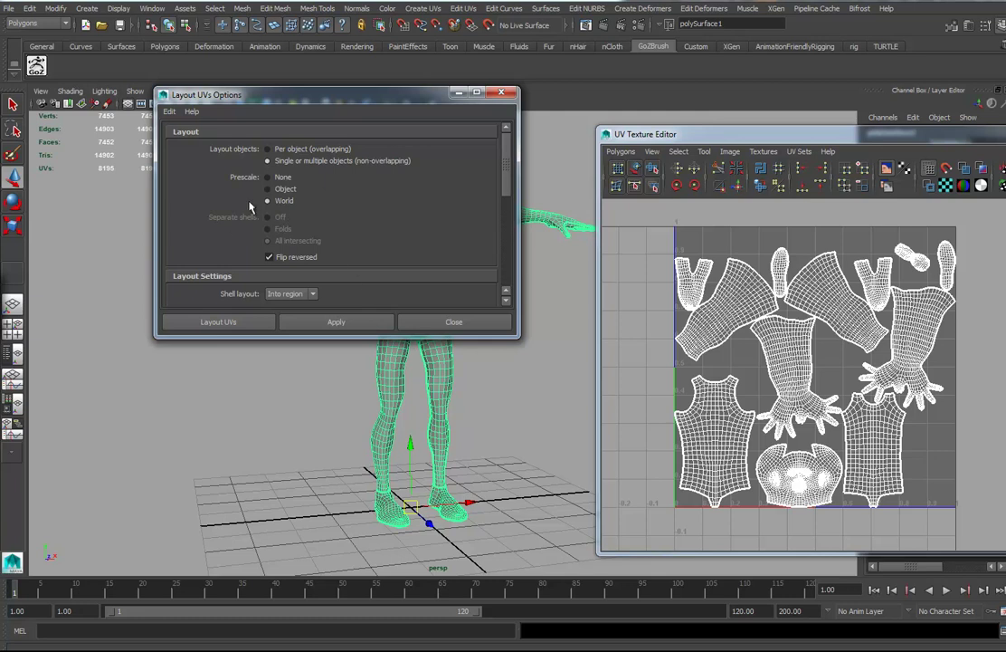
scroll(349, 232, down, 3)
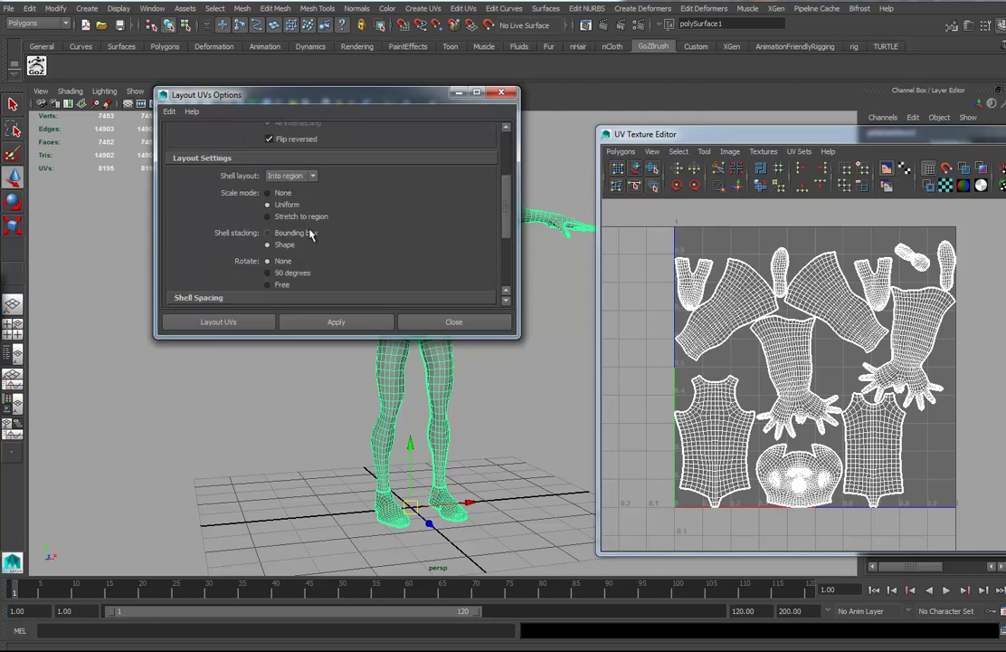
scroll(299, 233, down, 2)
click(268, 208)
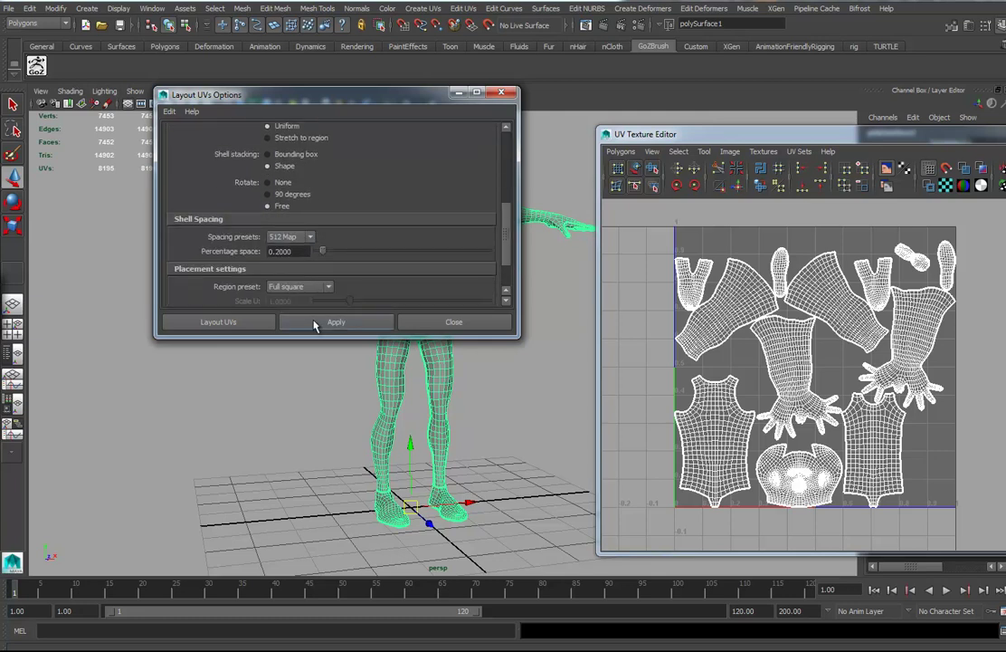
click(317, 323)
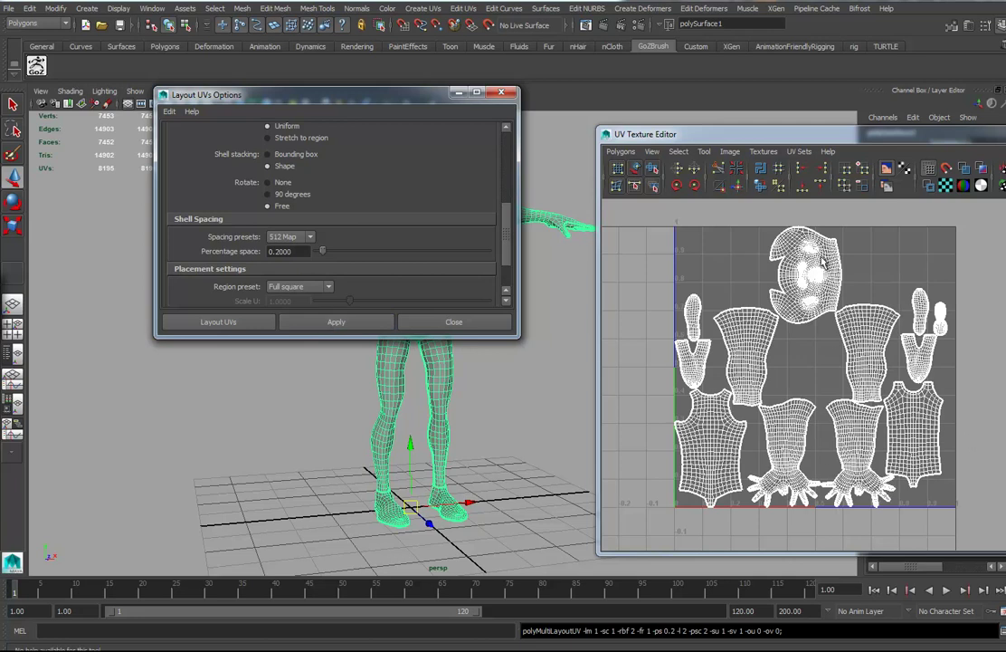
click(483, 326)
- Select the whole head UV shell and rotate it counterclockwise by 90 degrees three times so the face stands upright
scroll(862, 358, up, 2)
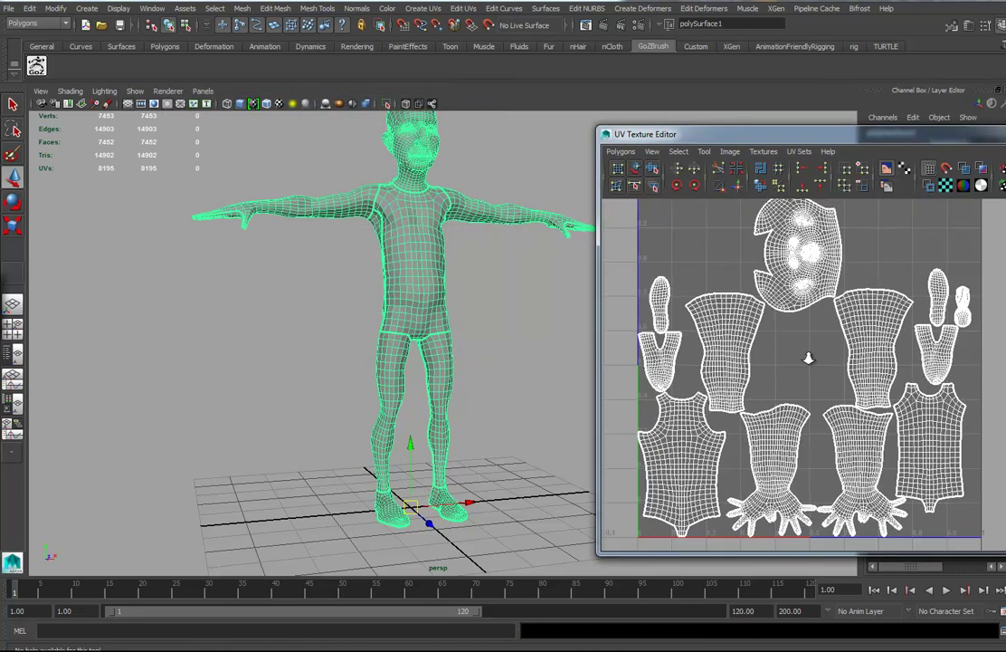
scroll(861, 359, up, 3)
right_drag(780, 375, 851, 384)
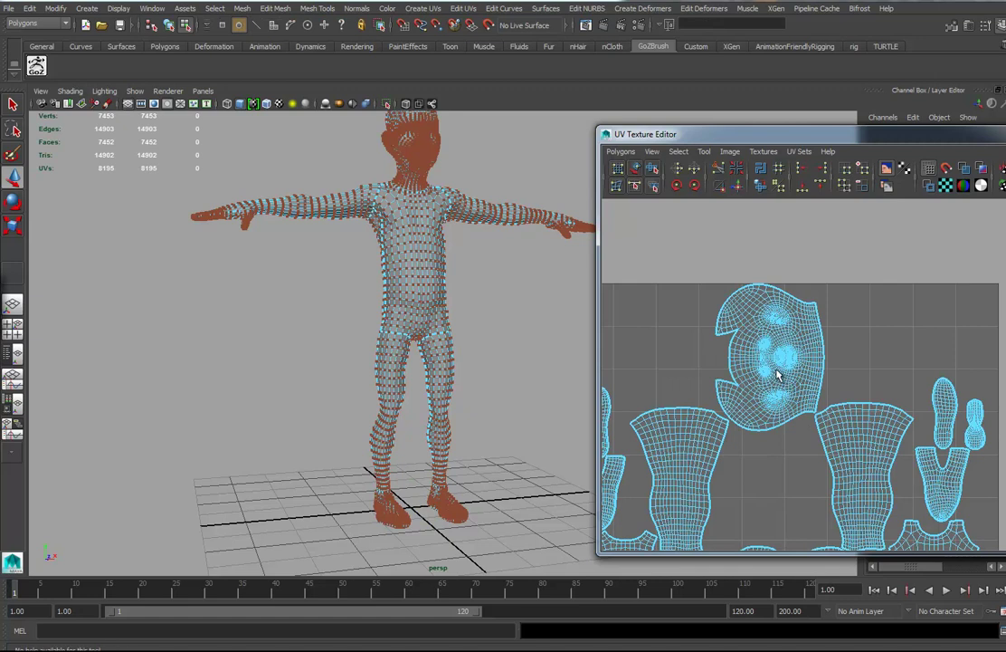
drag(743, 320, 780, 374)
ctrl+right_drag(778, 370, 810, 357)
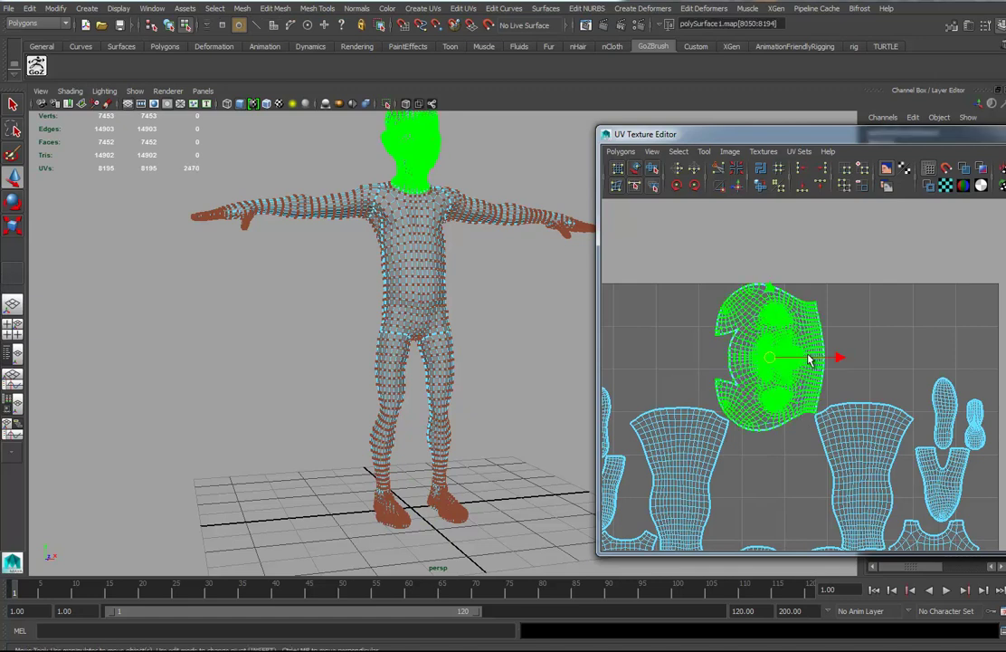
double_click(677, 186)
double_click(303, 147)
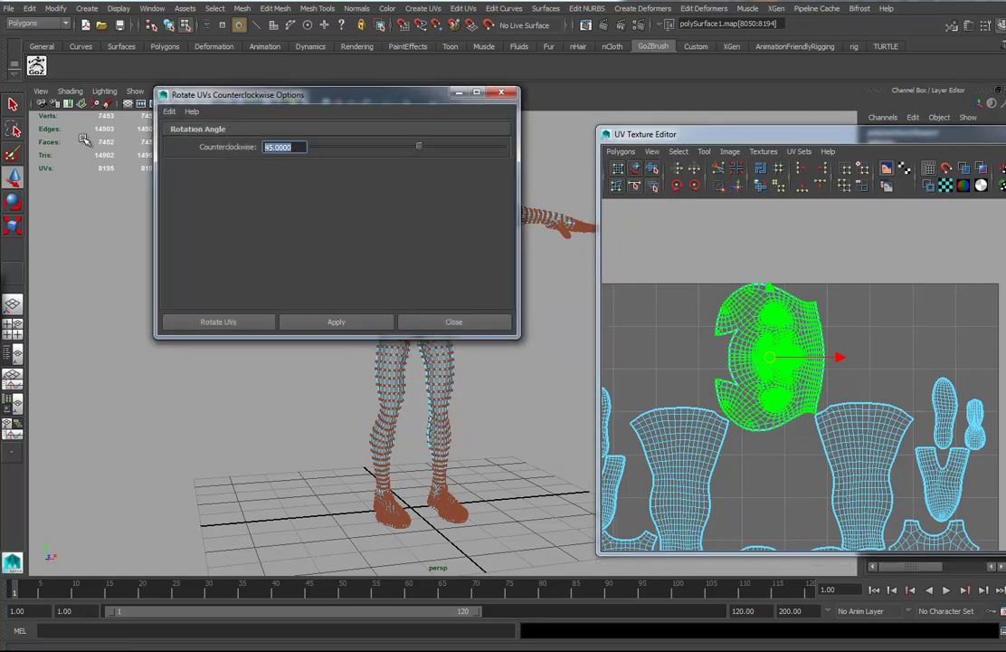
text(9)
key(Return)
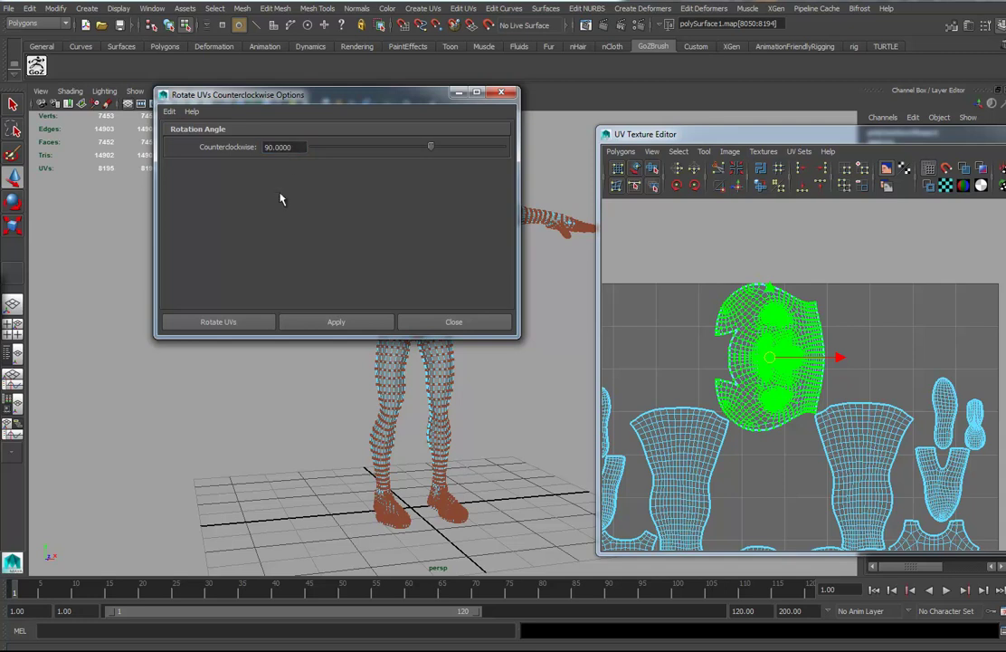
click(367, 324)
click(367, 326)
click(366, 324)
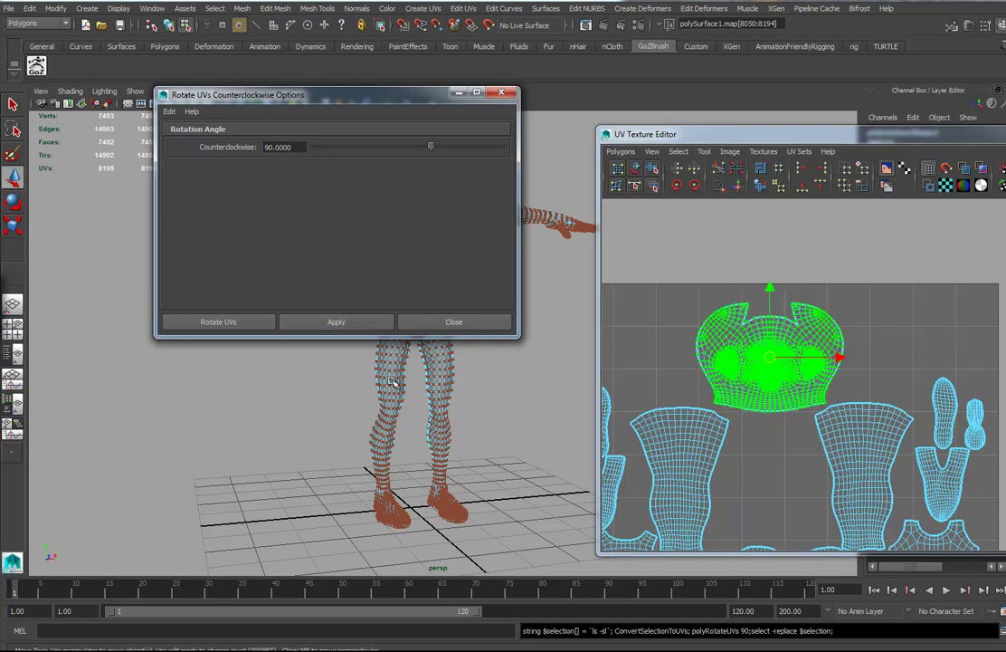
click(480, 327)
scroll(864, 380, up, 3)
alt+middle_drag(858, 389, 919, 359)
alt+right_drag(919, 359, 905, 433)
alt+middle_drag(905, 433, 903, 380)
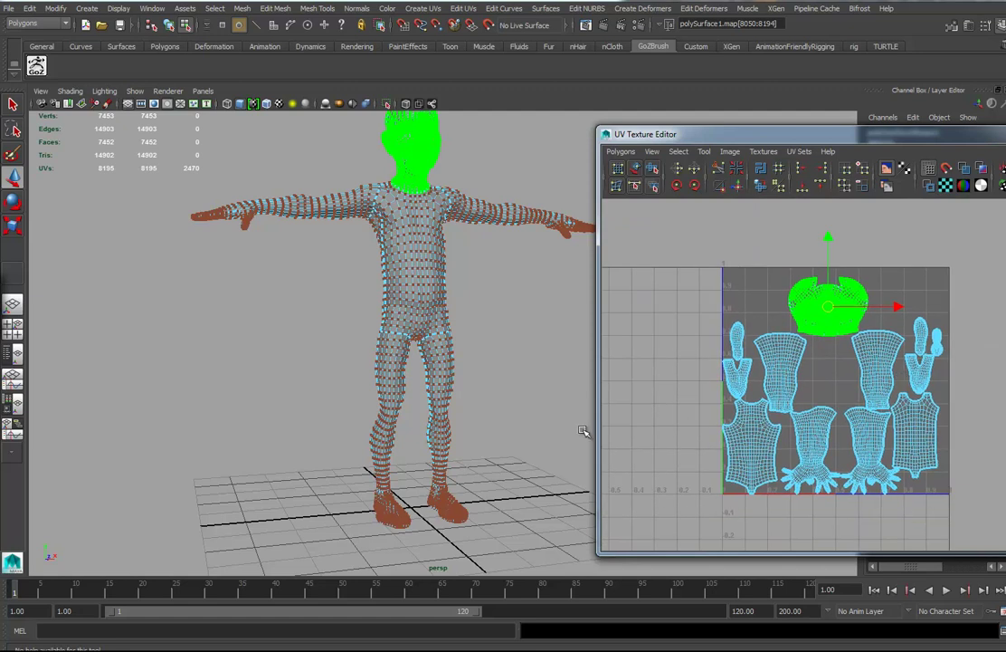
alt+drag(488, 303, 495, 356)
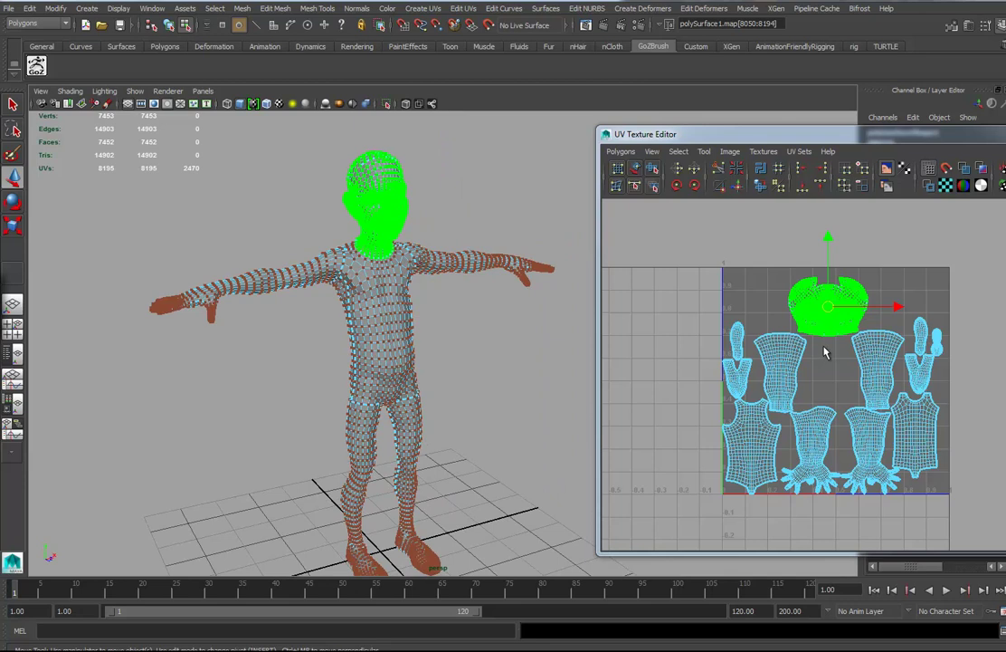
- Scale up the head UV shell and move it into the upper-left corner of the 0–1 UV square
click(13, 225)
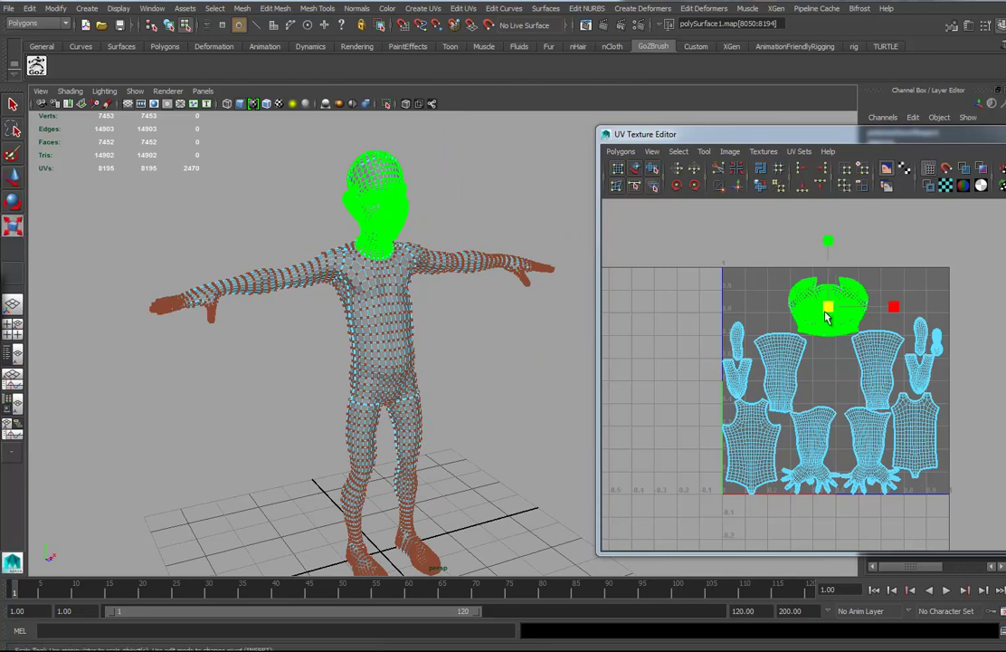
drag(828, 312, 781, 327)
key(w)
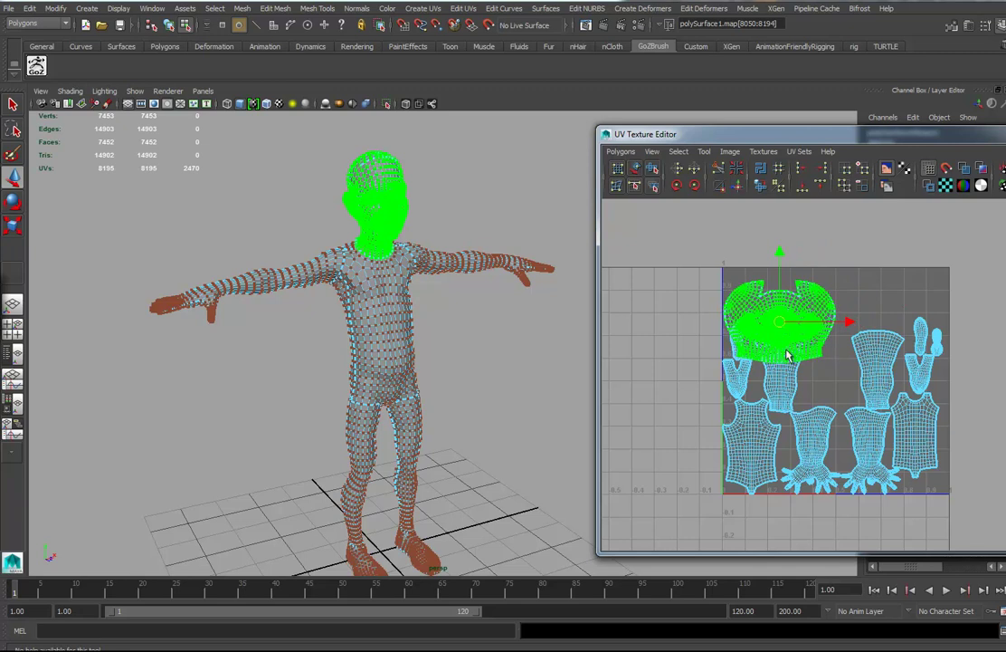
scroll(787, 356, up, 3)
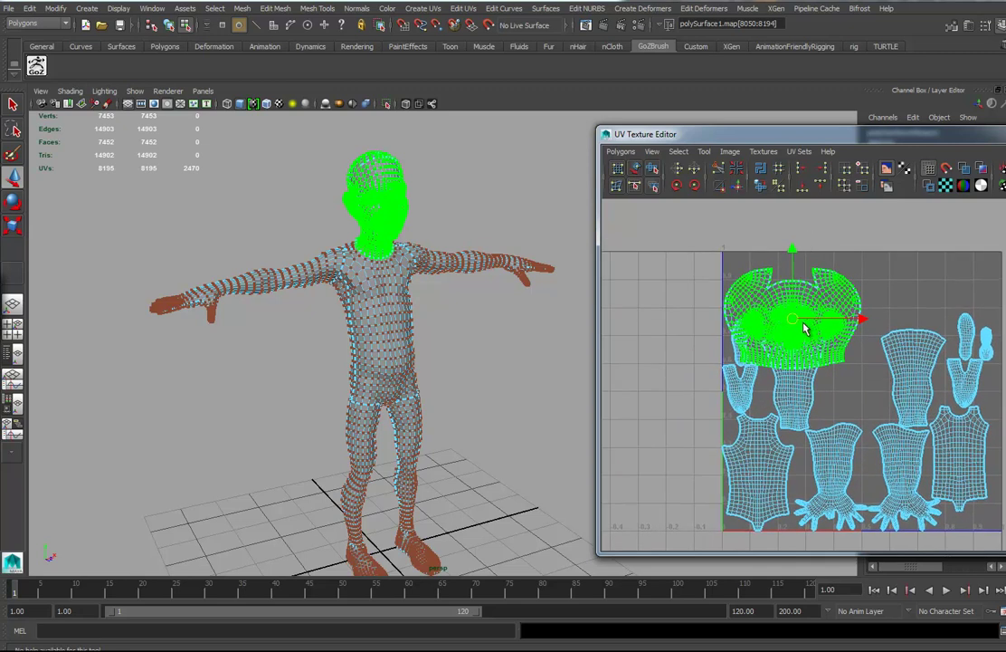
key(r)
drag(793, 322, 789, 322)
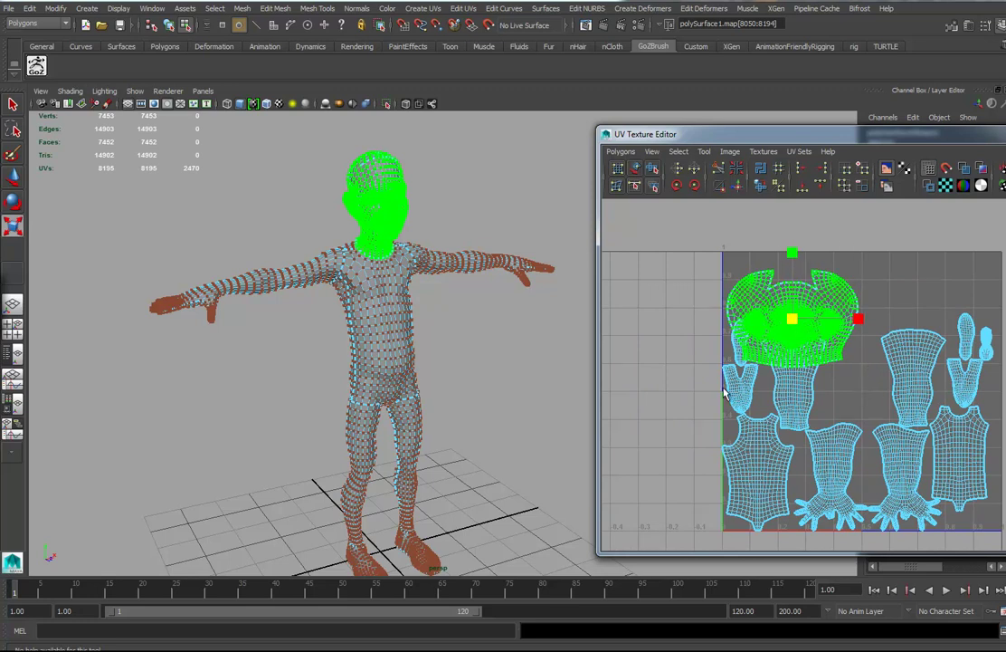
key(w)
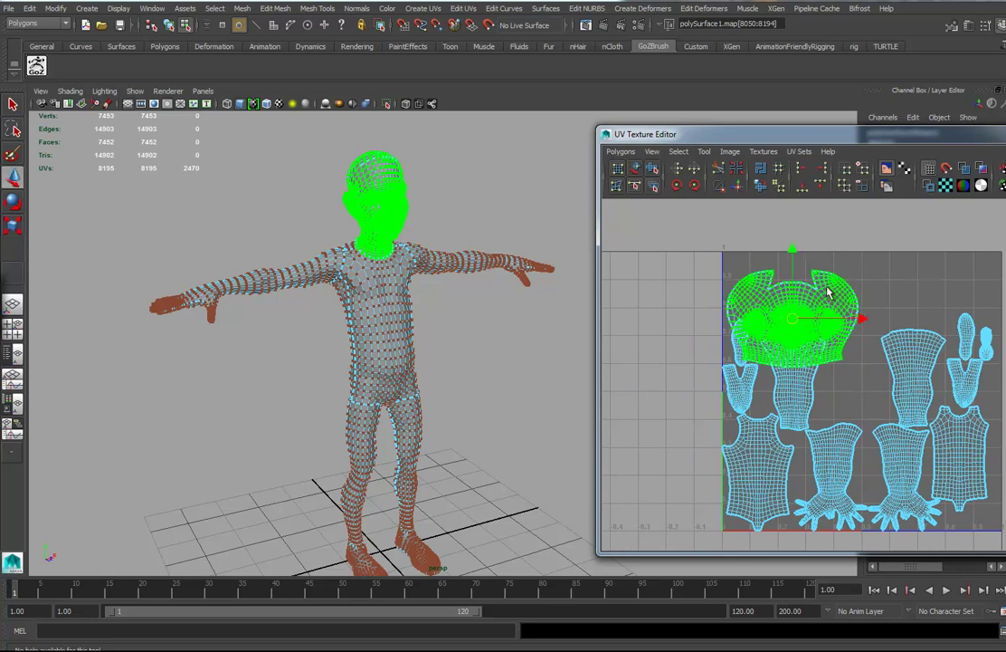
drag(793, 256, 793, 241)
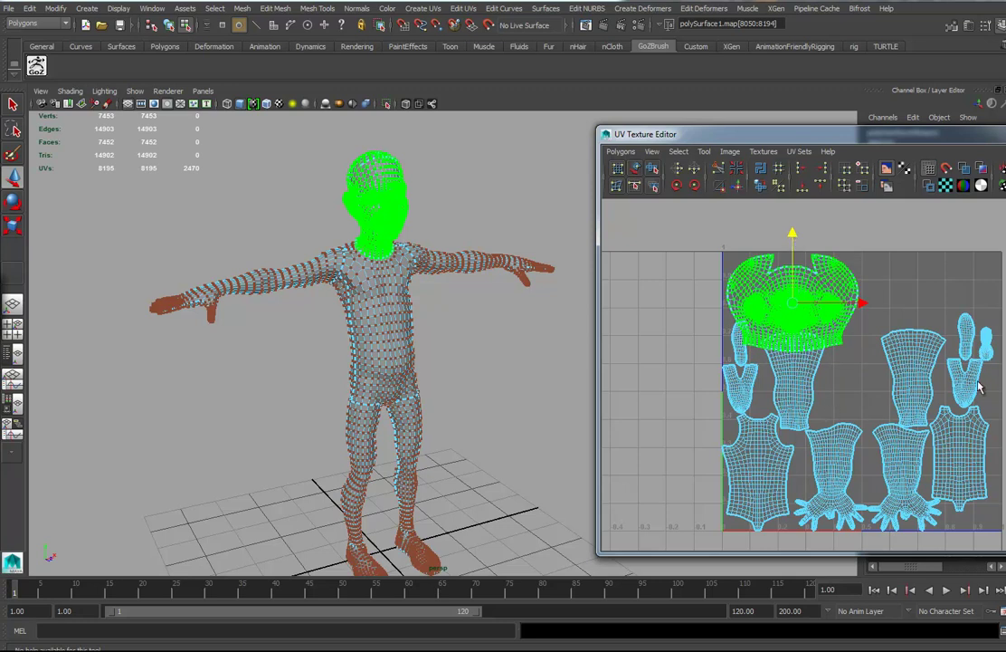
- Select the whole head shell among the parked shells and move it back into the upper part of the 0–1 UV square
scroll(862, 380, up, 2)
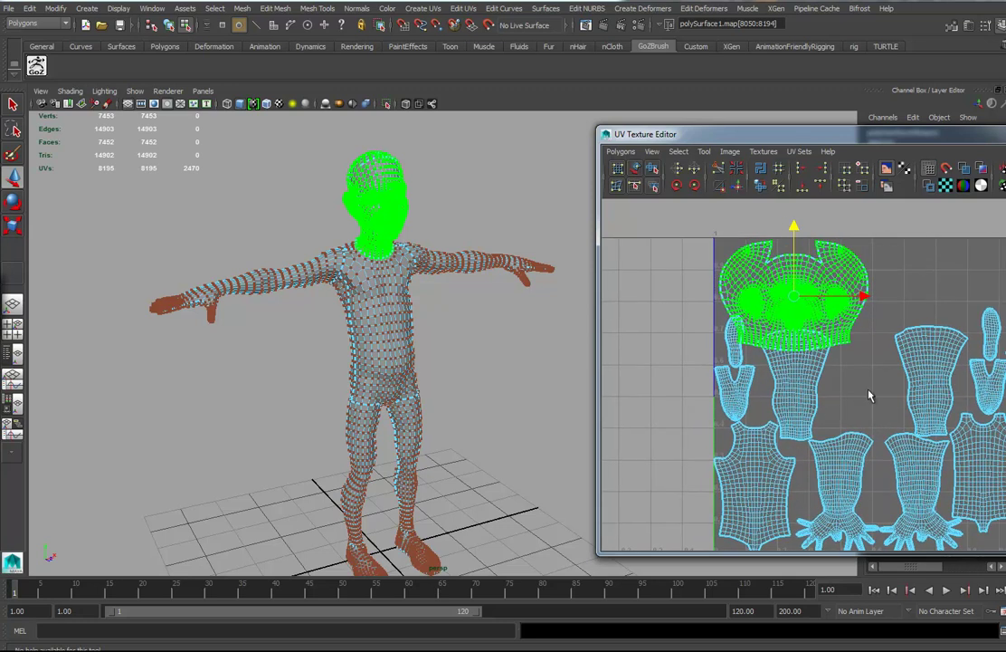
alt+middle_drag(869, 395, 898, 346)
alt+middle_drag(933, 381, 825, 379)
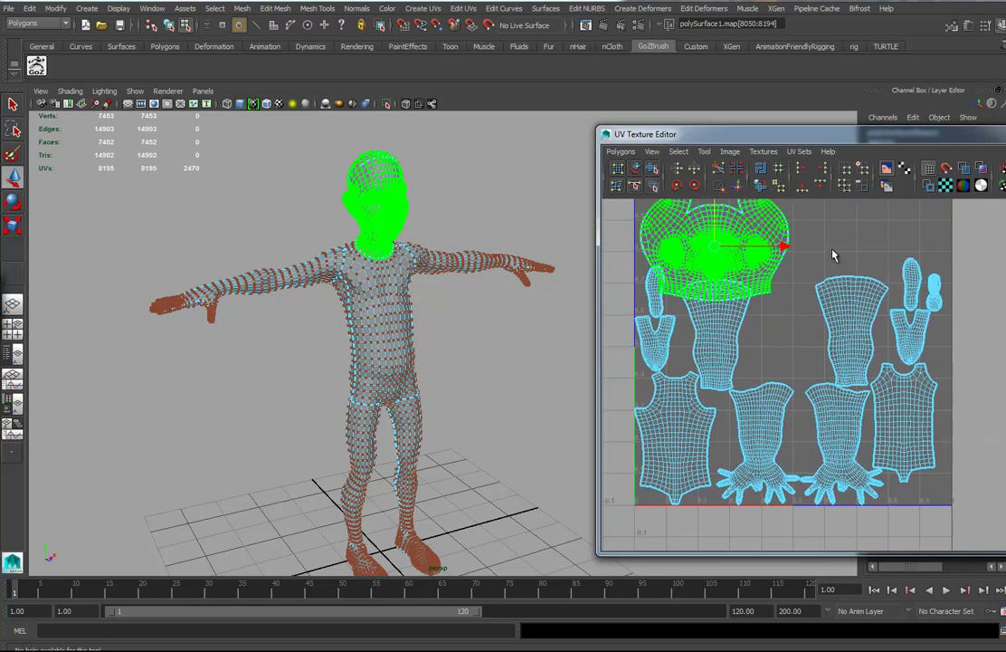
alt+middle_drag(861, 267, 834, 311)
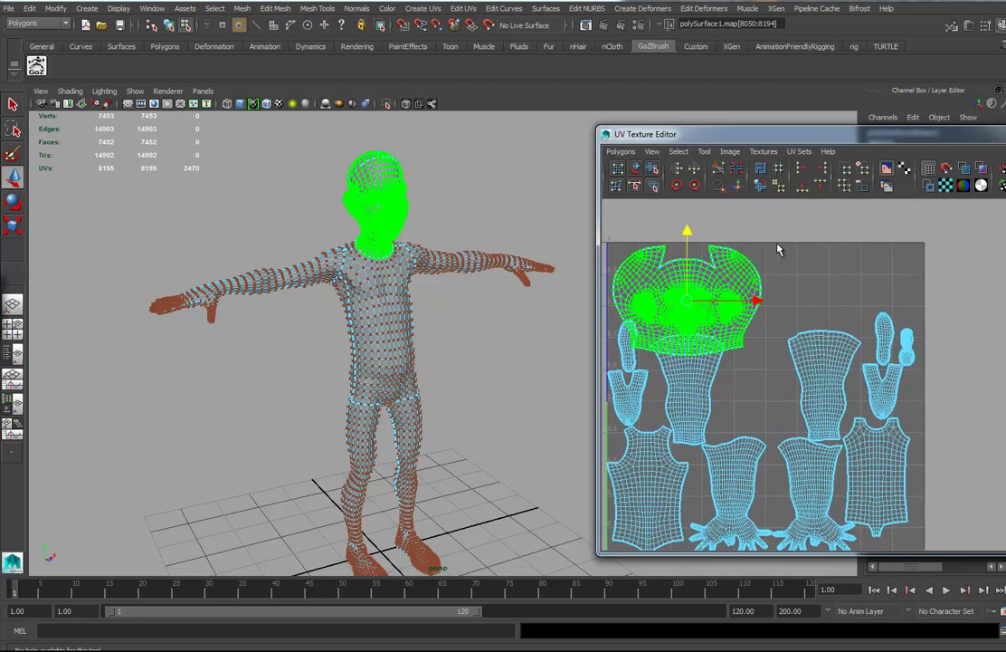
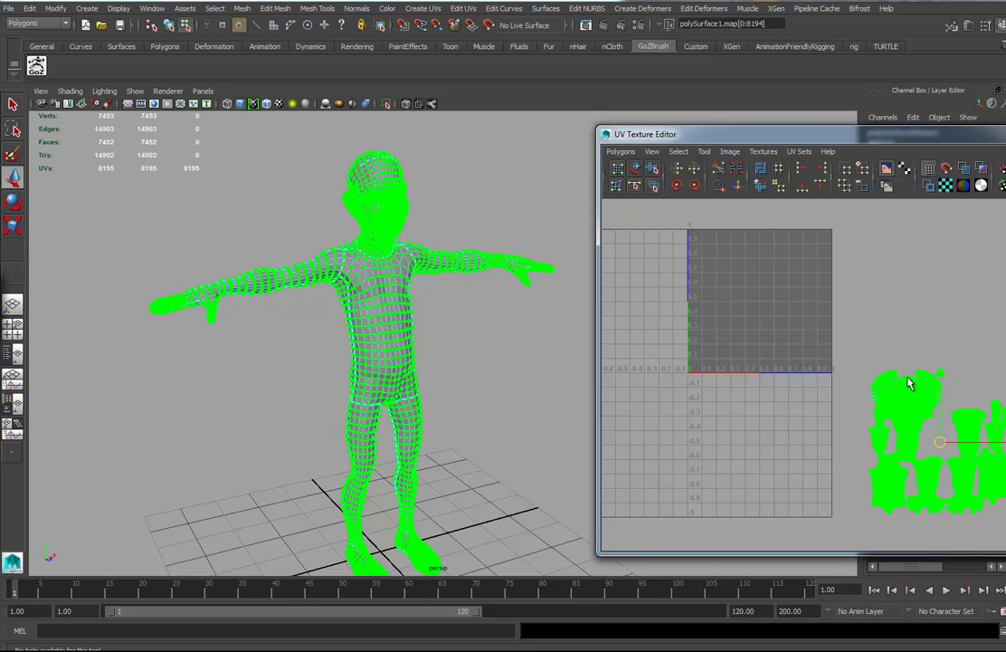
ctrl+right_drag(901, 404, 941, 387)
drag(910, 398, 753, 278)
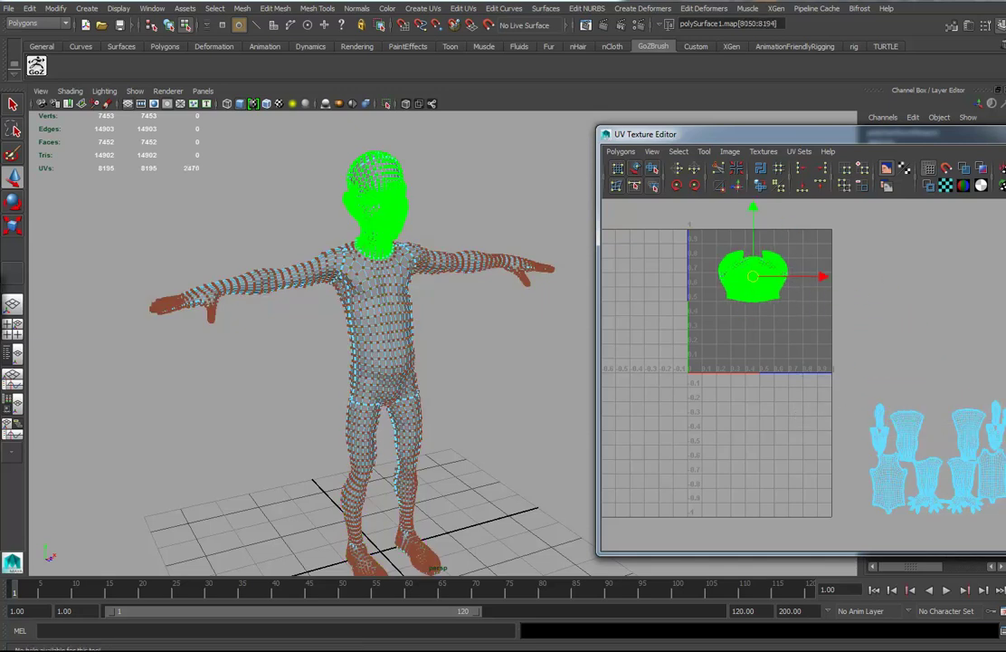
- Select the whole mouth-interior UV shell and move it into the 0–1 UV square below the head shell
click(857, 467)
alt+right_drag(933, 464, 977, 467)
alt+middle_drag(986, 464, 799, 407)
scroll(856, 416, up, 2)
ctrl+right_drag(882, 394, 829, 379)
alt+middle_drag(841, 388, 919, 439)
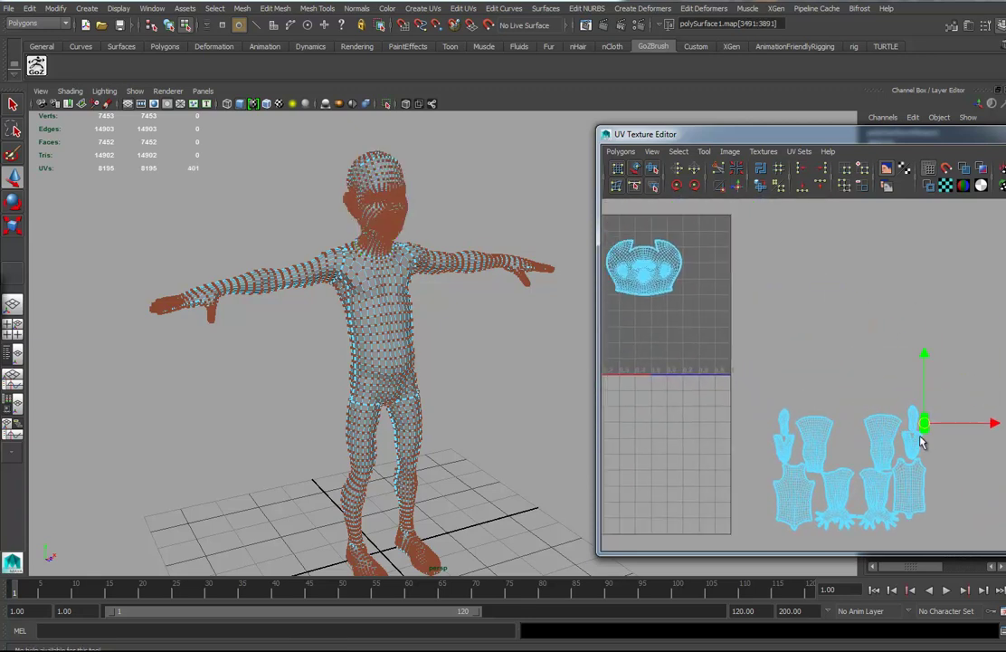
drag(925, 425, 671, 325)
- Try an automatic UV layout with the head and mouth-interior shells selected, and undo it
alt+middle_drag(679, 342, 873, 393)
alt+right_drag(818, 353, 838, 356)
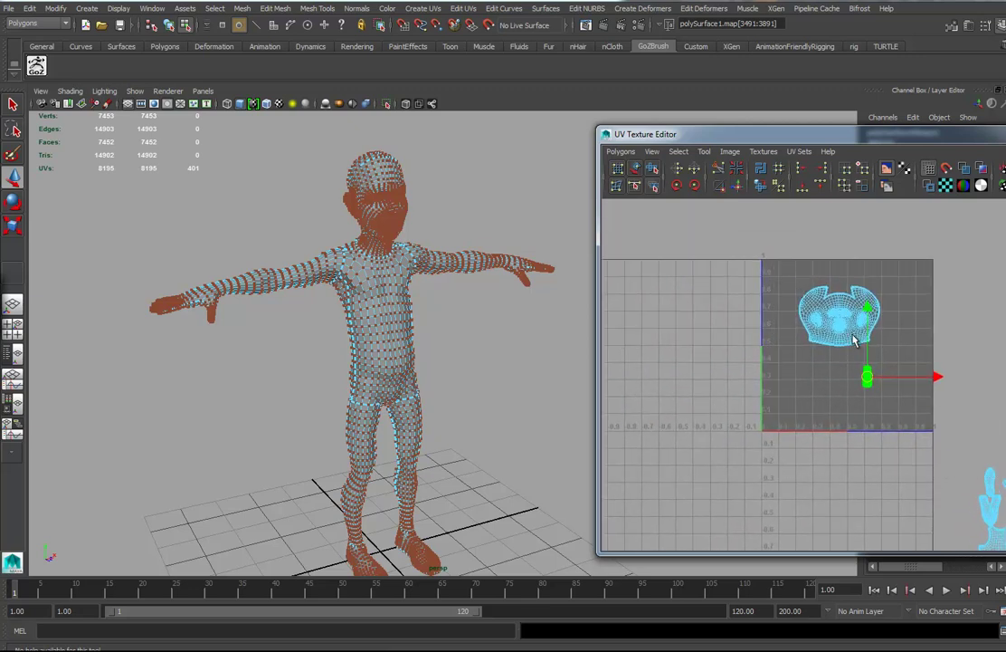
double_click(863, 305)
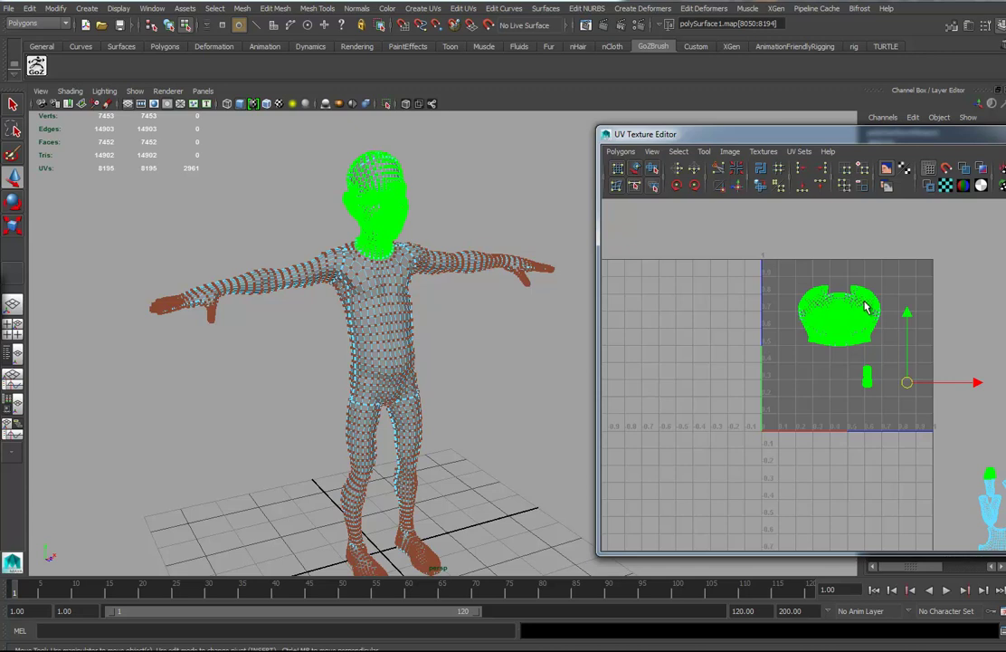
click(760, 171)
key(ctrl+z)
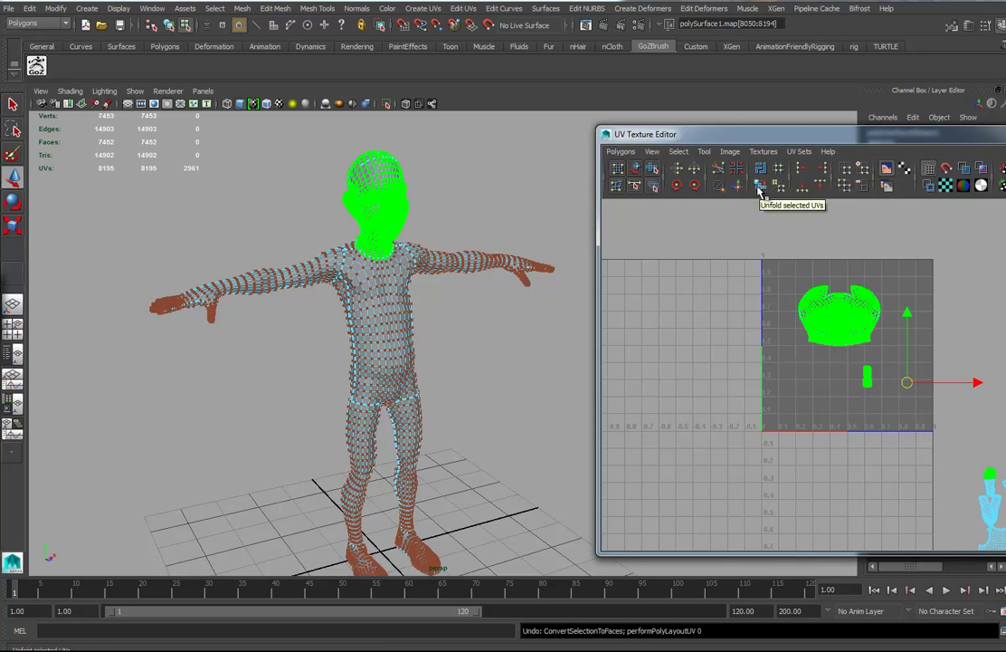
- Rotate the mouth-interior shell by 90 degrees so it lies horizontally, and place it centred directly under the head shell
scroll(812, 404, up, 1)
alt+middle_drag(845, 401, 804, 416)
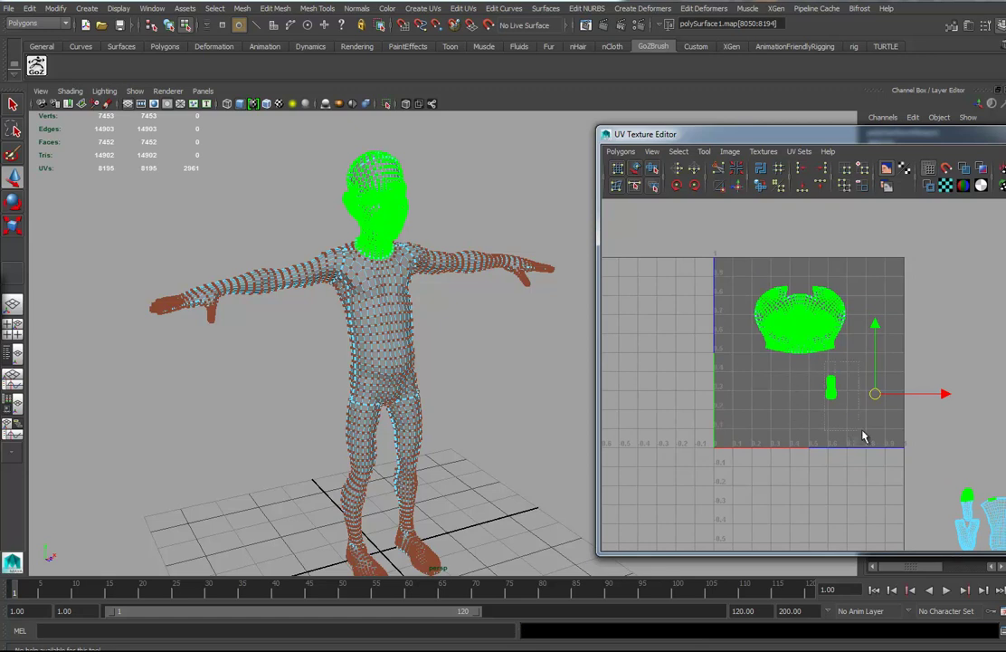
click(841, 387)
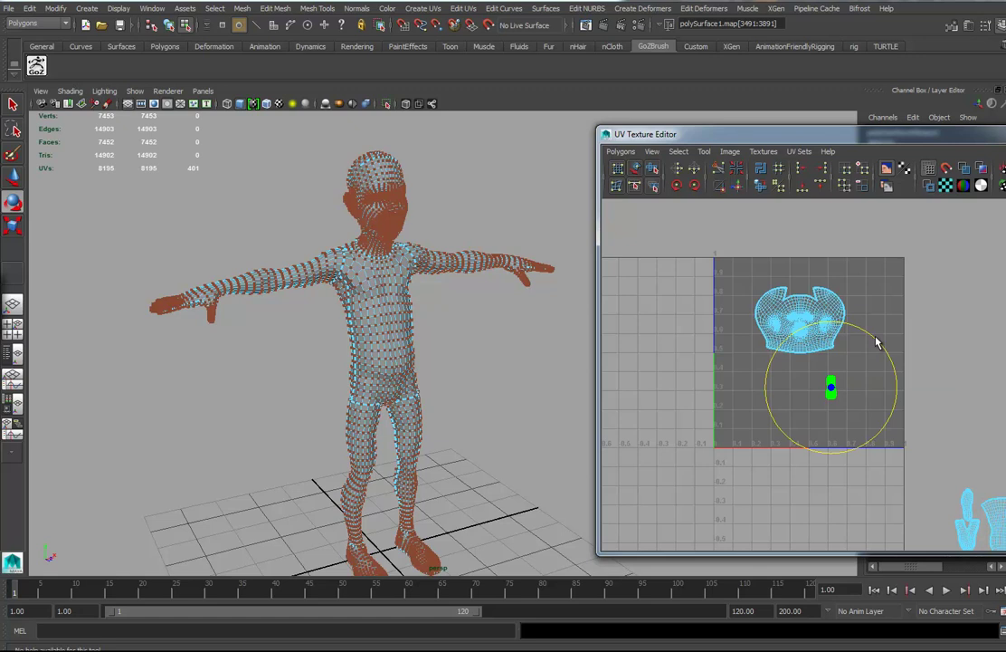
click(677, 185)
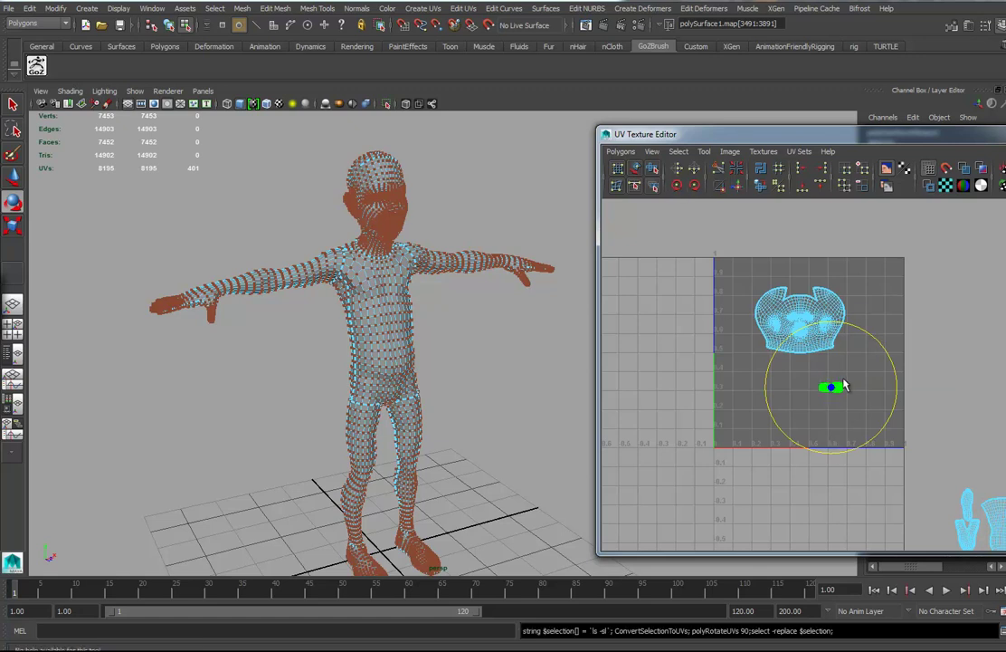
key(w)
drag(843, 397, 800, 367)
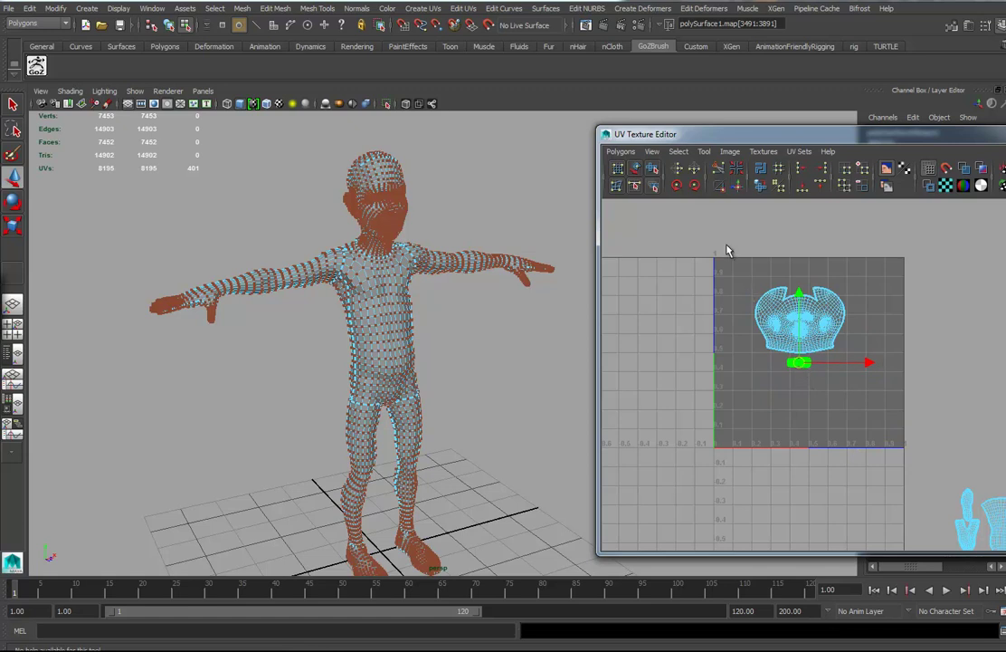
- Select the head and mouth-interior shells together, scale them up proportionally and centre them to fill the 0–1 UV square
shift+click(805, 354)
key(r)
drag(800, 333, 876, 295)
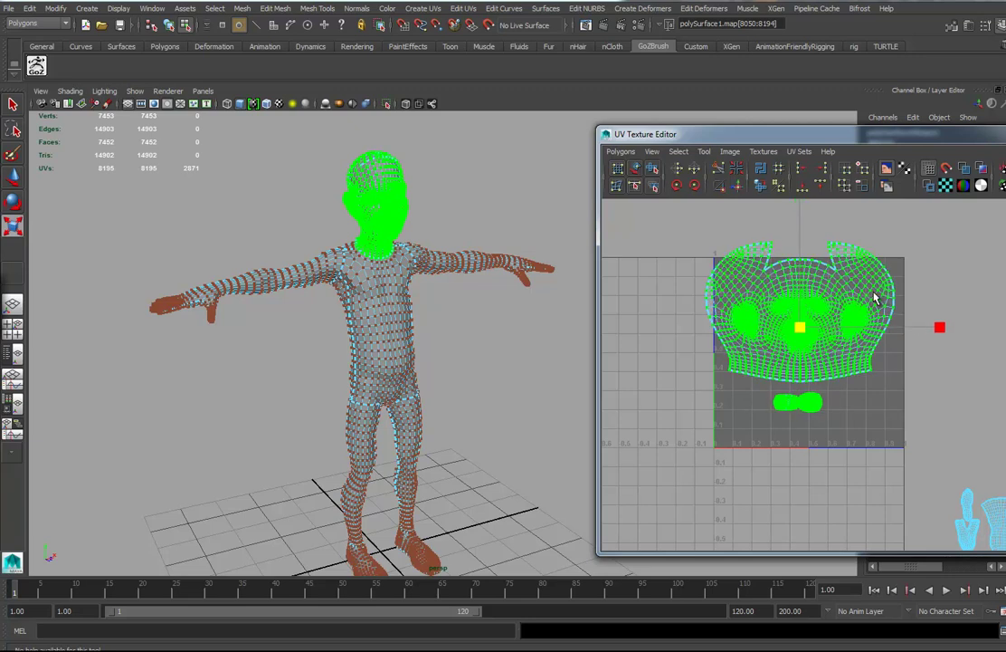
key(w)
drag(802, 335, 810, 352)
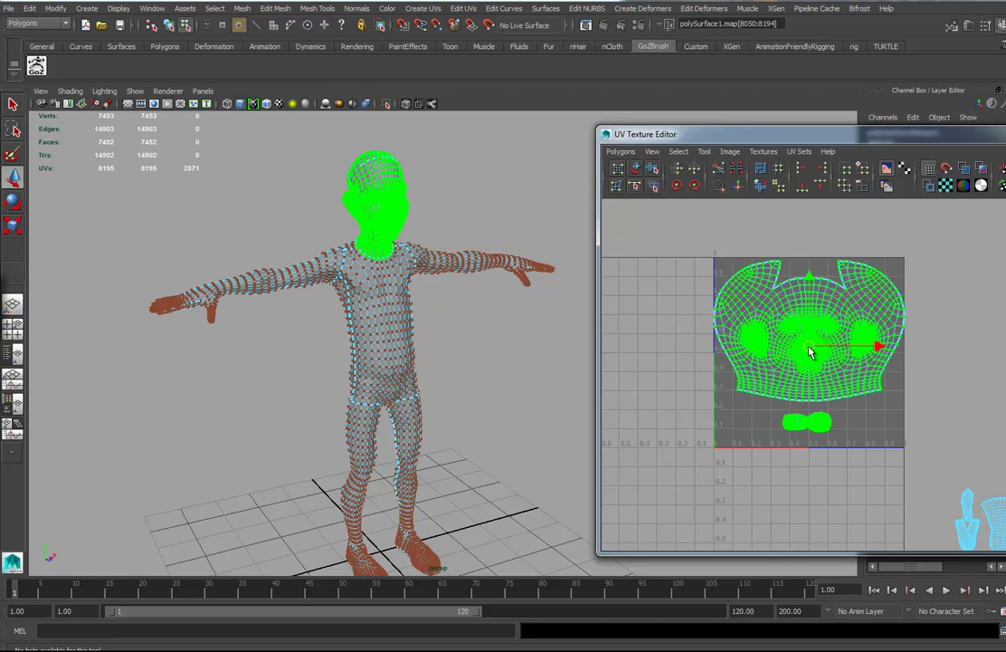
- Scale the head and mouth-interior shells down slightly to leave a small margin inside the UV square's borders
scroll(830, 405, up, 5)
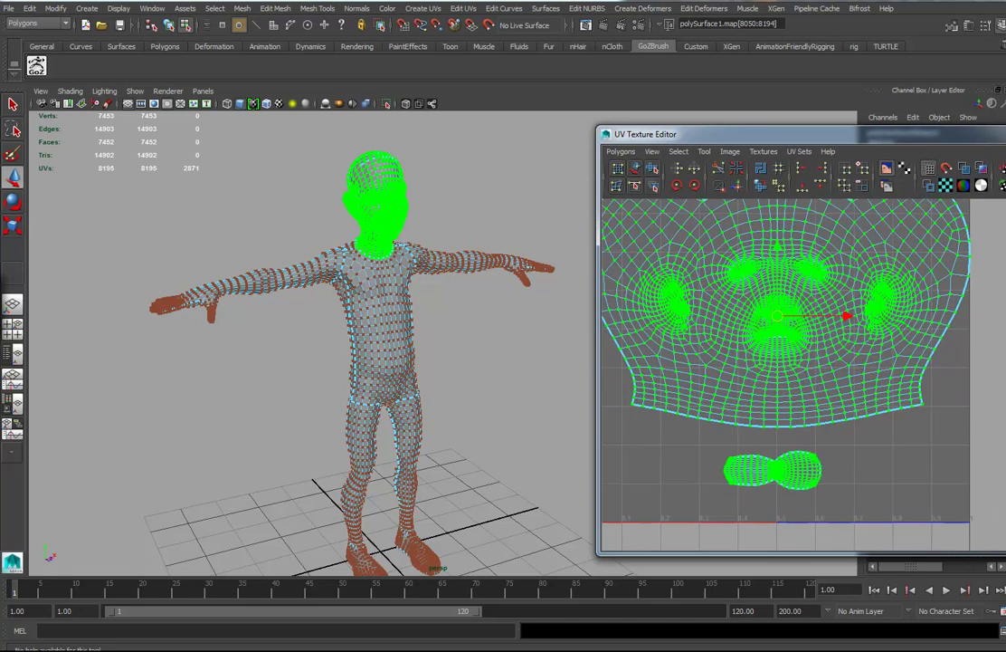
scroll(792, 426, up, 3)
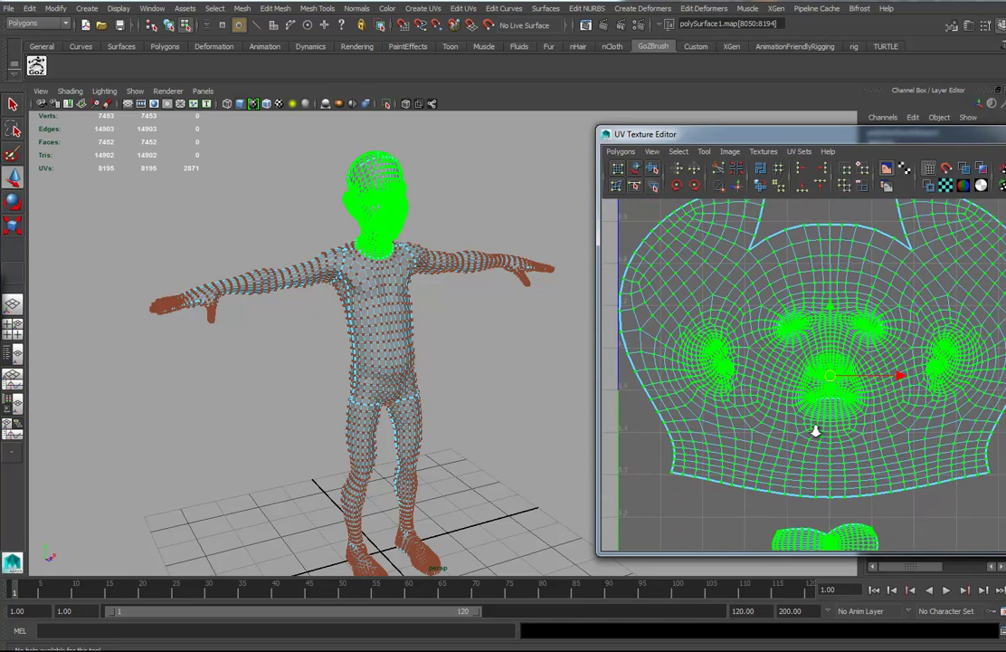
key(r)
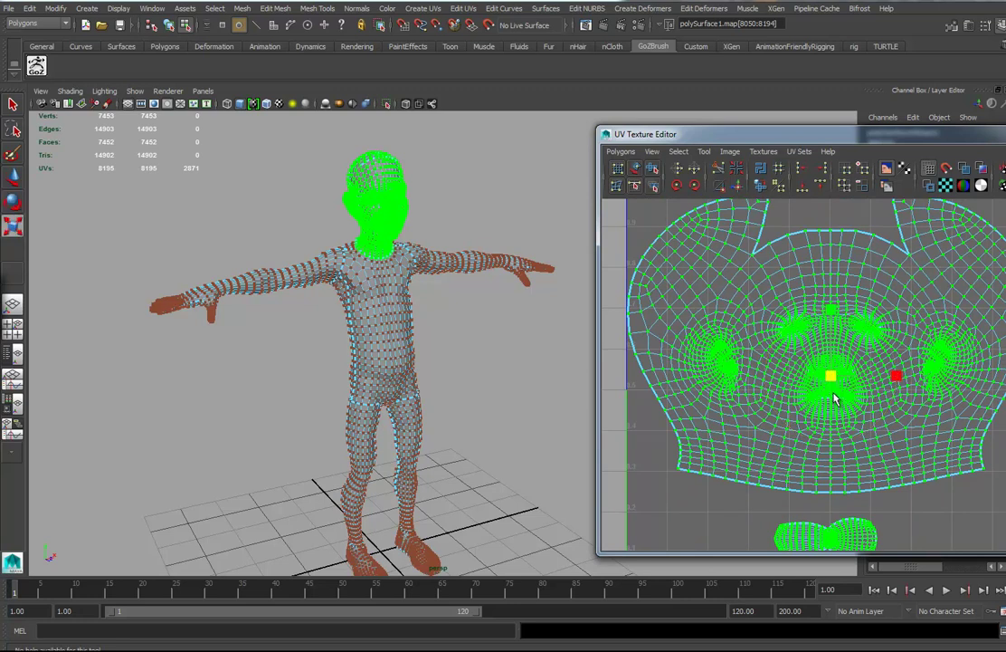
drag(829, 379, 830, 383)
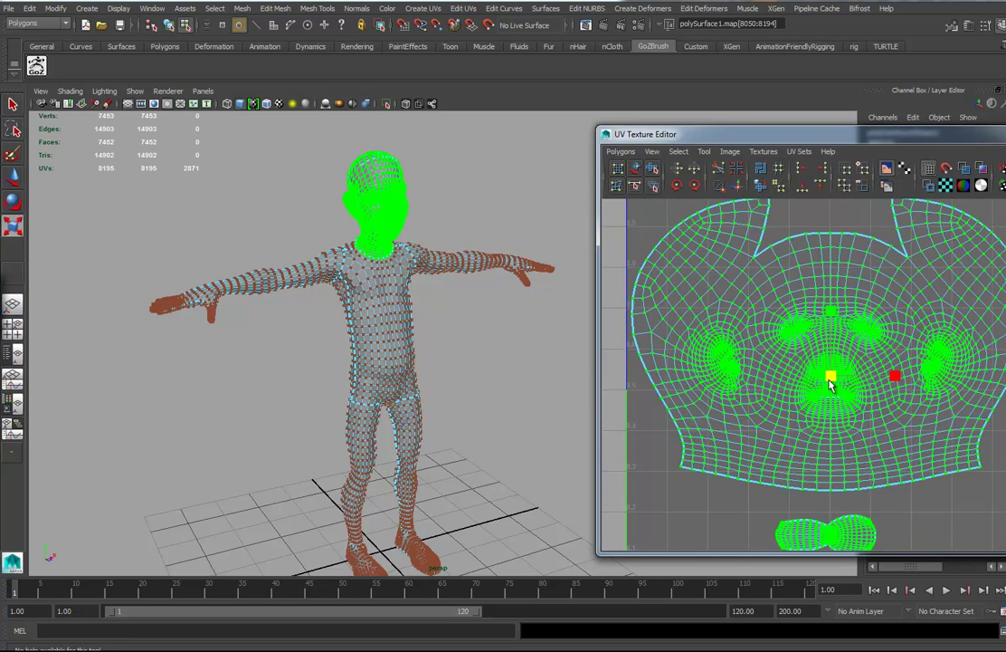
scroll(900, 504, down, 5)
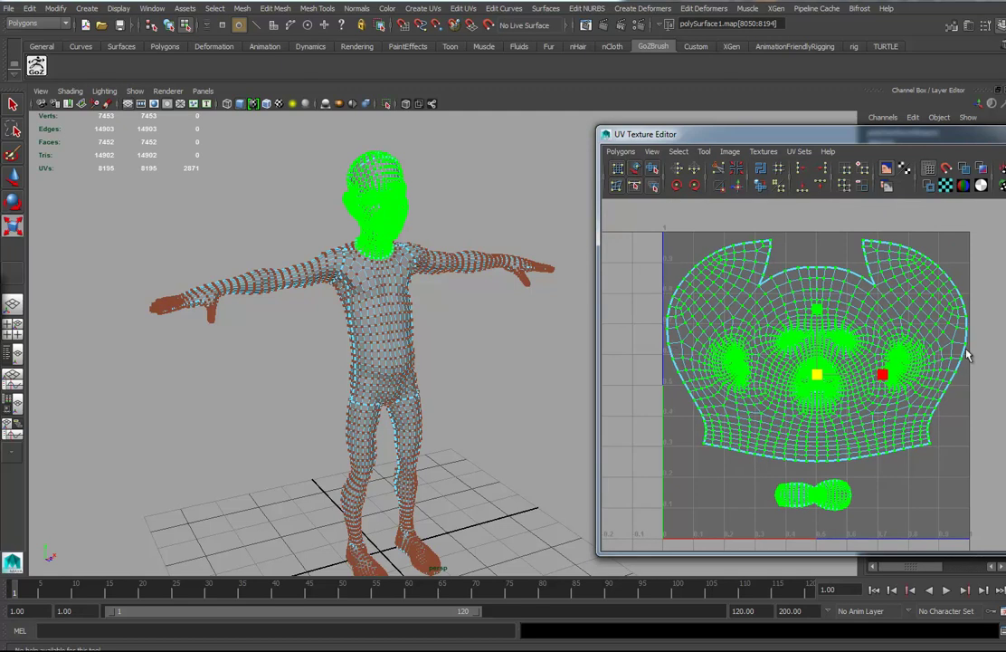
scroll(815, 380, down, 4)
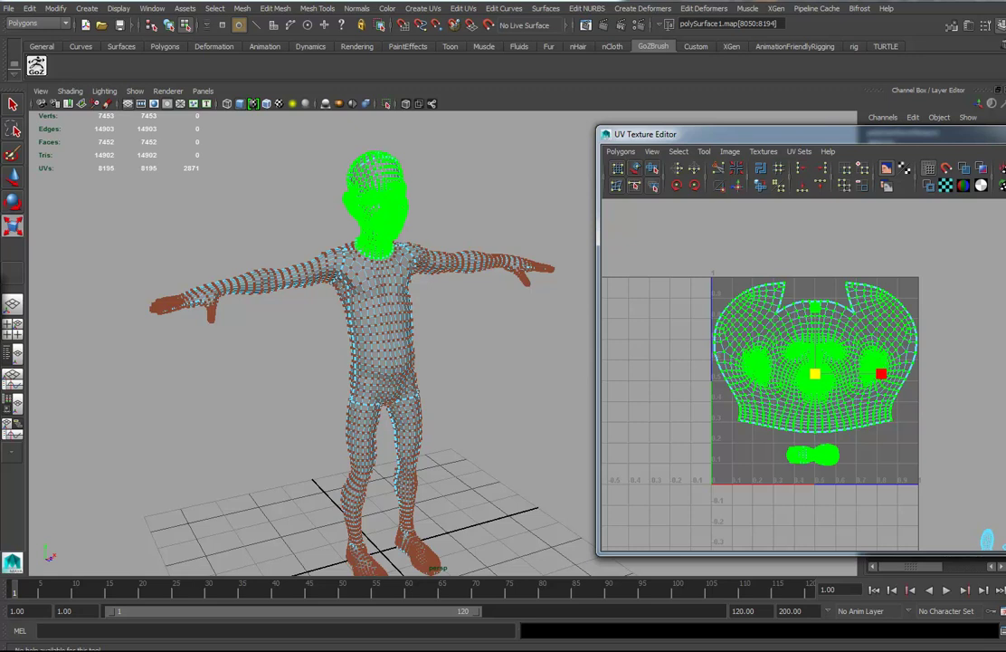
- Move the head and mouth-interior shells into the neighbouring UV tile with Transform Components, setting Translate U to 1
scroll(783, 326, down, 3)
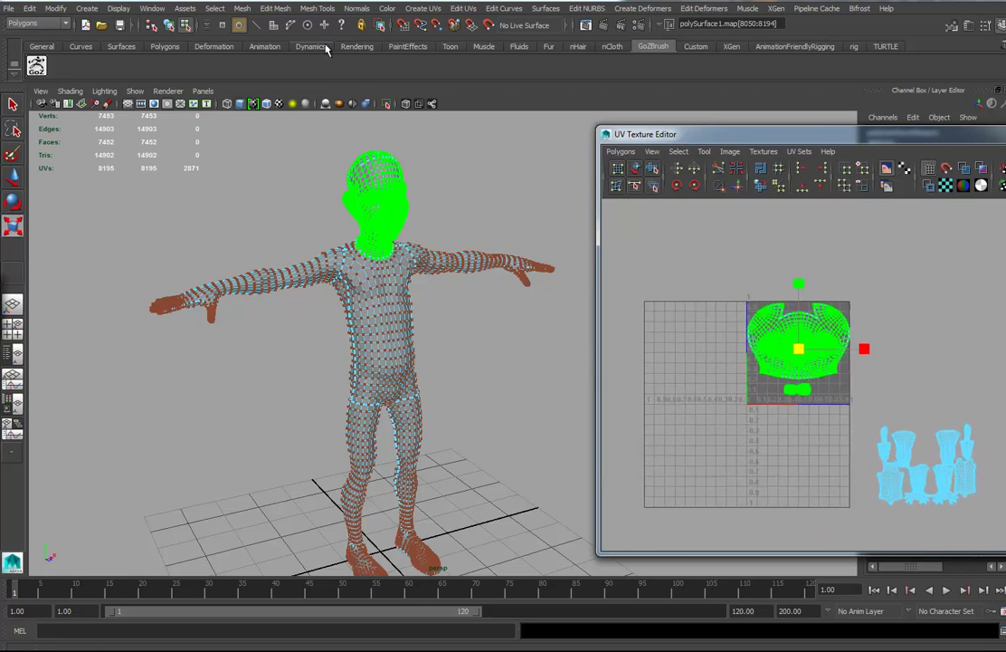
click(308, 9)
mouse_move(284, 11)
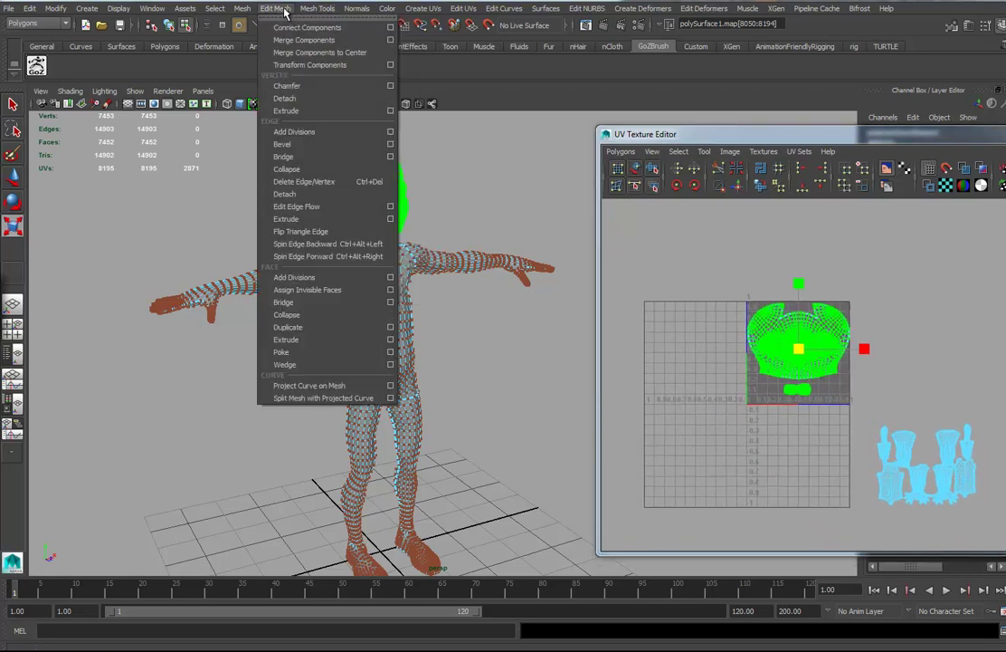
click(289, 64)
drag(847, 136, 453, 139)
drag(470, 356, 577, 354)
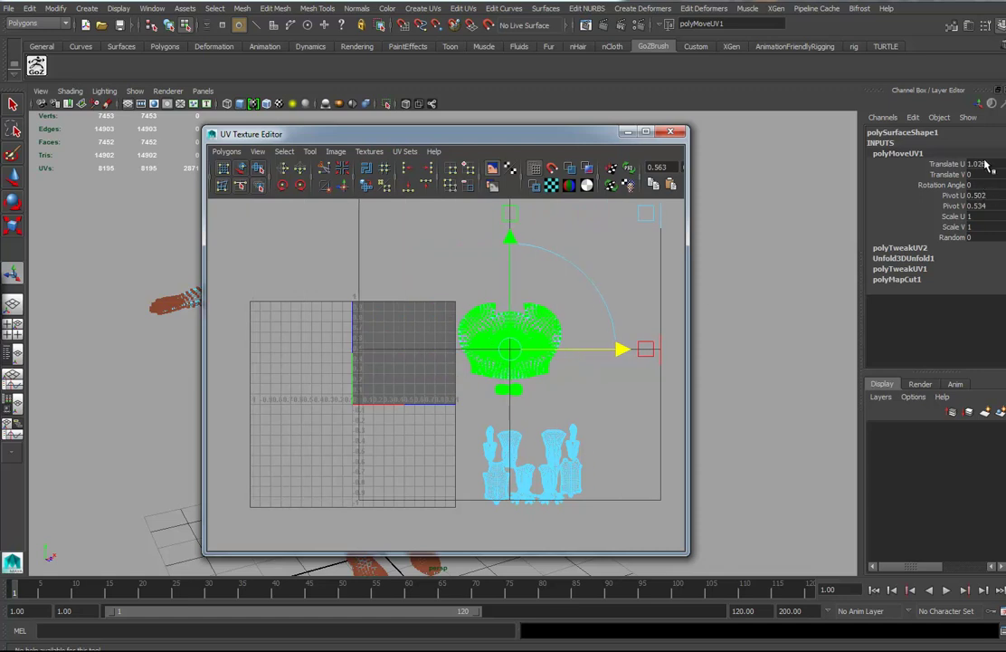
double_click(984, 164)
text(1)
key(Return)
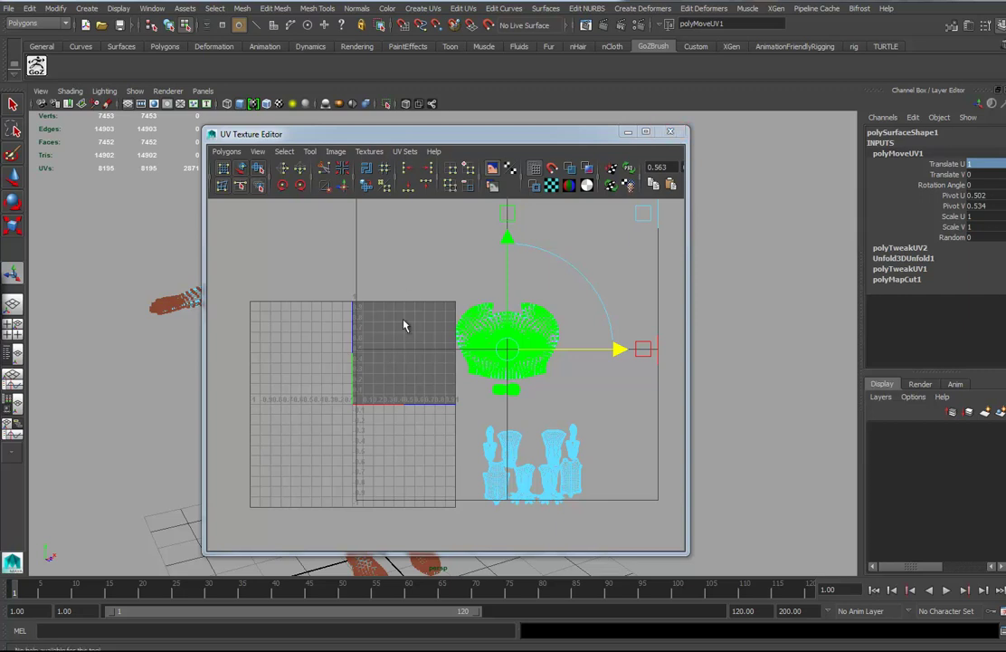
- Select both complete torso shells and move them together from below the head shell into the 0–1 UV square
click(670, 135)
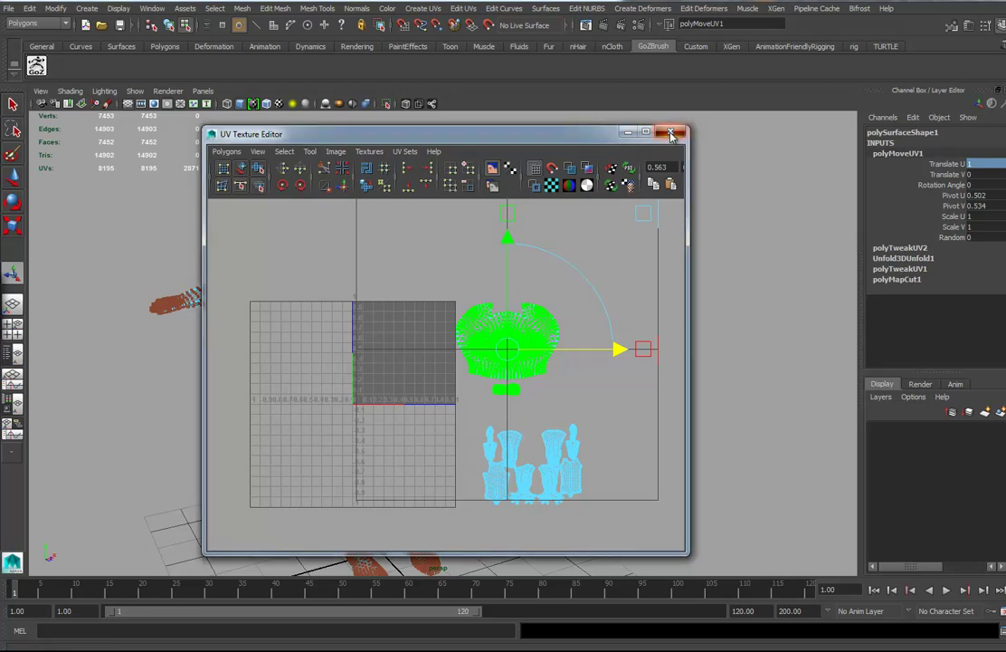
drag(595, 137, 686, 133)
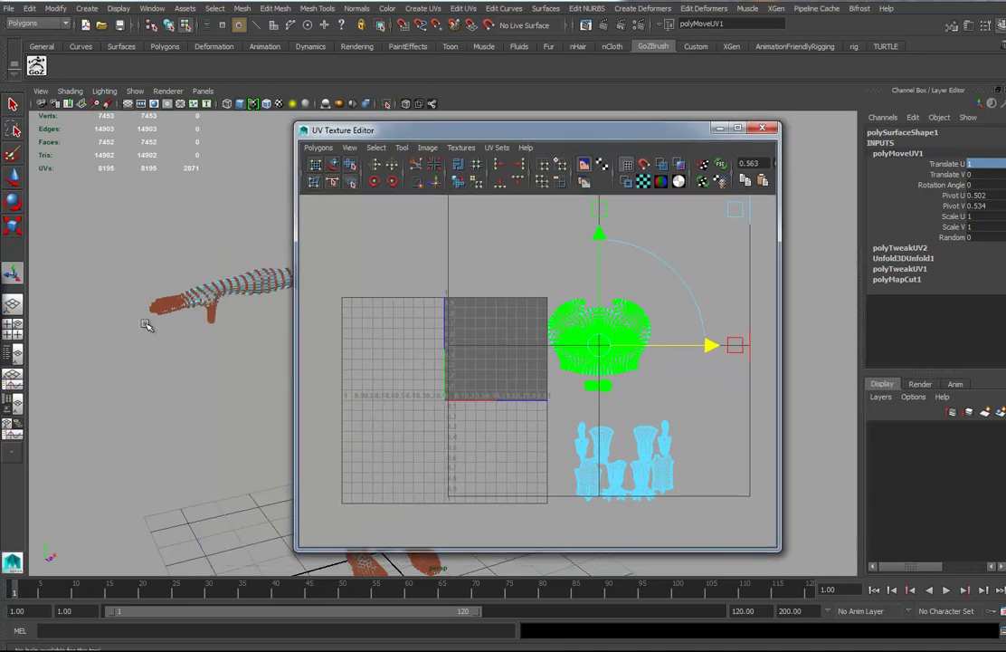
alt+middle_drag(593, 479, 517, 374)
alt+right_drag(517, 374, 541, 354)
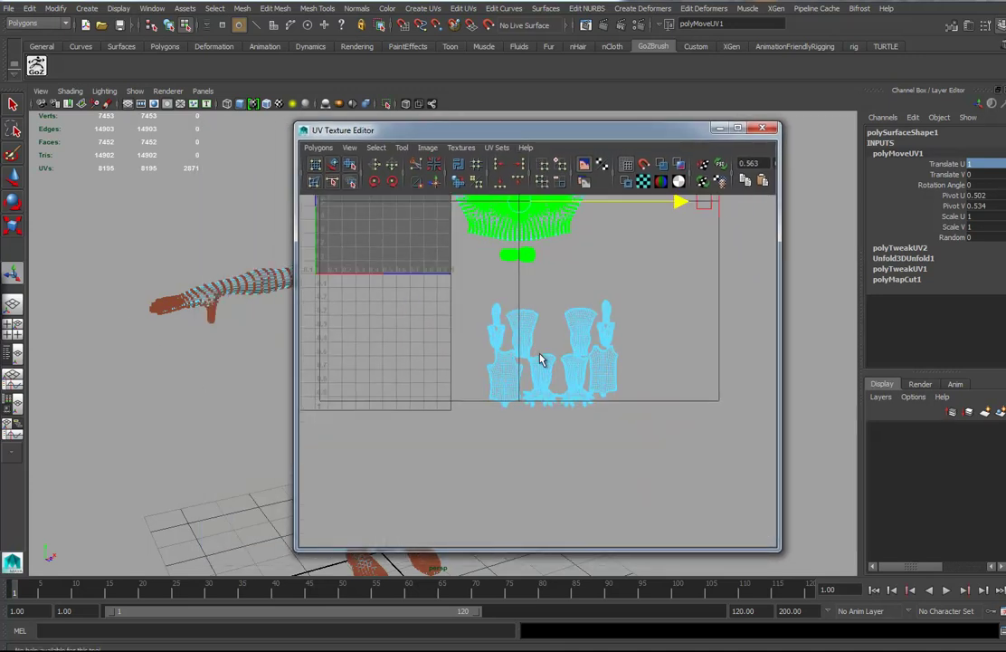
scroll(540, 359, up, 5)
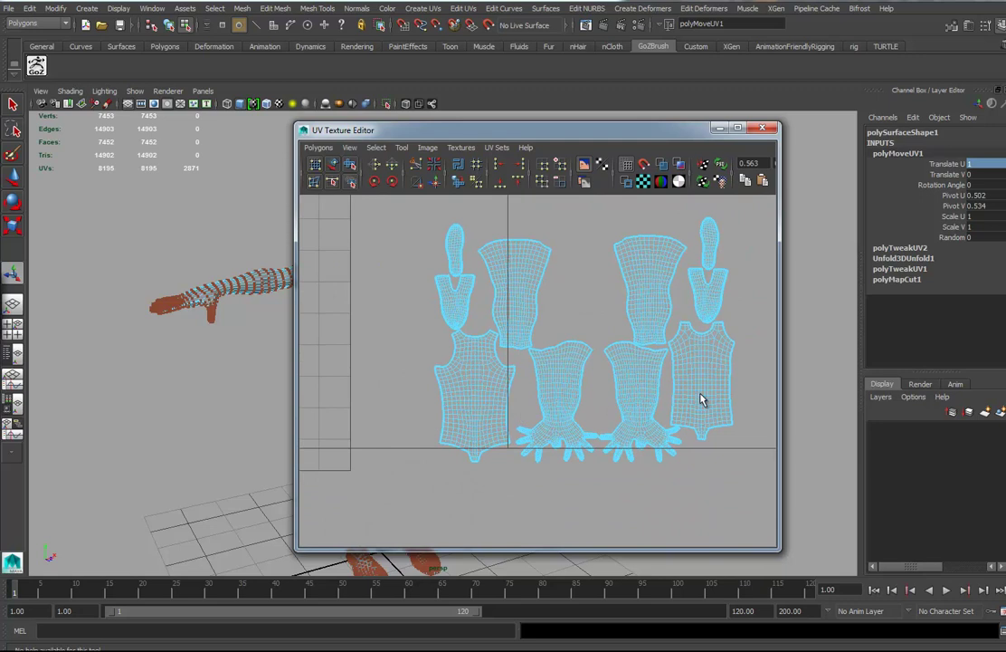
key(w)
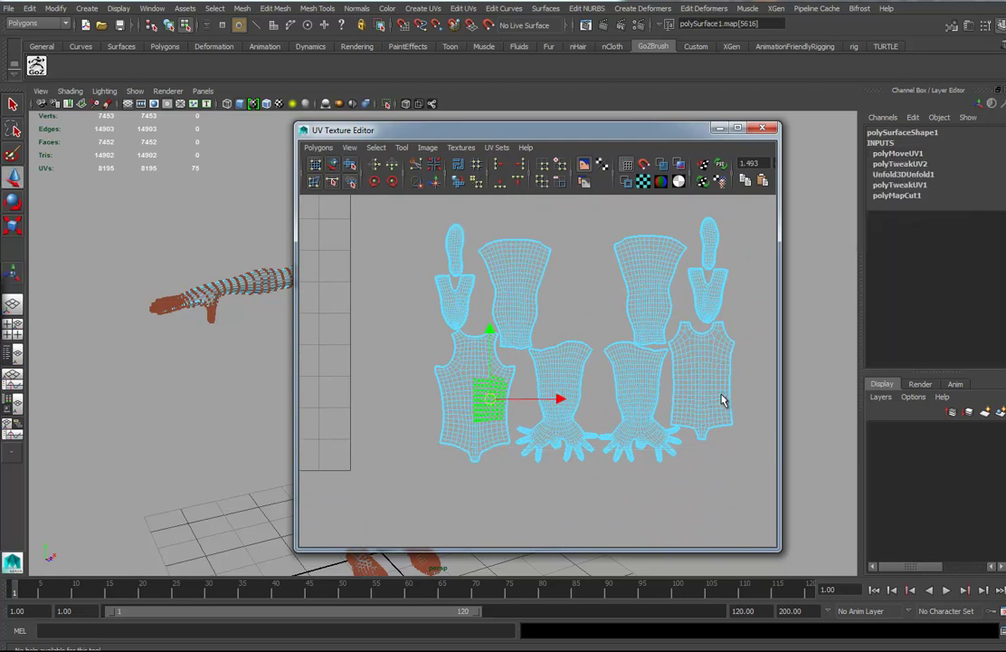
shift+drag(697, 367, 718, 393)
ctrl+right_drag(717, 391, 753, 373)
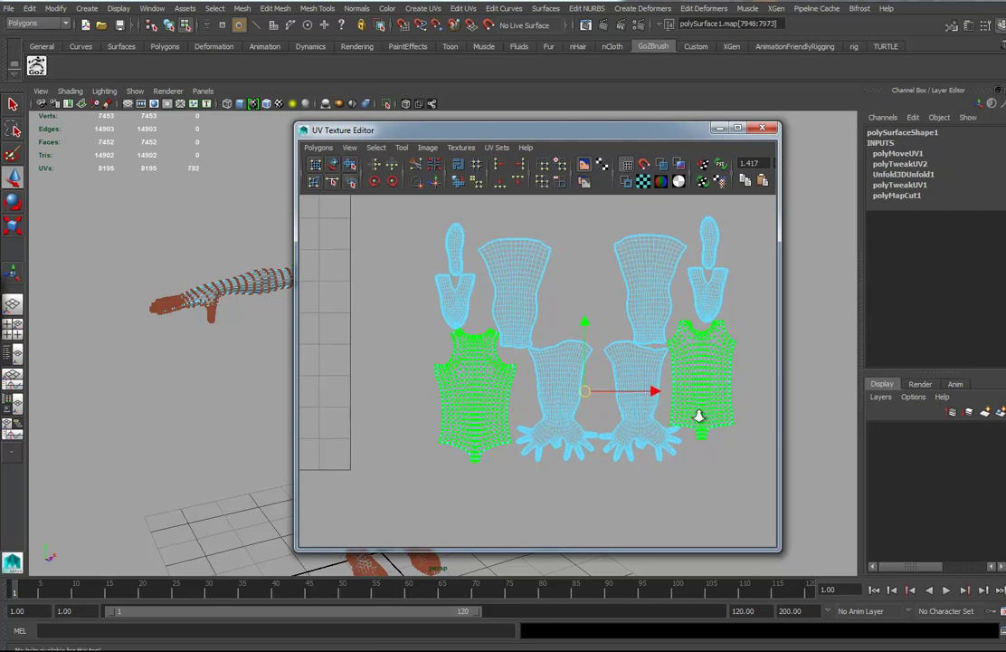
alt+right_drag(695, 407, 502, 407)
alt+middle_drag(502, 408, 632, 430)
drag(705, 413, 514, 247)
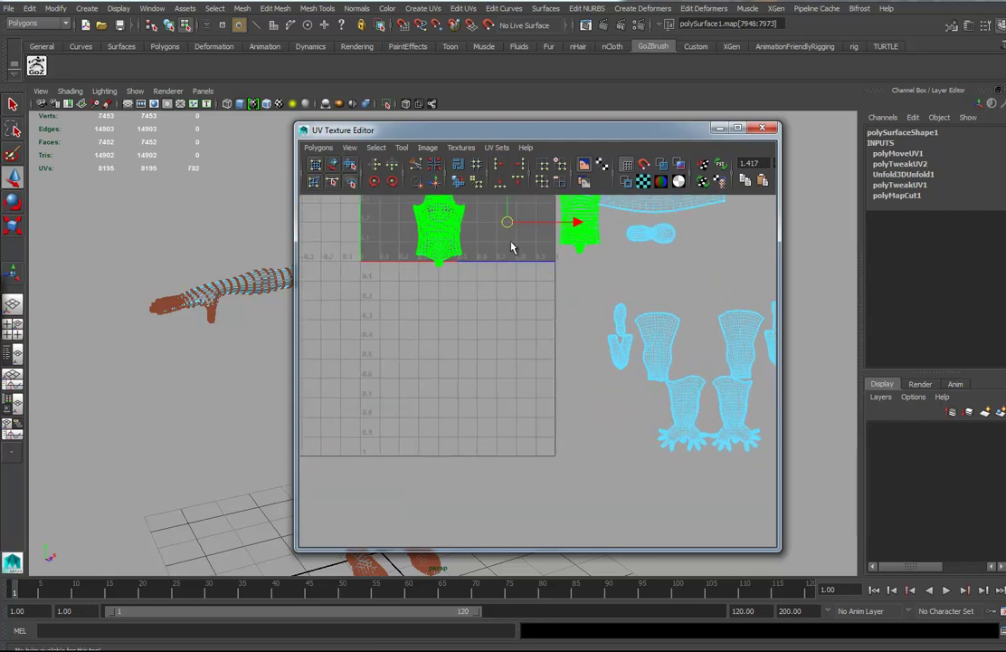
alt+middle_drag(532, 321, 563, 472)
drag(540, 381, 469, 331)
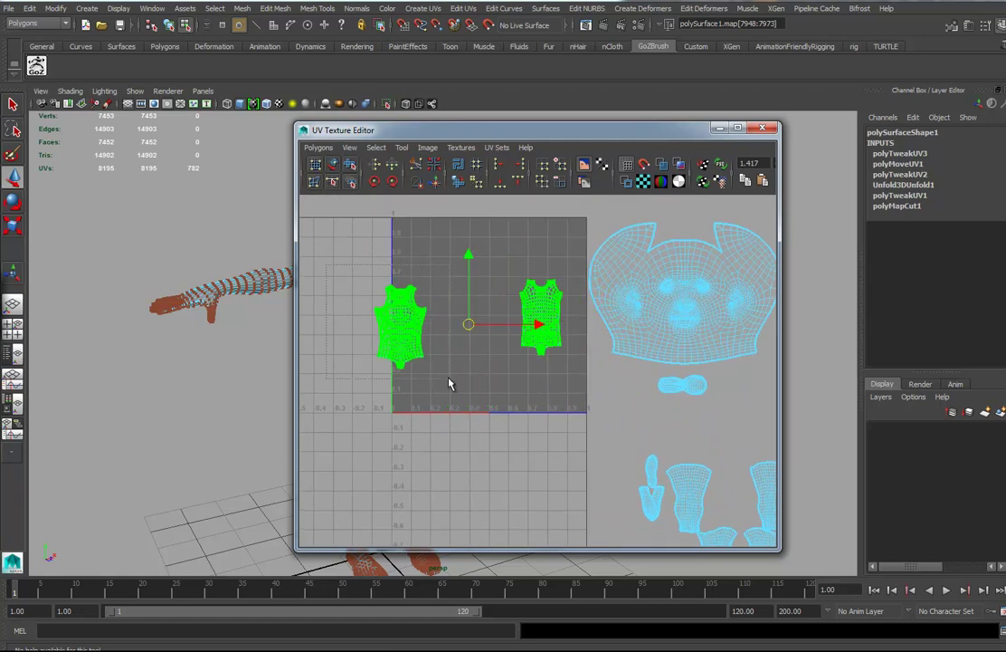
- Place the wider torso shell beside the narrower one inside the UV square and delete the mesh's construction history
click(407, 332)
drag(401, 332, 489, 323)
right_drag(233, 276, 276, 260)
click(240, 268)
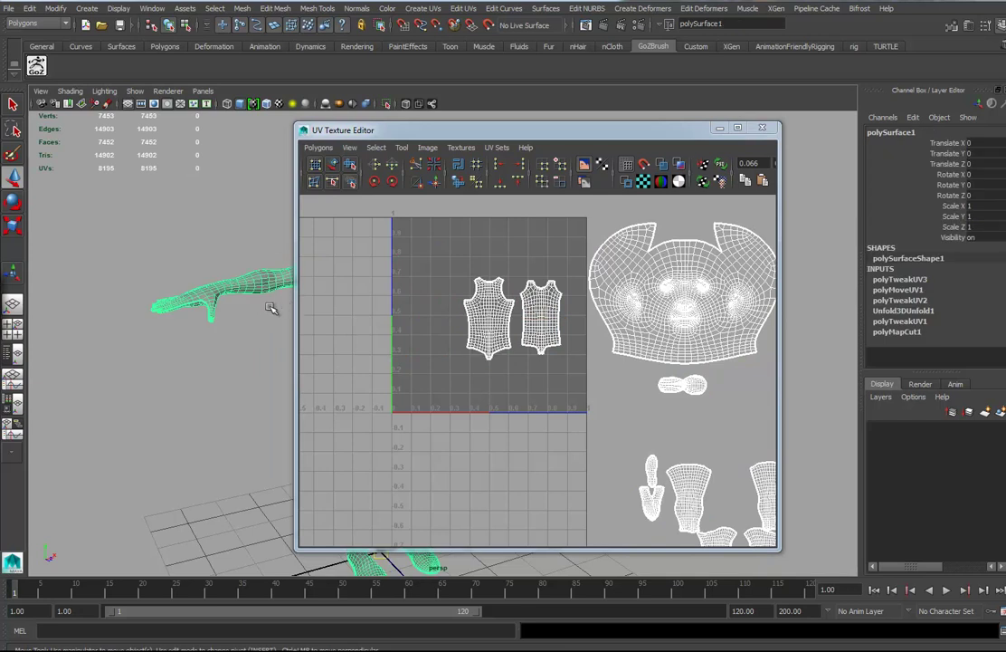
key(alt+shift+d)
- Nudge the wider torso shell slightly closer to the narrower one, leaving a small gap between them
scroll(497, 357, up, 2)
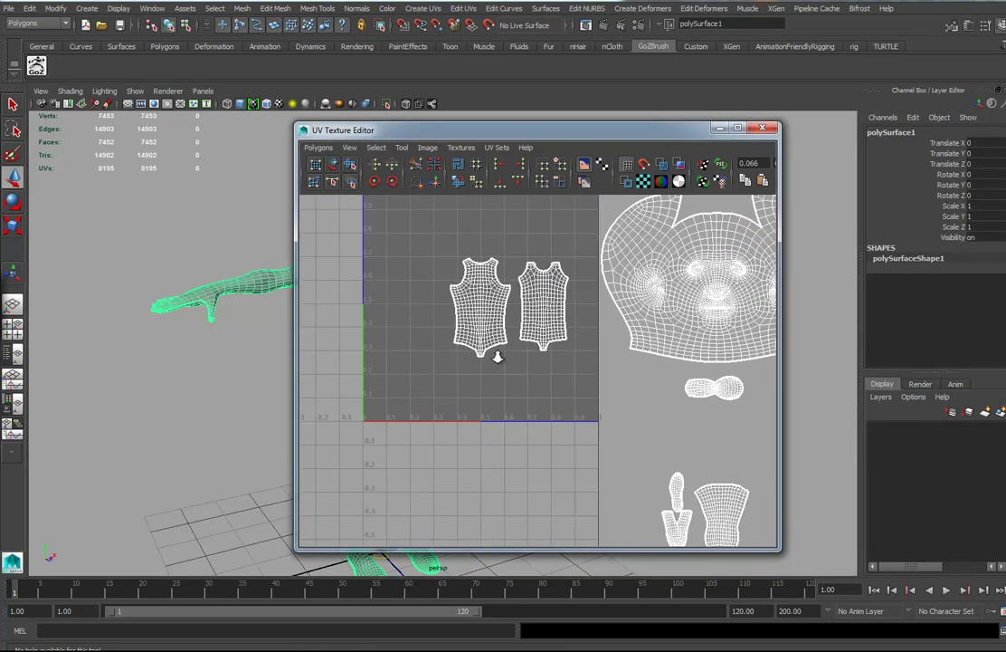
alt+middle_drag(497, 357, 573, 415)
alt+right_drag(573, 415, 824, 420)
right_click(627, 349)
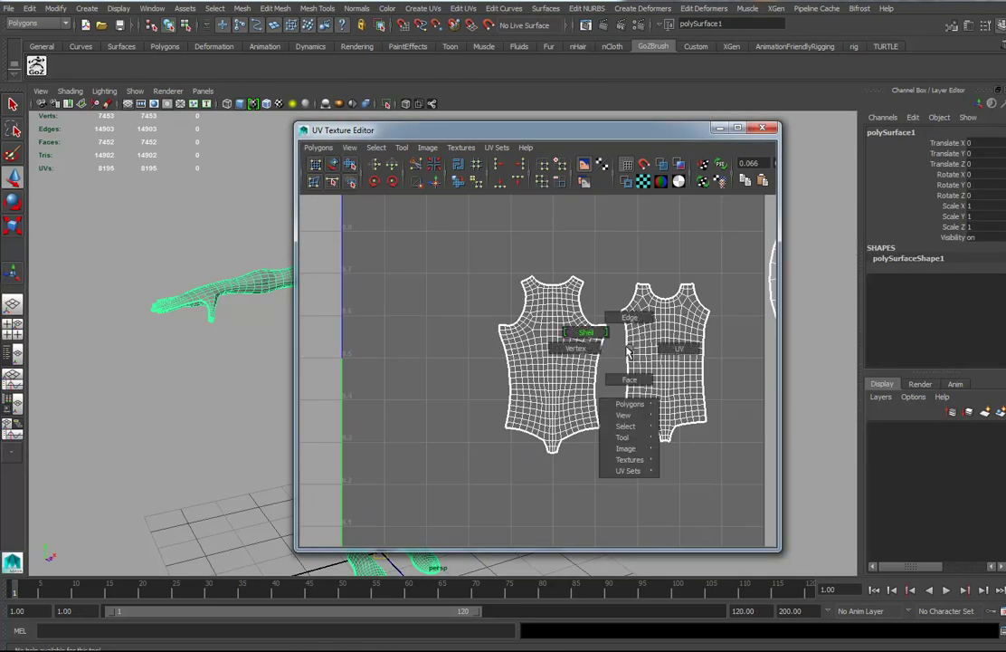
click(679, 348)
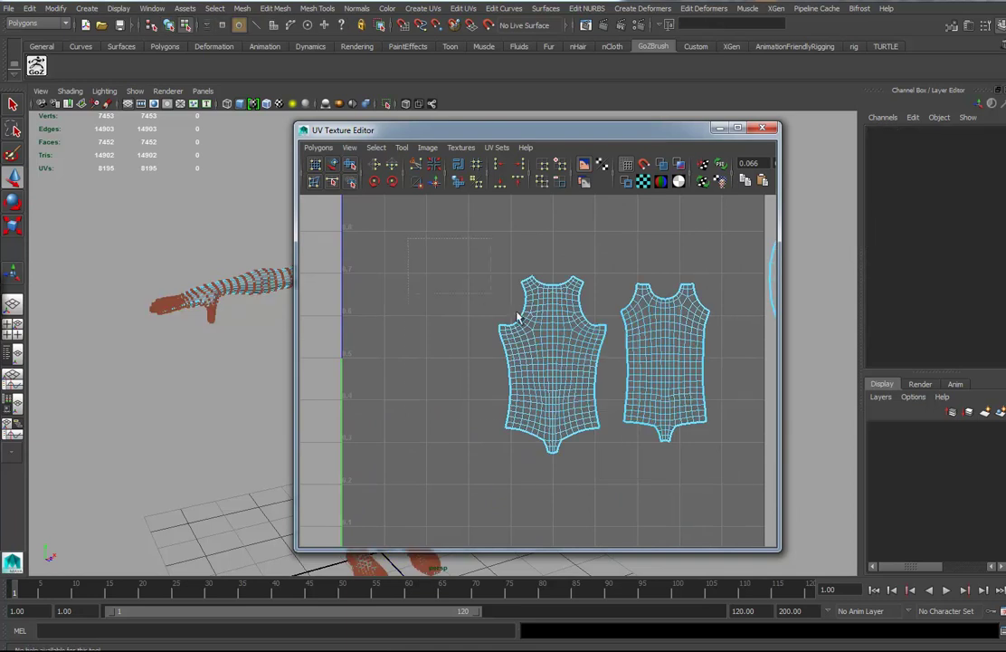
click(570, 398)
drag(553, 369, 563, 367)
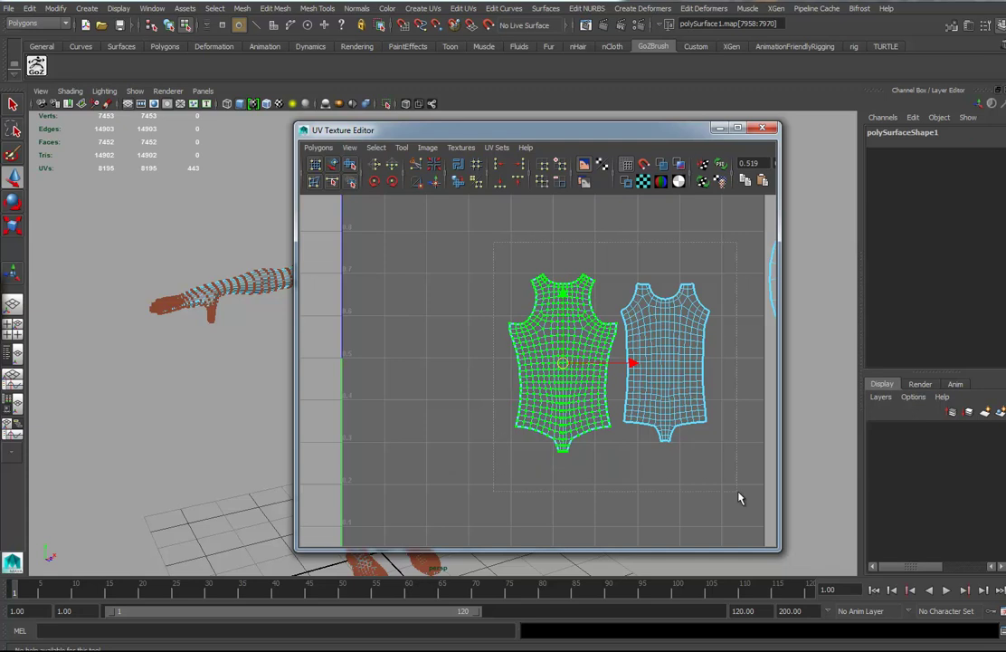
- Select both torso shells, scale them up proportionally and centre them to fill the 0–1 UV square
shift+click(665, 302)
alt+right_drag(675, 398, 586, 436)
alt+right_drag(674, 422, 608, 377)
alt+middle_drag(607, 378, 592, 375)
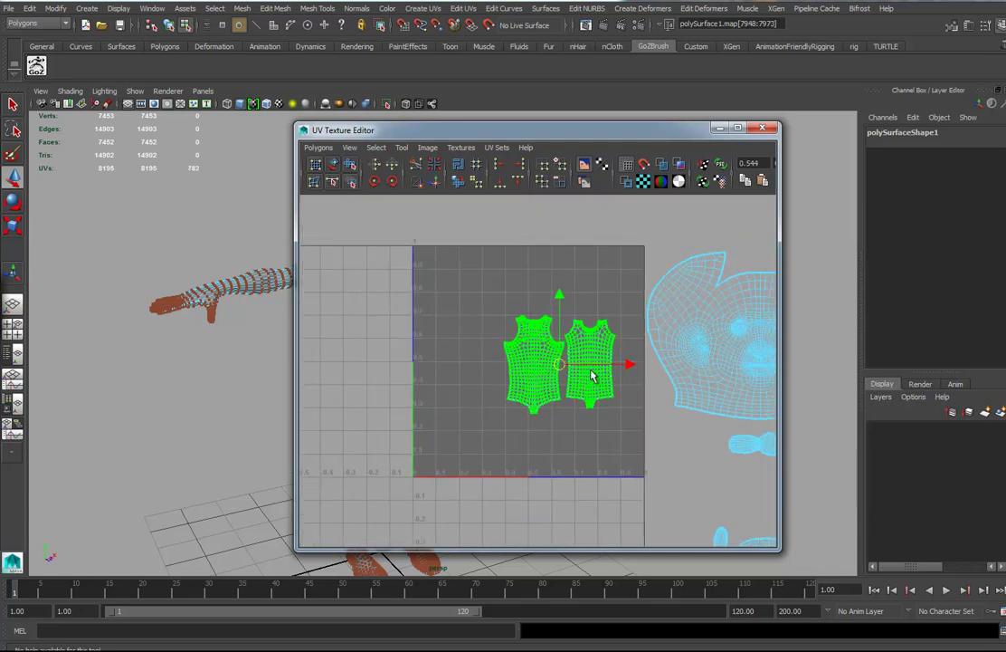
key(r)
drag(559, 371, 636, 344)
key(w)
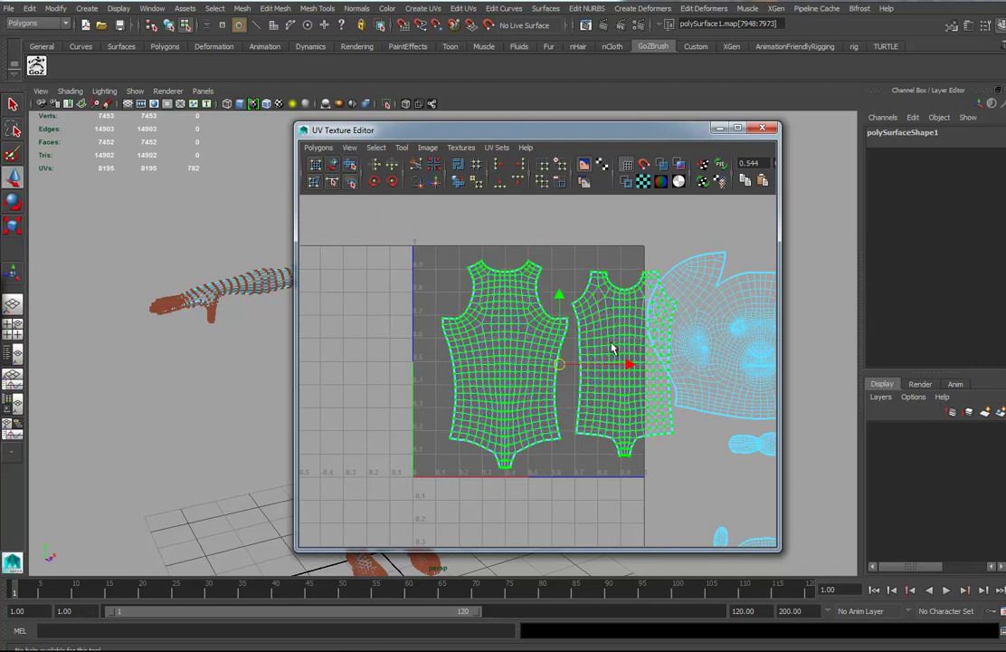
drag(561, 365, 530, 371)
key(e)
key(r)
scroll(534, 371, down, 5)
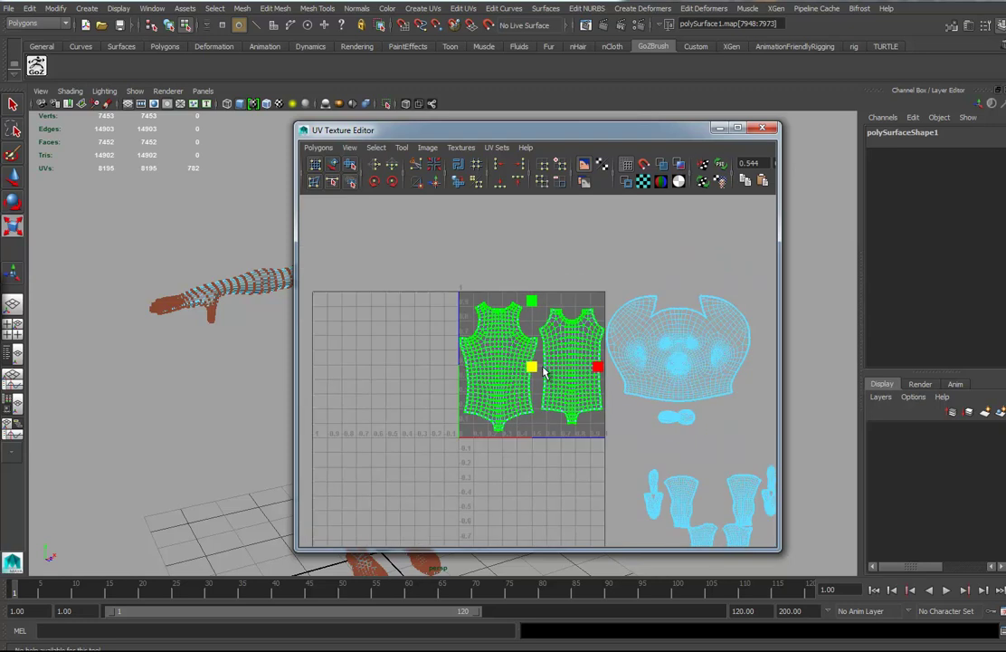
- Move the torso shells into the UV tile beyond the head's with Transform Component, setting Translate U to 2
click(275, 8)
click(292, 66)
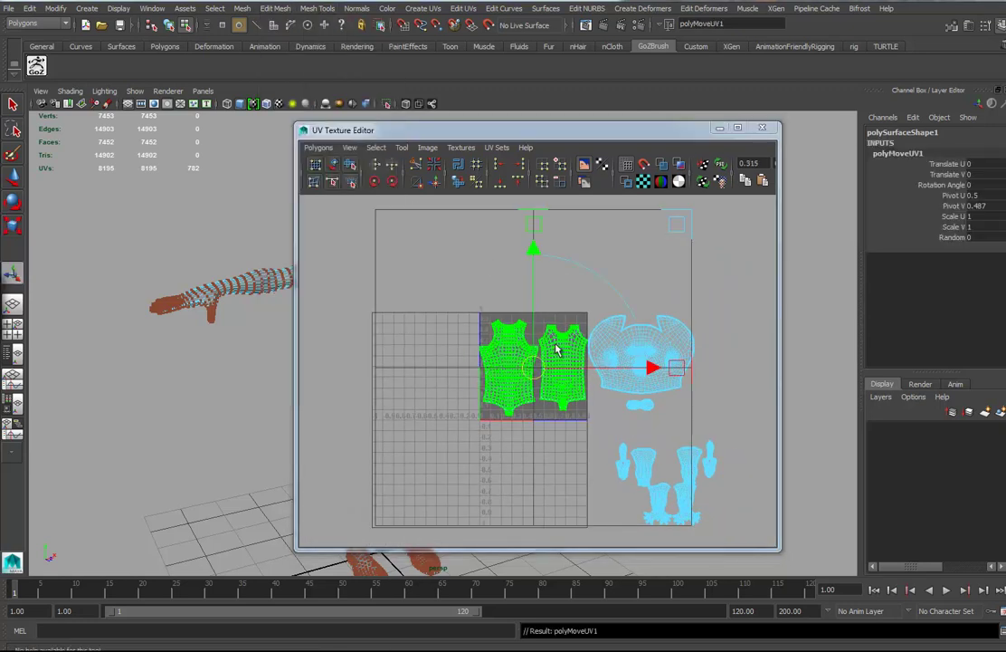
click(980, 164)
key(Return)
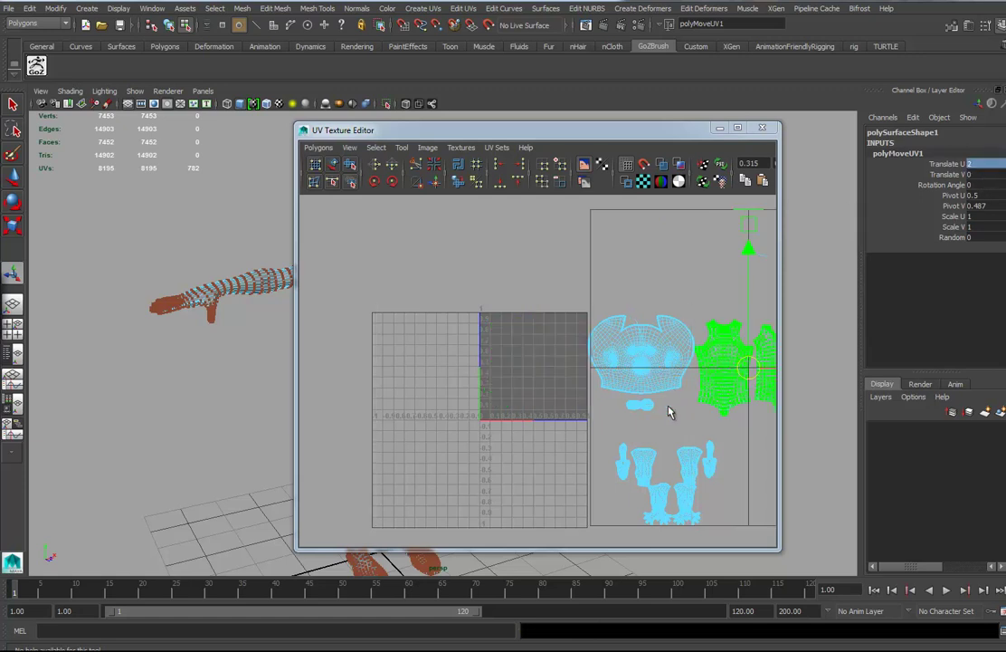
- Select all leg and foot shells, move them together into the 0–1 UV square and normalize them to fit its width
scroll(647, 409, down, 1)
alt+middle_drag(645, 407, 553, 352)
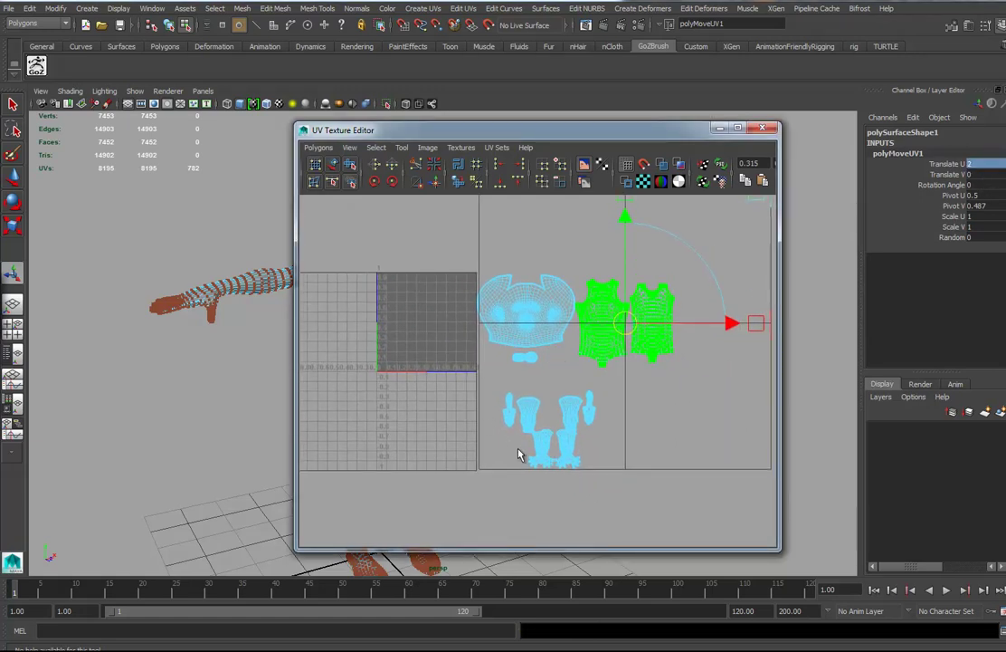
alt+right_drag(517, 448, 673, 463)
alt+middle_drag(525, 460, 534, 388)
alt+right_drag(534, 387, 855, 400)
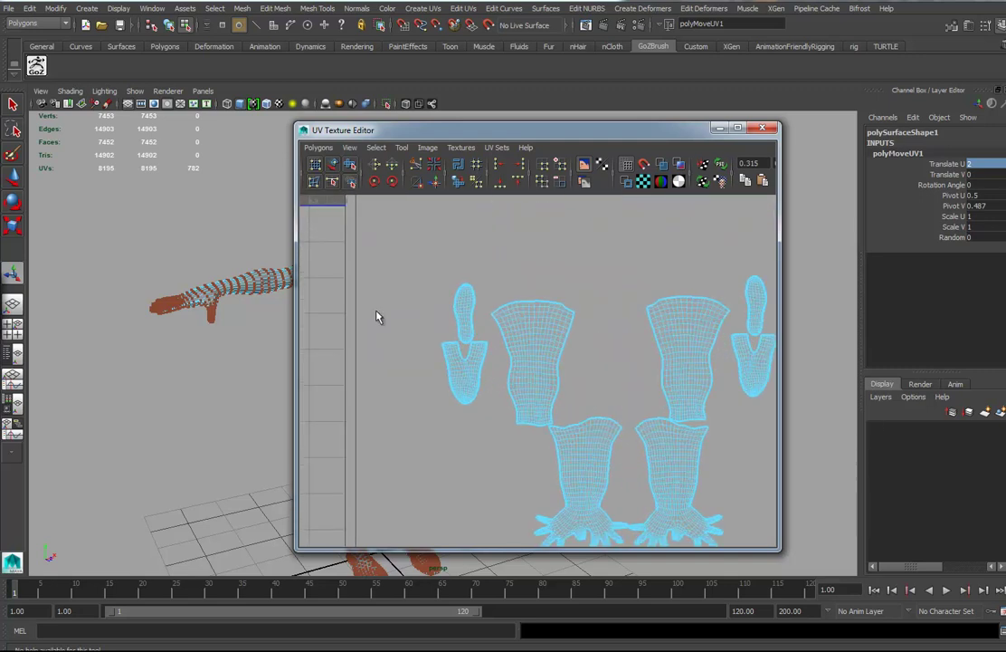
drag(419, 277, 771, 400)
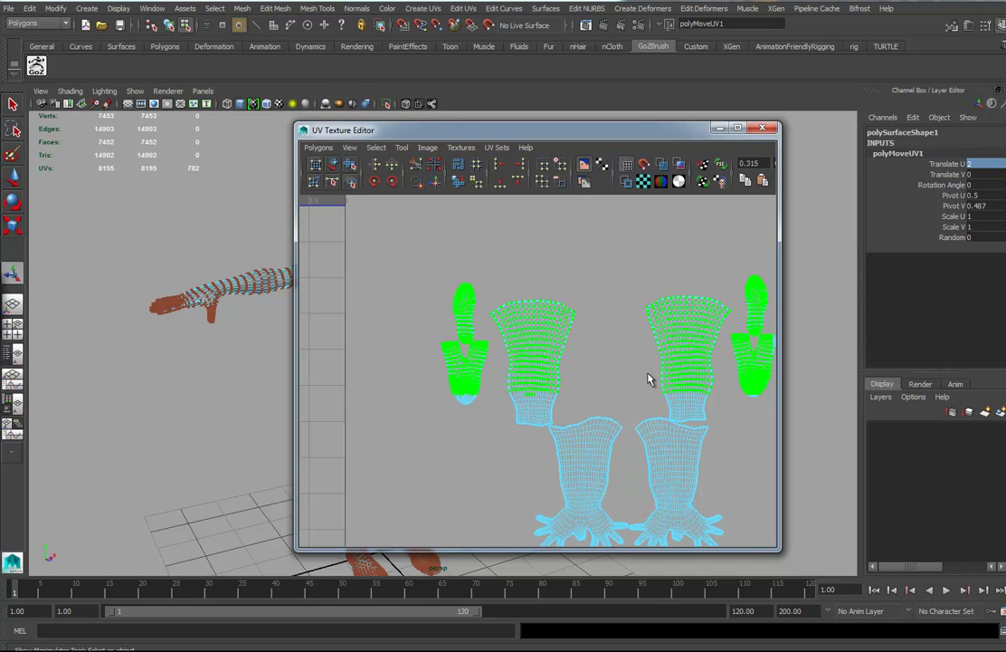
ctrl+right_drag(649, 377, 700, 362)
scroll(700, 362, down, 5)
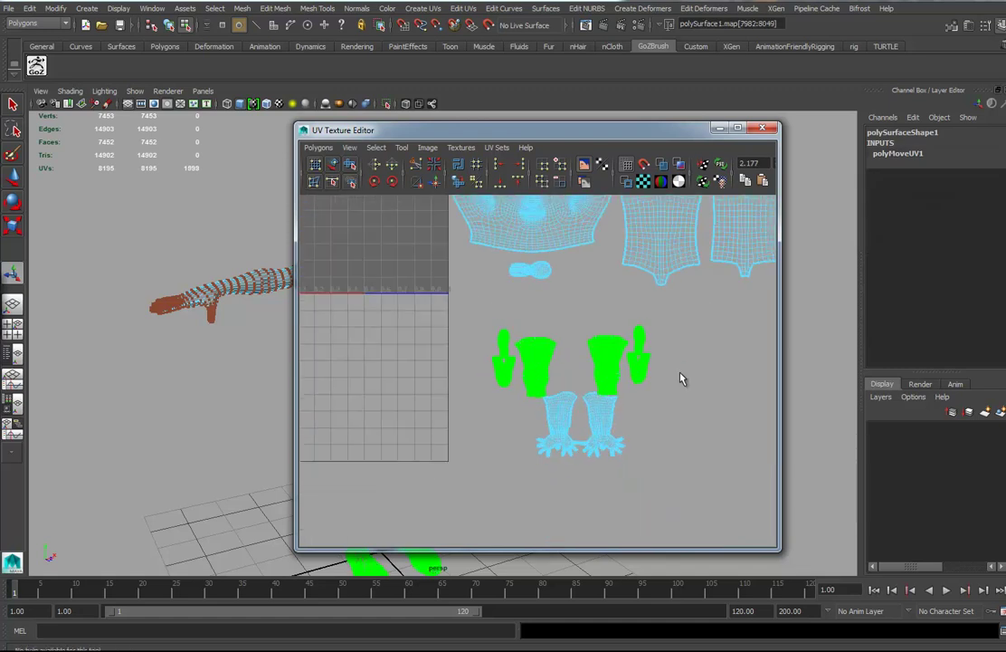
key(w)
alt+middle_drag(597, 386, 685, 478)
drag(665, 461, 434, 331)
scroll(499, 342, up, 2)
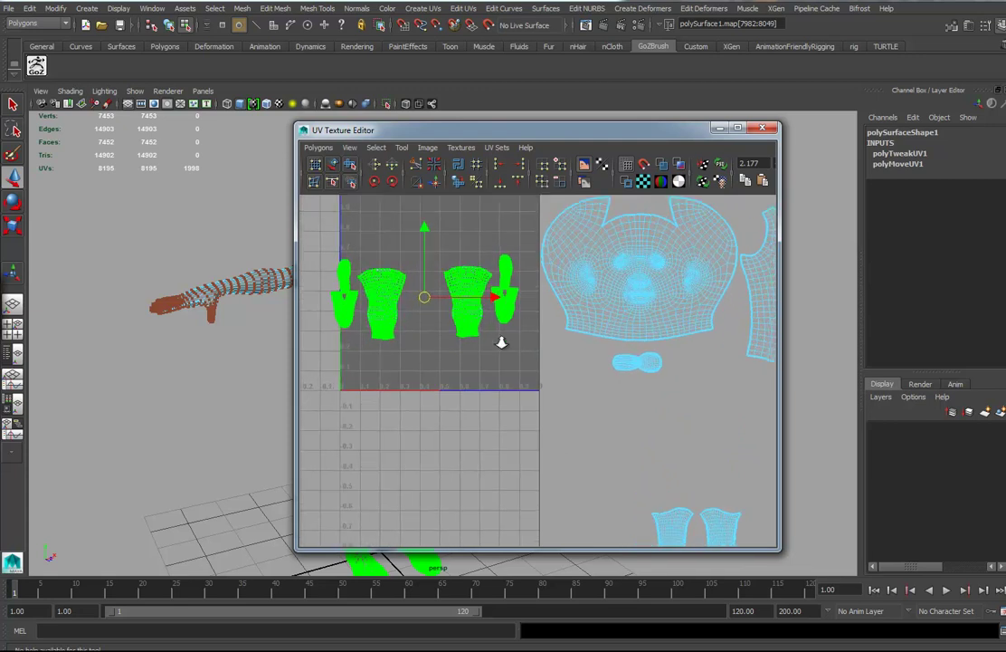
alt+middle_drag(498, 342, 546, 397)
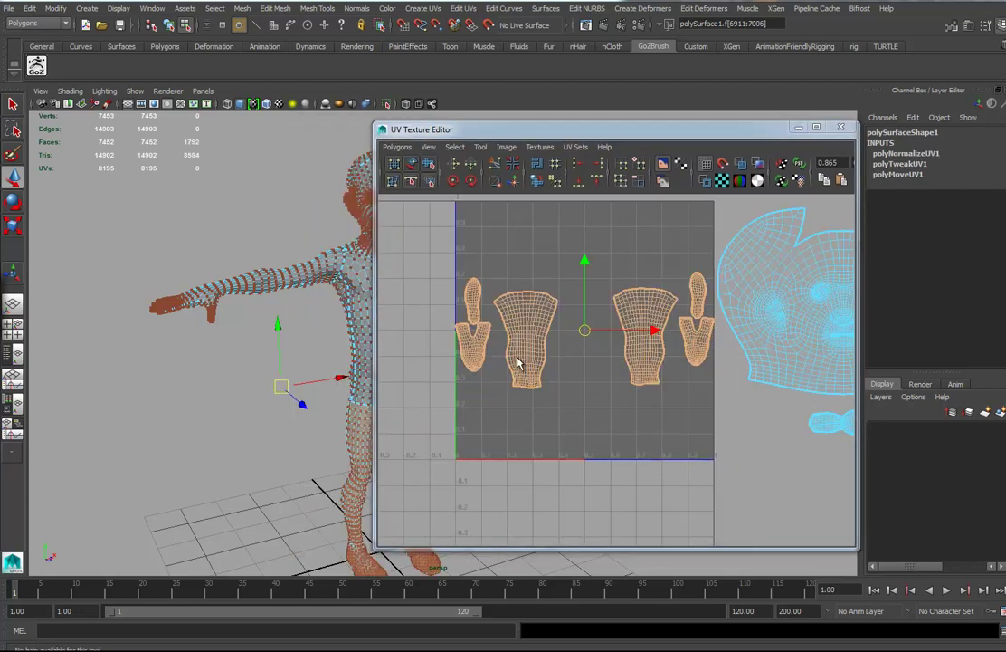
- Move one leg's shell and its two foot shells horizontally inward until the leg shell sits beside the opposite leg shell
scroll(512, 362, up, 2)
right_drag(519, 336, 573, 340)
alt+middle_drag(479, 344, 480, 344)
alt+right_drag(481, 344, 493, 334)
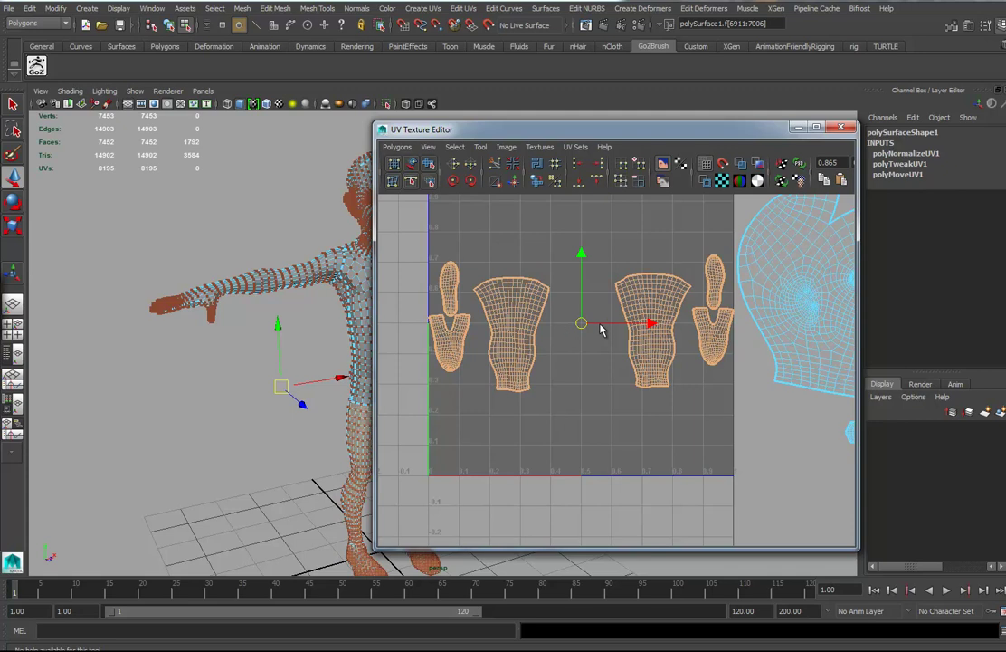
drag(562, 333, 623, 331)
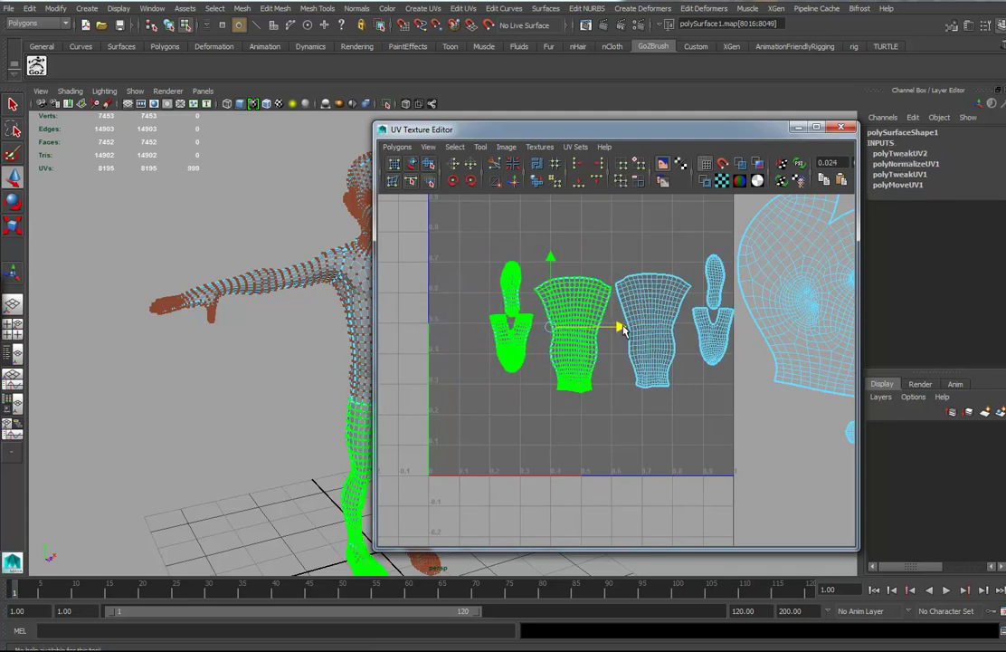
- Rotate the moved leg and foot shells slightly counterclockwise so the leg shell's inner edge runs nearly vertical
scroll(622, 330, up, 2)
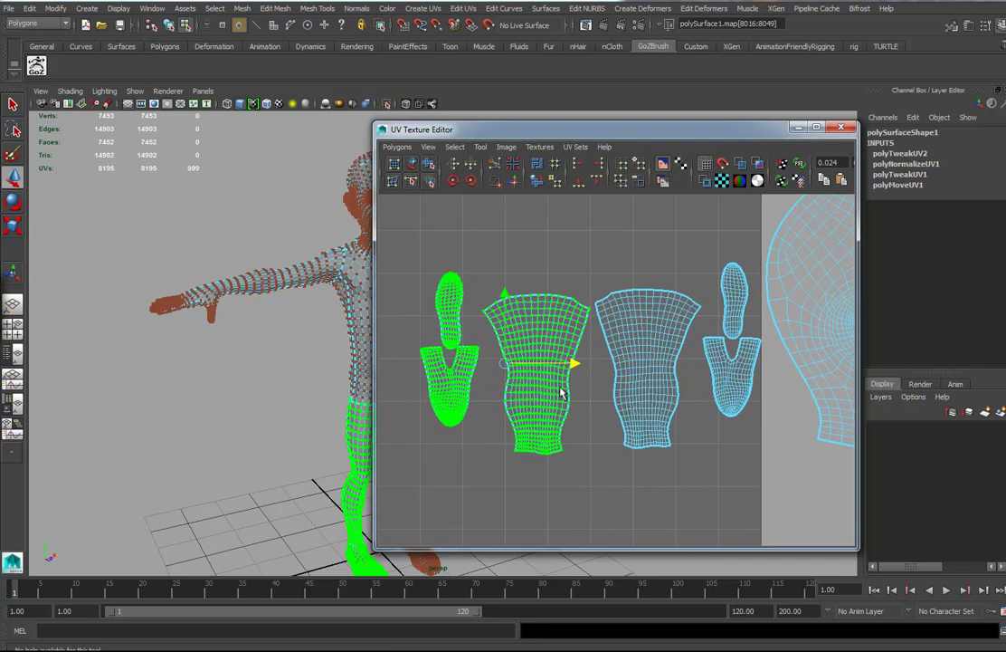
key(e)
drag(568, 347, 587, 339)
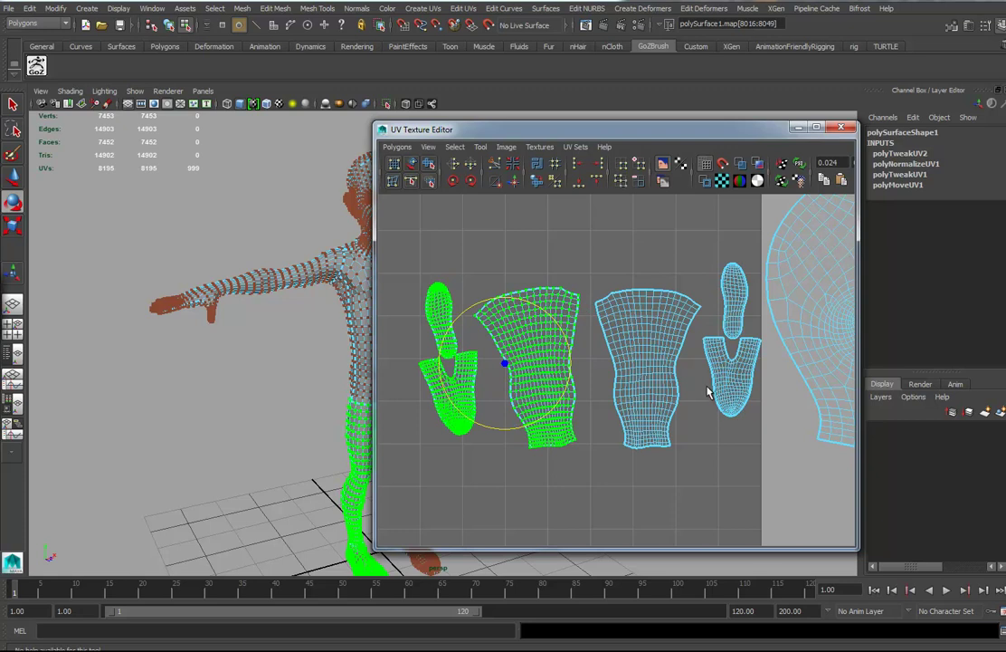
- Select the opposite leg and foot shells, rotate them slightly clockwise to mirror the first group, and place them close beside it
drag(708, 391, 767, 420)
ctrl+right_drag(708, 391, 746, 374)
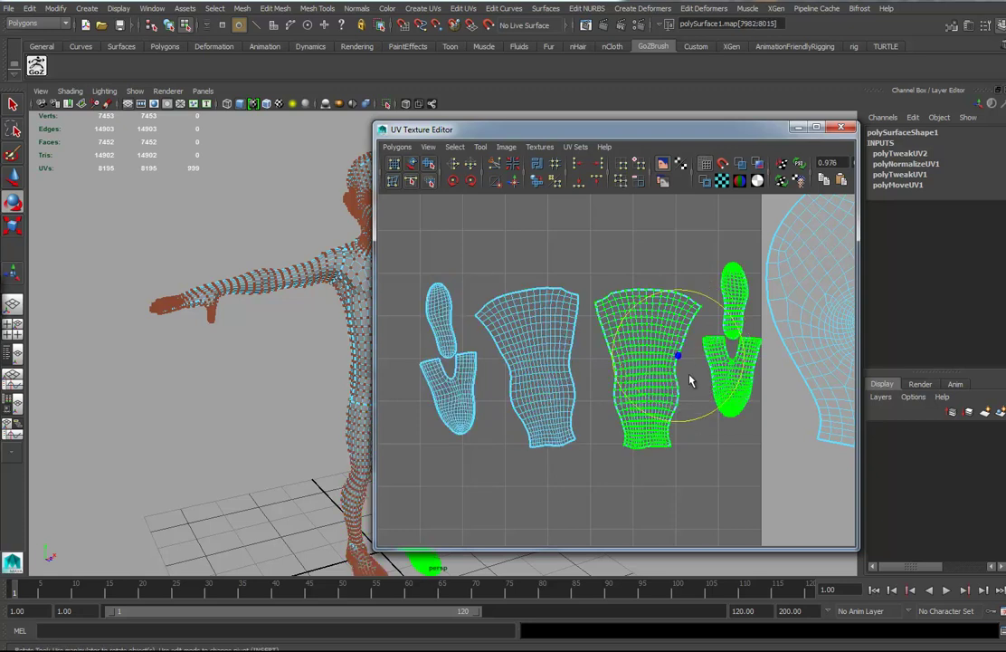
drag(725, 311, 728, 322)
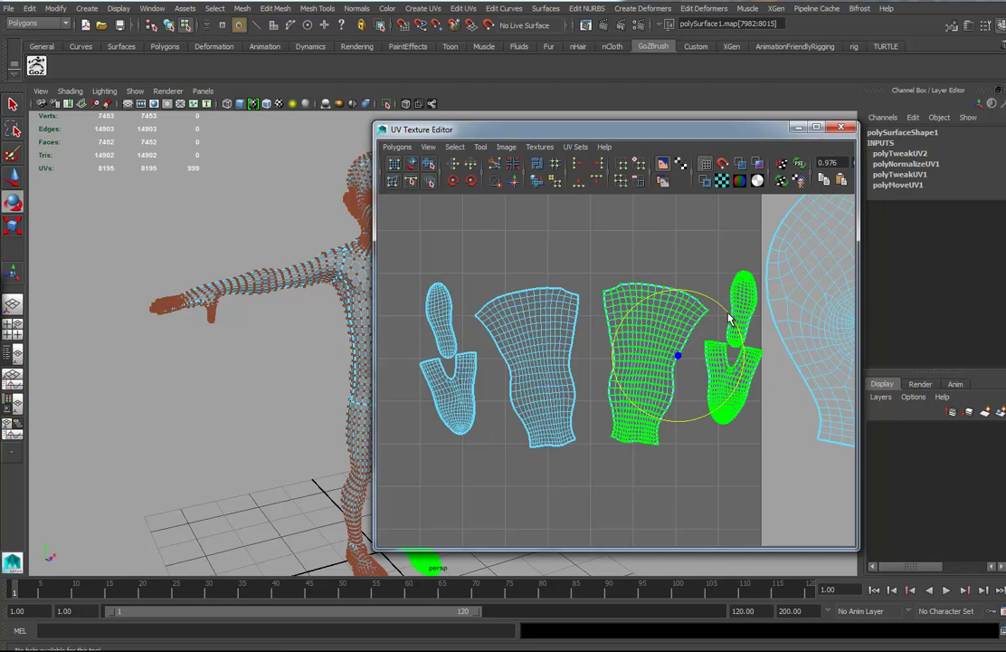
key(w)
drag(683, 361, 657, 362)
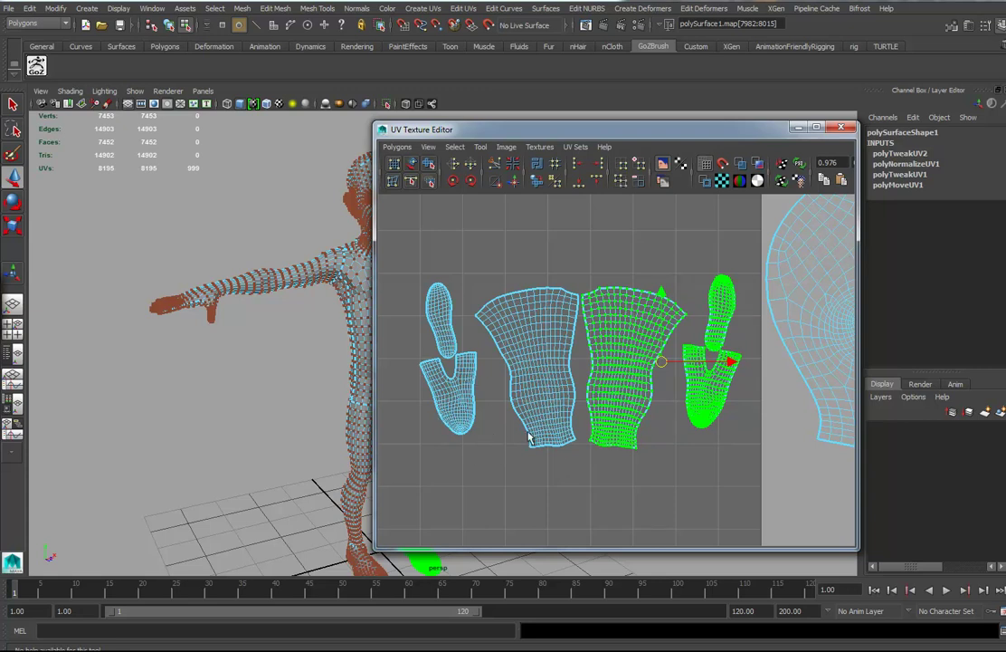
- Move one foot's forked upper shell above its leg shell and rotate it about 90 degrees so the toe points inward
click(462, 418)
ctrl+right_drag(462, 417, 507, 400)
drag(450, 398, 477, 410)
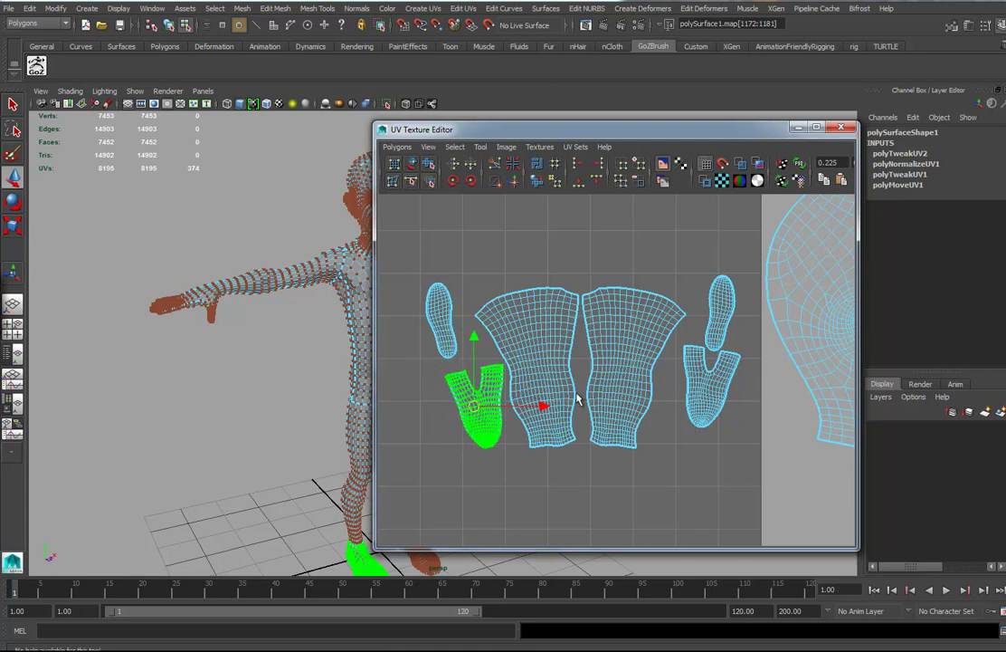
mouse_move(478, 412)
mouse_down()
mouse_move(541, 353)
mouse_move(557, 285)
mouse_move(546, 270)
mouse_up()
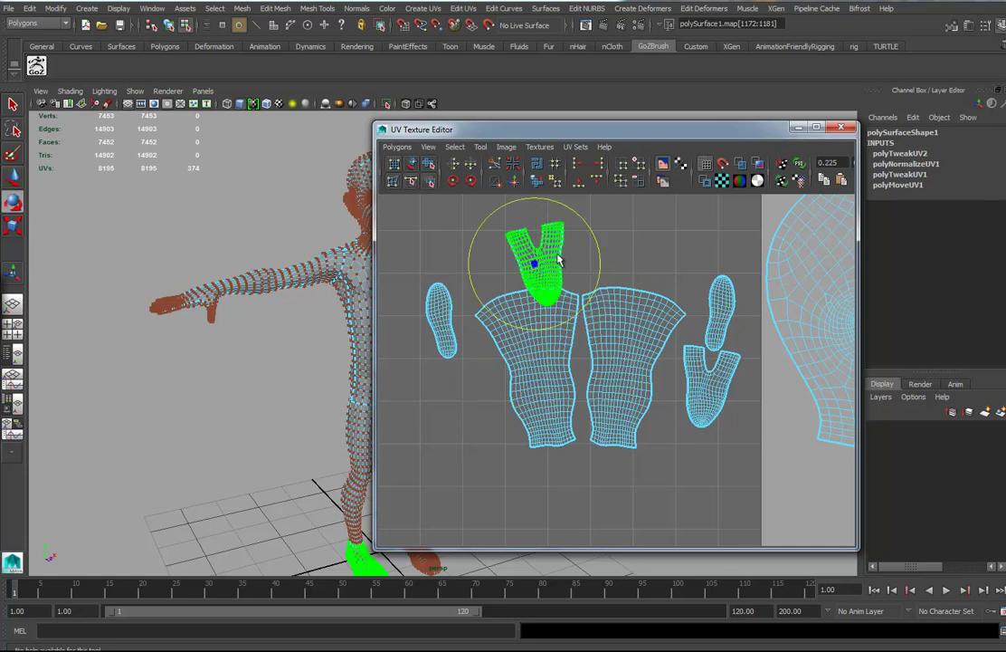
drag(580, 221, 494, 216)
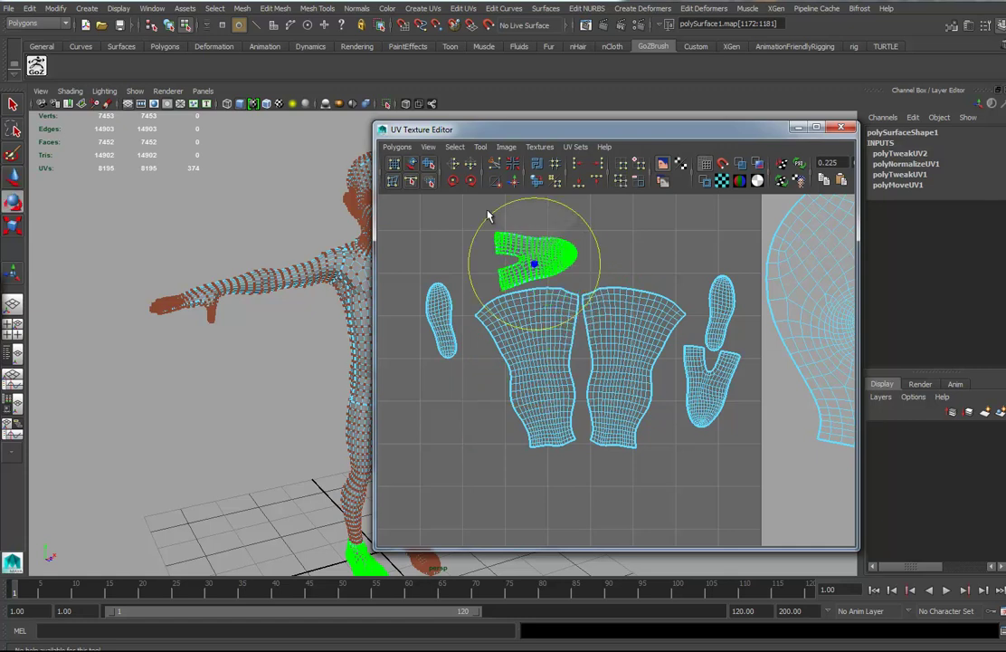
key(w)
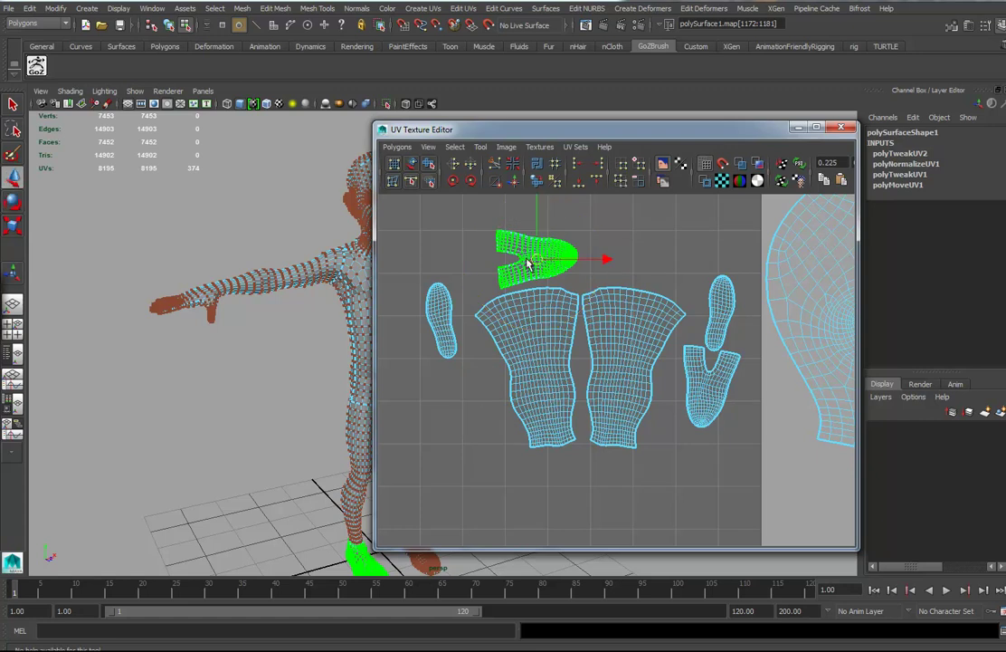
drag(539, 265, 517, 273)
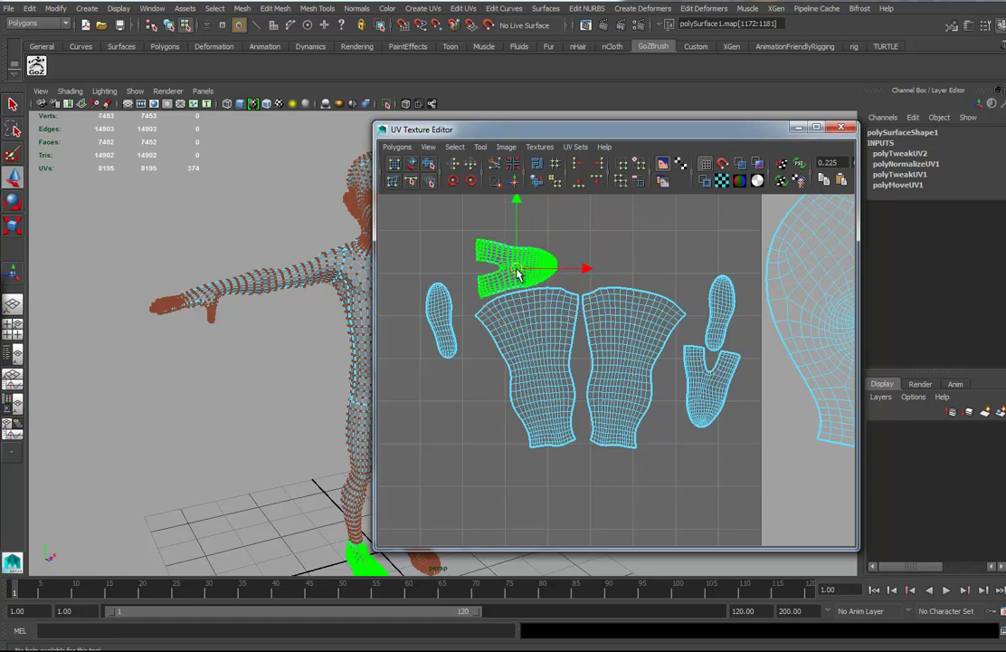
- Move each foot's sole shell down beside the outer lower edge of its leg shell, mirroring the two sides
click(446, 333)
drag(444, 324, 498, 409)
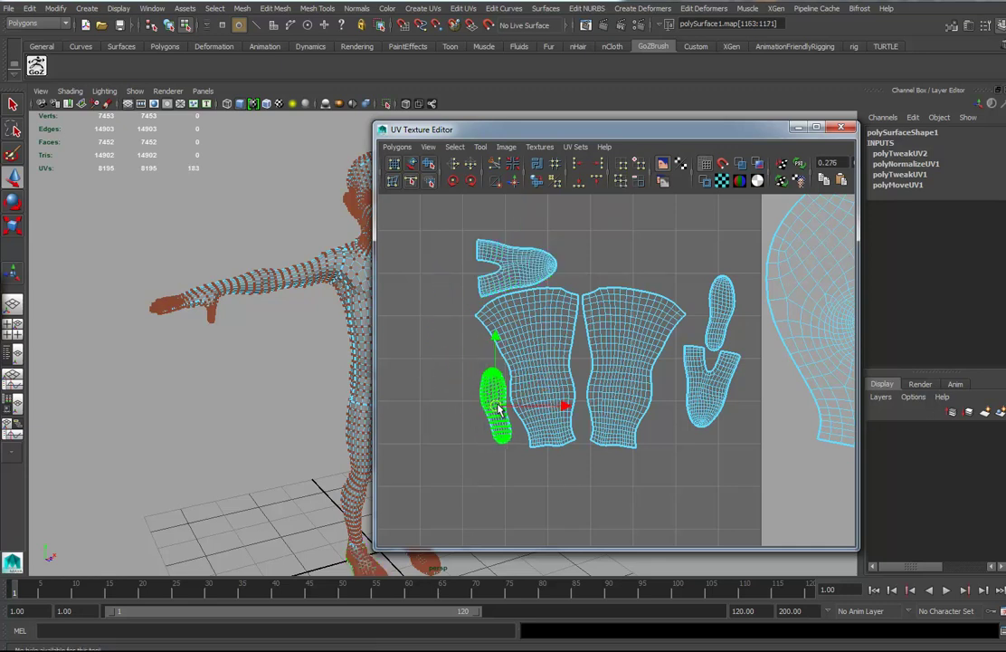
click(724, 310)
ctrl+right_click(721, 308)
drag(723, 315, 668, 409)
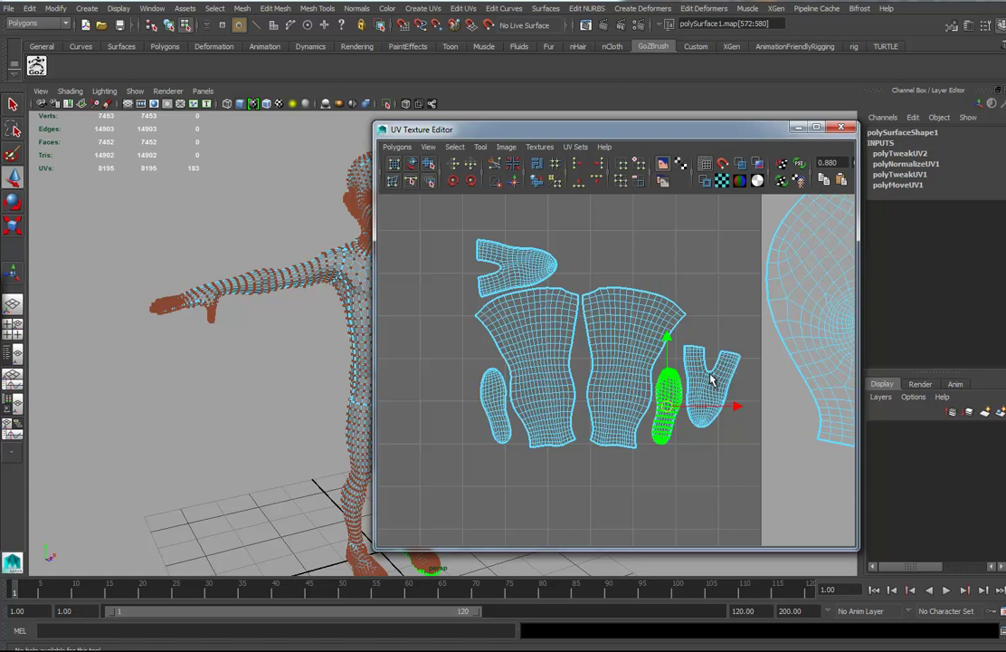
- Place the opposite foot's forked upper shell above its leg shell, rotated about 90 degrees to mirror the first one
drag(710, 375, 709, 375)
ctrl+right_drag(710, 374, 749, 363)
drag(715, 388, 655, 276)
key(e)
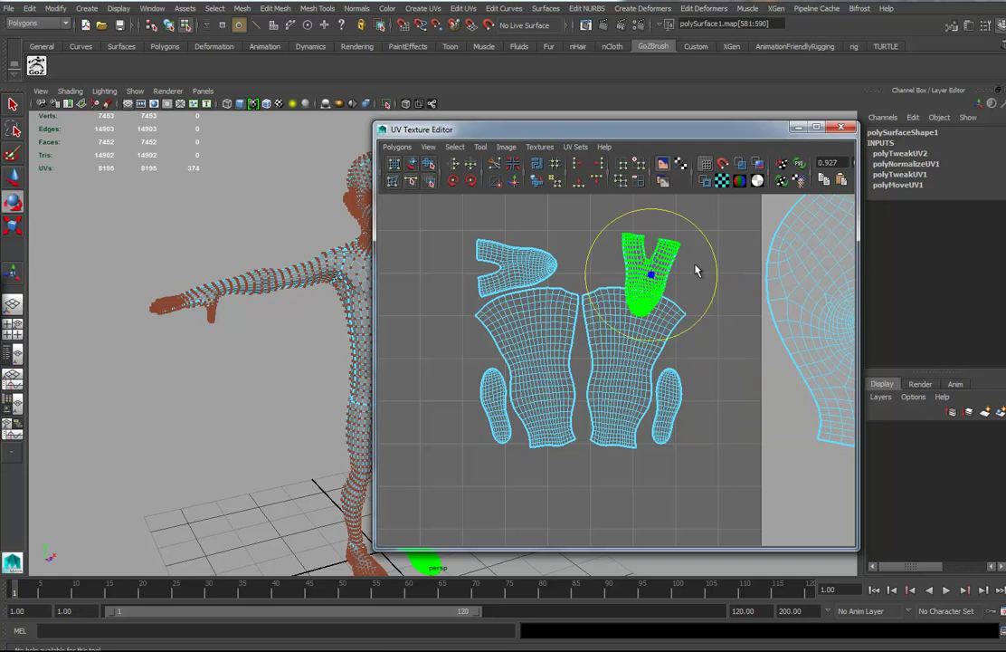
drag(687, 223, 720, 314)
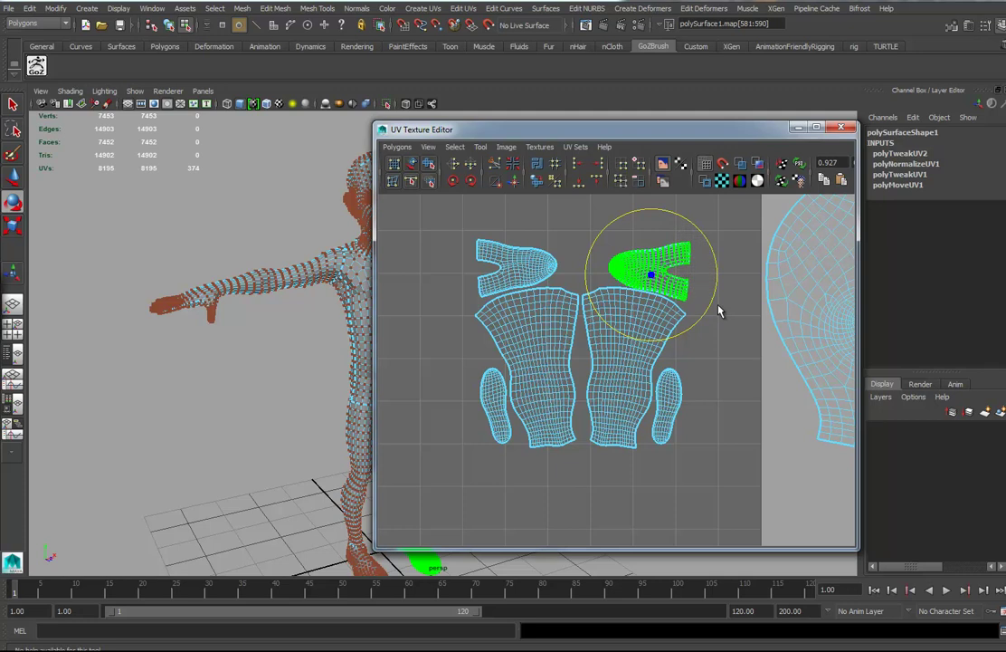
key(w)
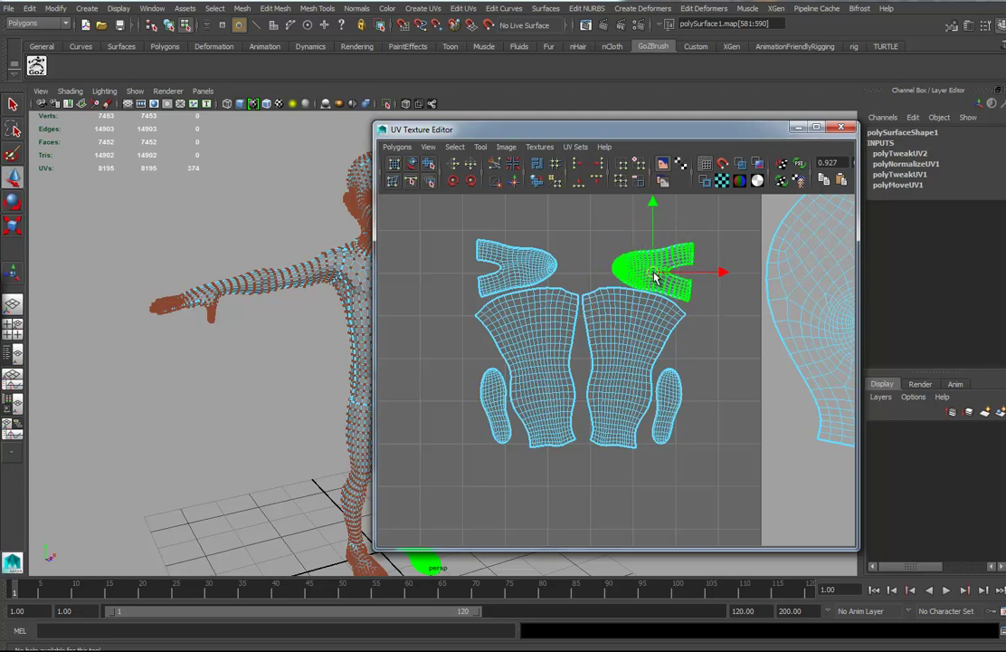
drag(657, 278, 648, 275)
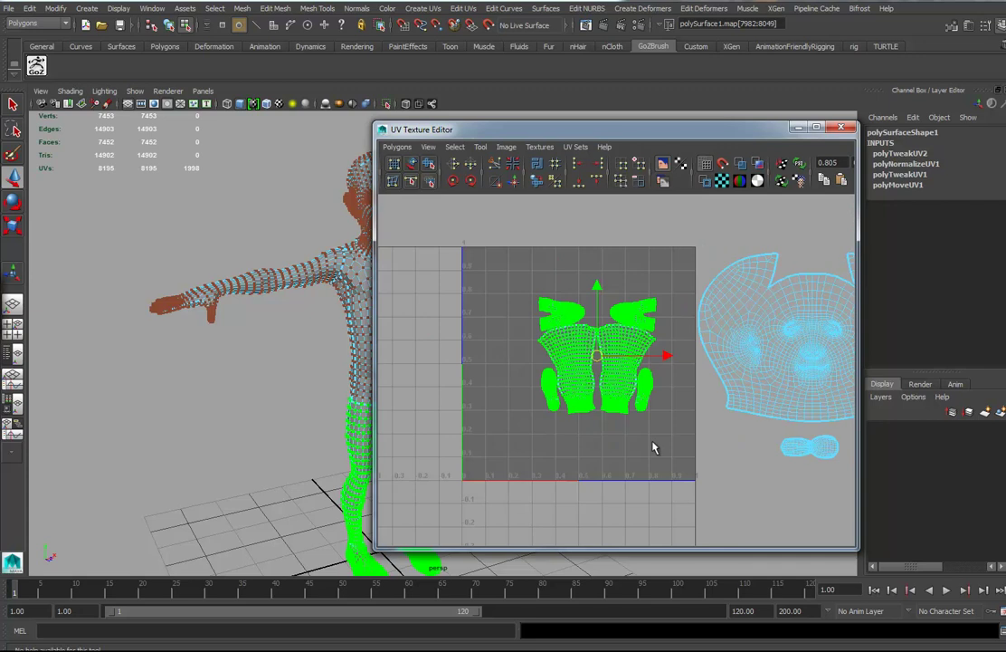
- Normalize the selected leg and foot shells so they fill the 0–1 UV square
click(397, 147)
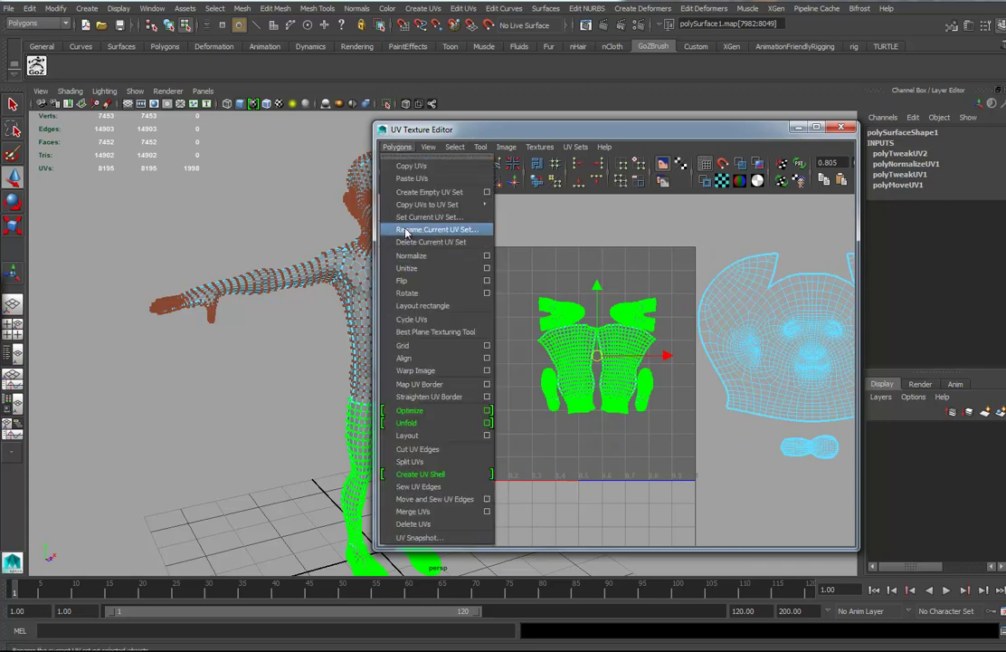
click(488, 258)
click(140, 322)
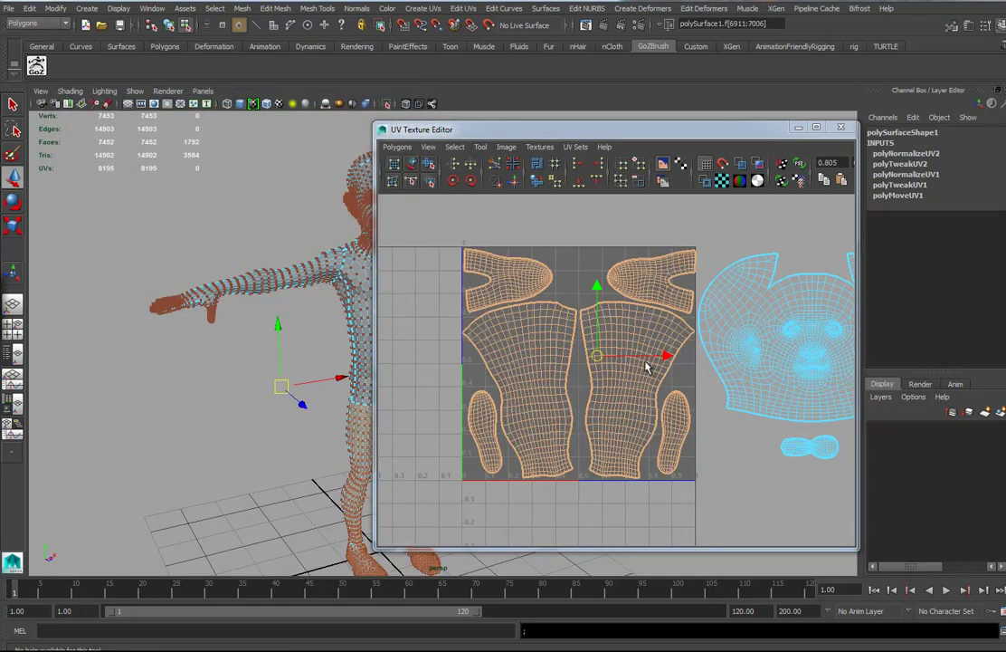
- Examine up close how near the forked foot shell's edge lies to the border of the 0–1 UV square
alt+right_drag(550, 407, 717, 405)
alt+middle_drag(699, 390, 656, 508)
alt+right_drag(629, 407, 784, 363)
alt+middle_drag(784, 364, 563, 355)
scroll(648, 276, up, 2)
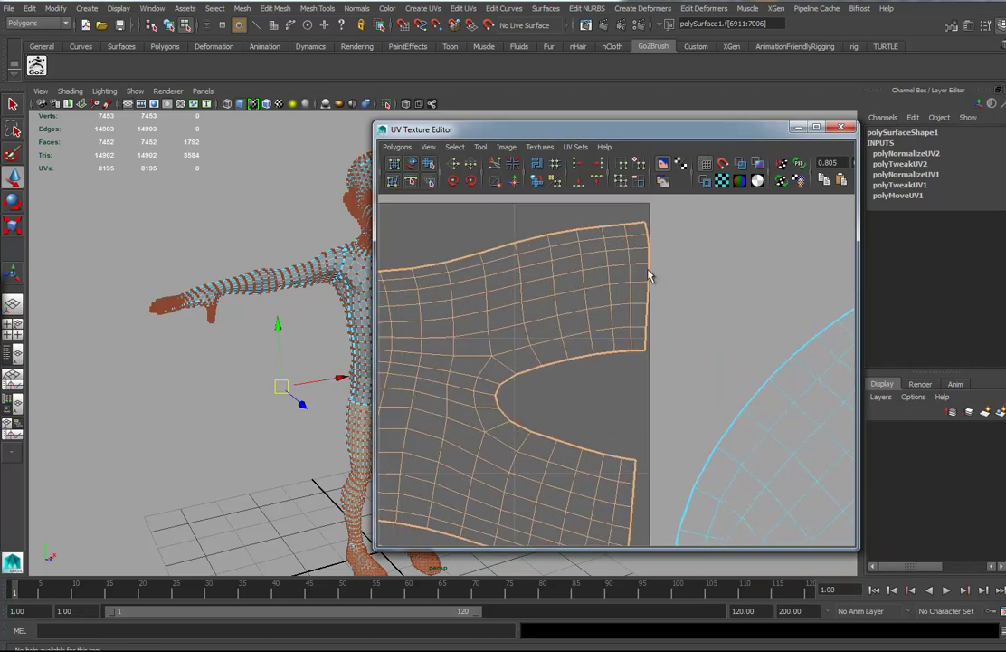
alt+right_drag(568, 285, 795, 286)
alt+middle_drag(795, 286, 711, 480)
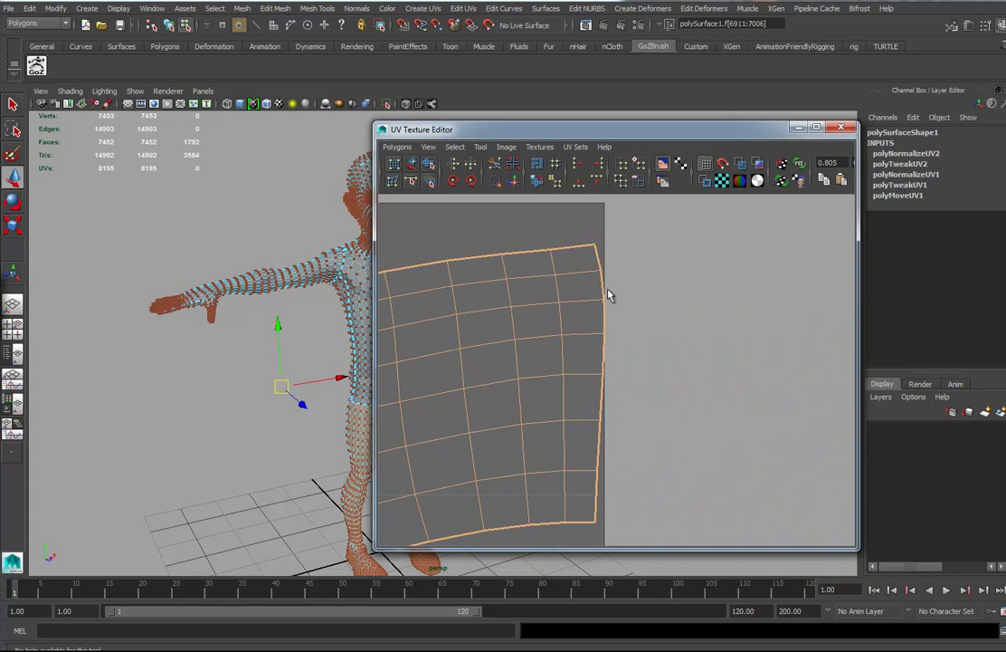
scroll(625, 400, down, 5)
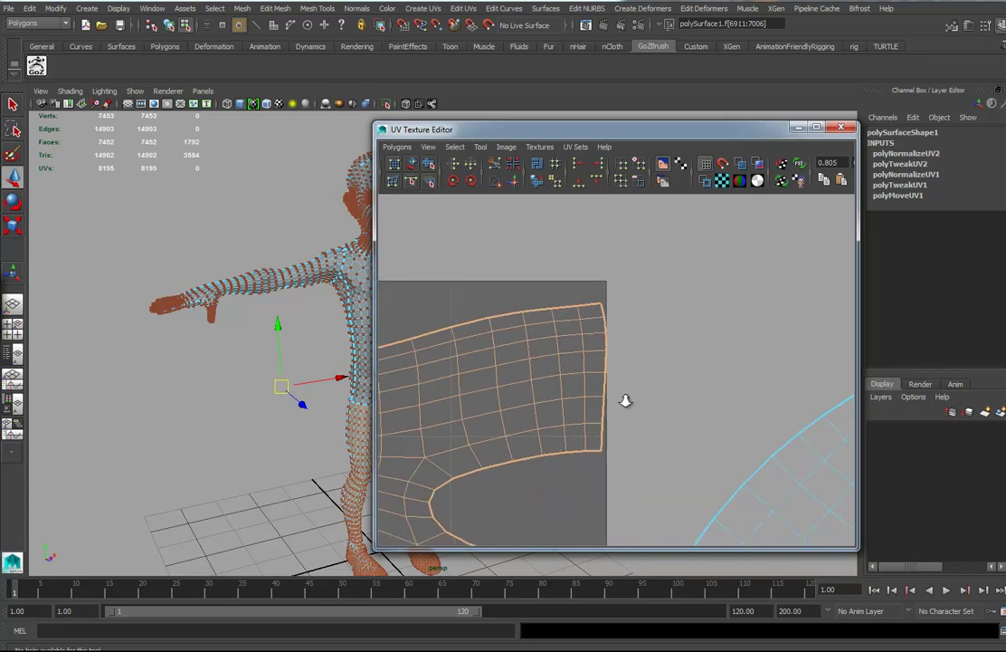
scroll(649, 318, down, 5)
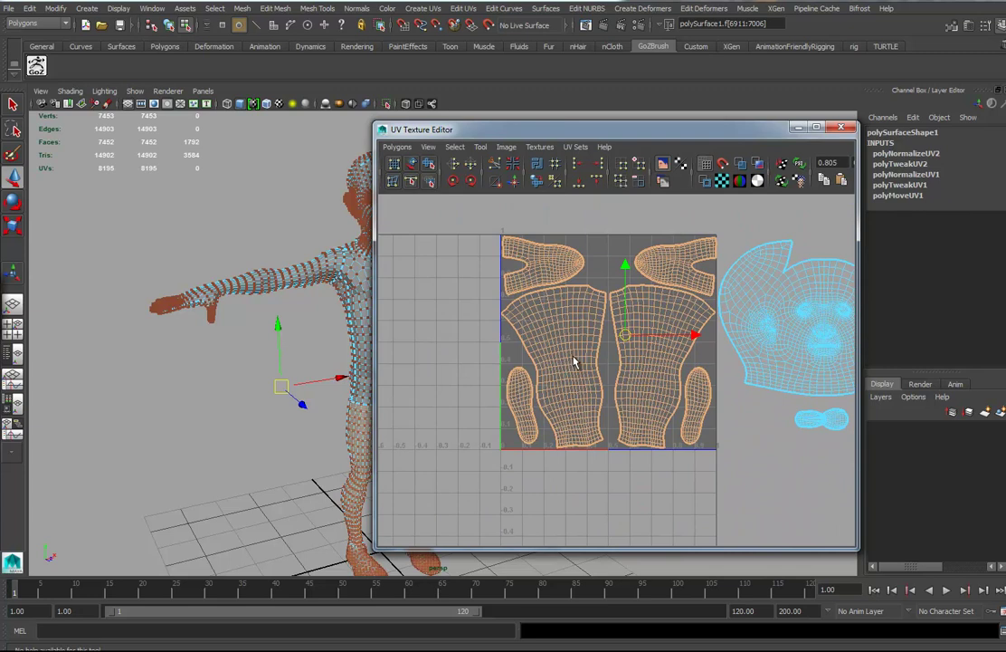
- Select the UVs of all leg and foot shells and scale them down slightly inside the 0–1 square
right_drag(576, 356, 622, 356)
drag(478, 215, 663, 419)
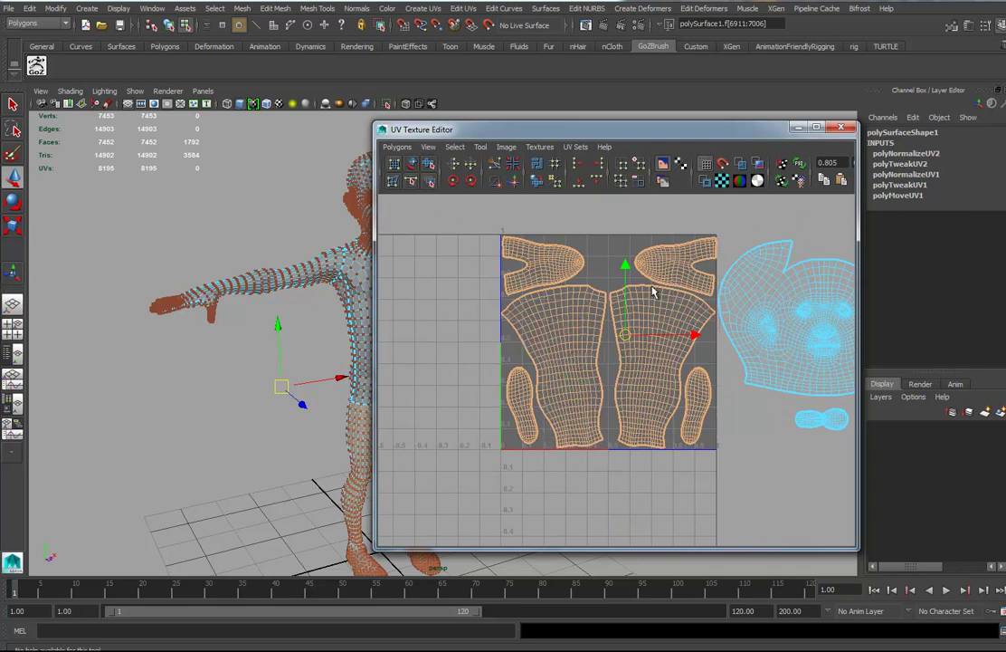
key(ctrl+F12)
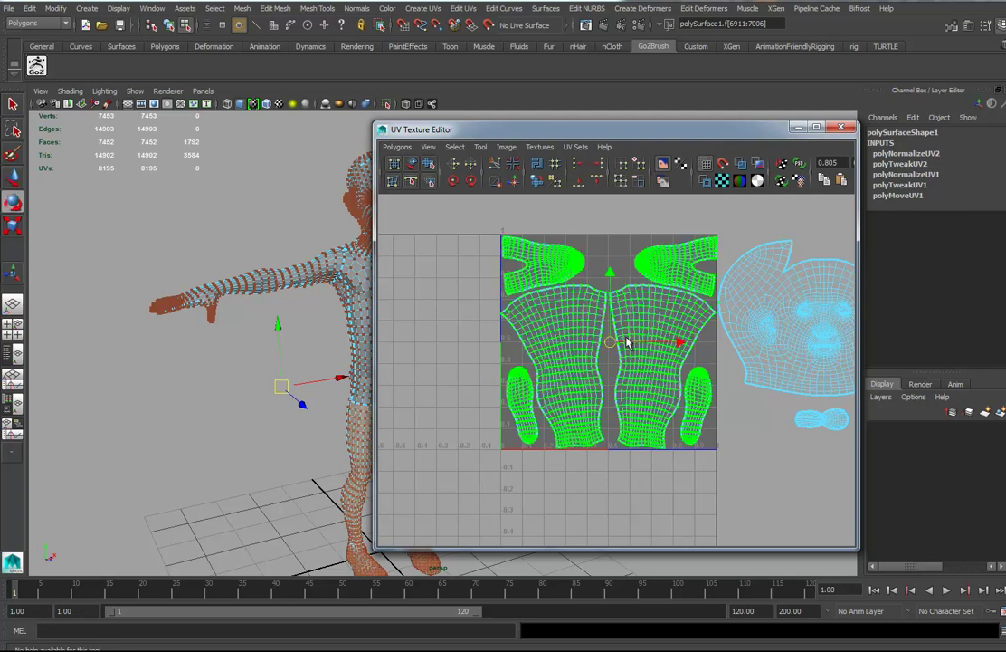
key(e)
key(r)
drag(607, 345, 606, 347)
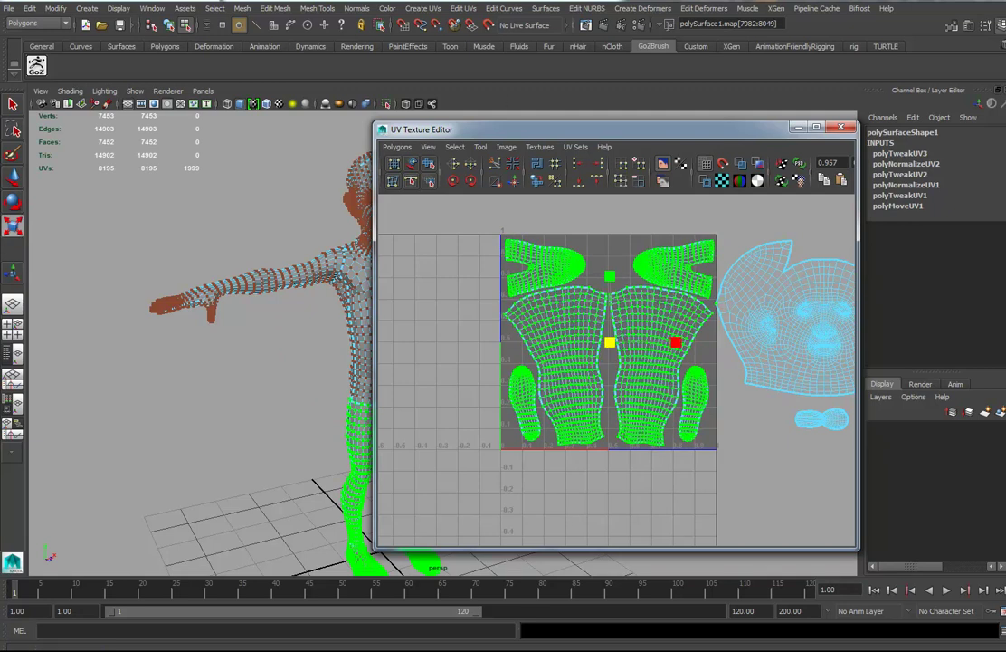
- Apply a UV move to the selected leg and foot shells with Translate U set to 3
click(275, 8)
click(264, 60)
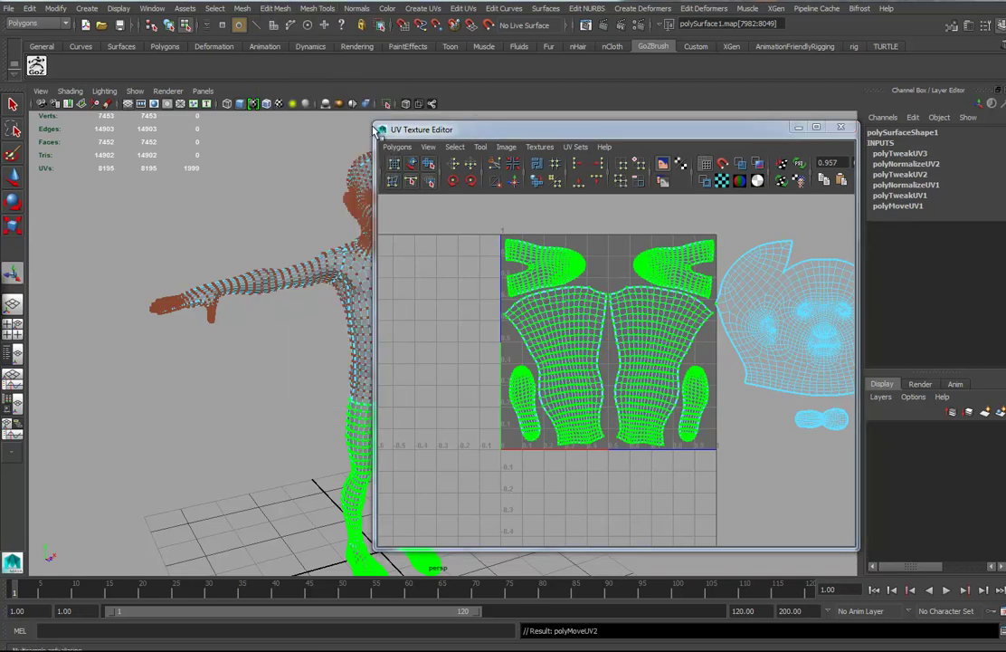
alt+right_drag(693, 415, 767, 292)
click(982, 166)
click(982, 163)
key(Return)
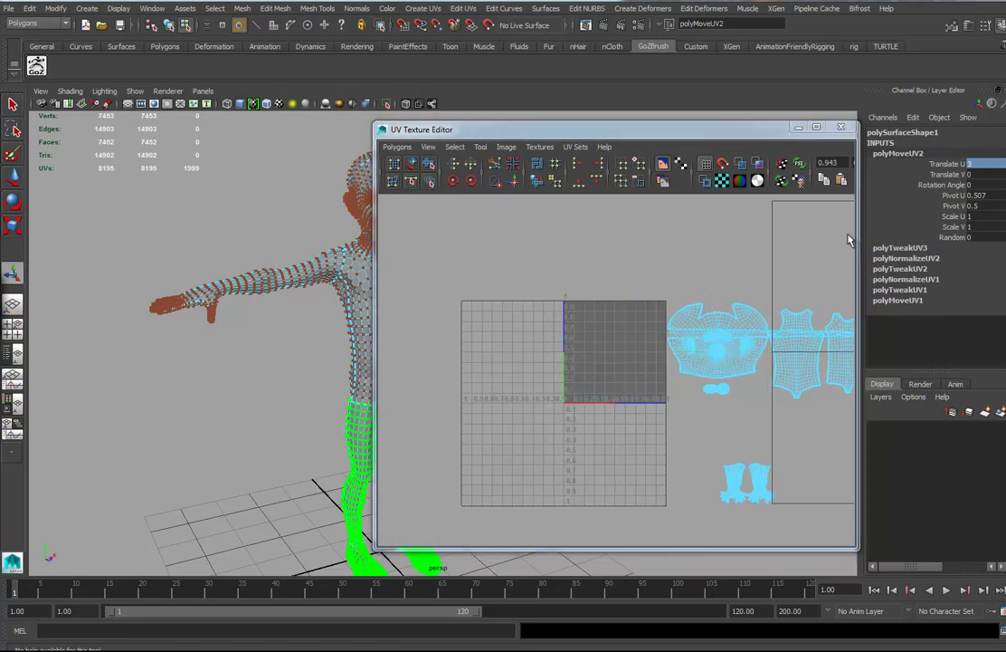
alt+right_drag(756, 339, 670, 410)
alt+middle_drag(724, 396, 541, 390)
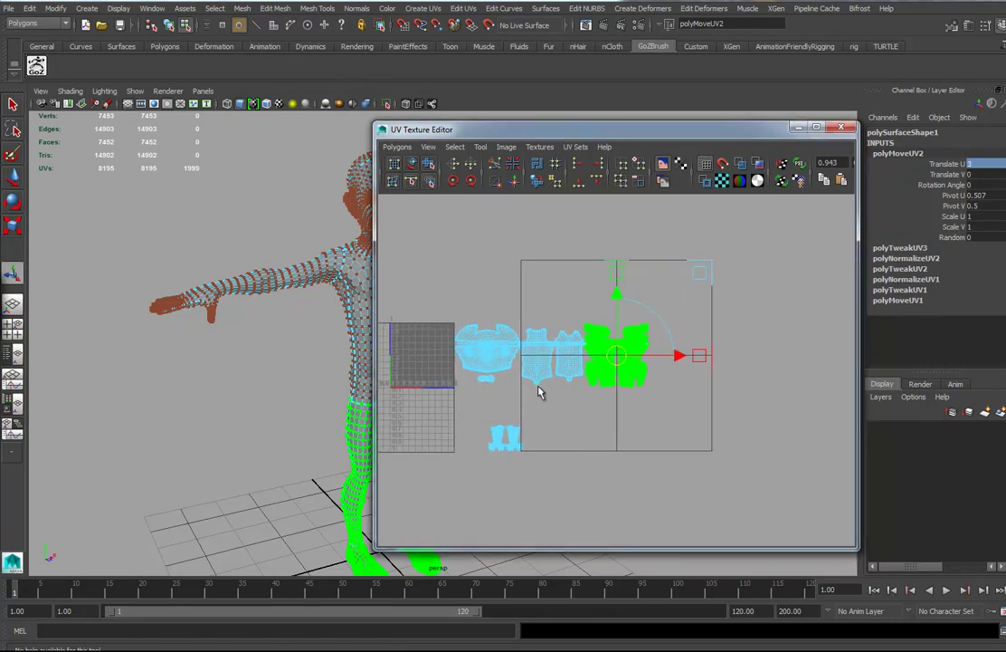
- Undo the Translate U change and examine the border between the leg tile and the neighbouring head shell
key(ctrl+z)
alt+right_drag(480, 413, 684, 422)
alt+middle_drag(383, 394, 620, 382)
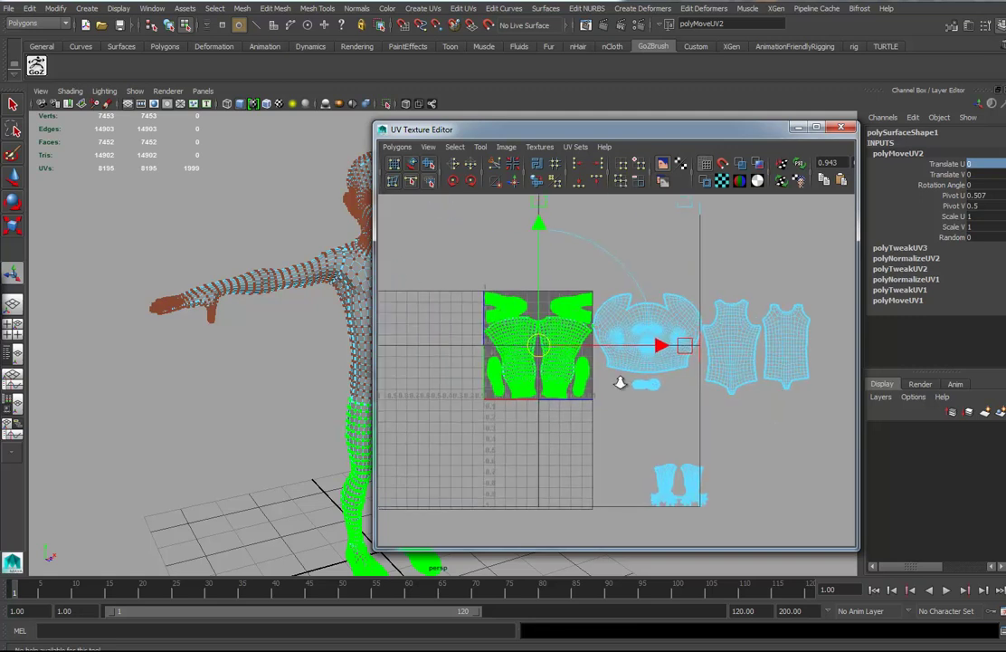
alt+right_drag(620, 382, 828, 385)
alt+right_drag(491, 344, 717, 380)
alt+middle_drag(716, 380, 723, 514)
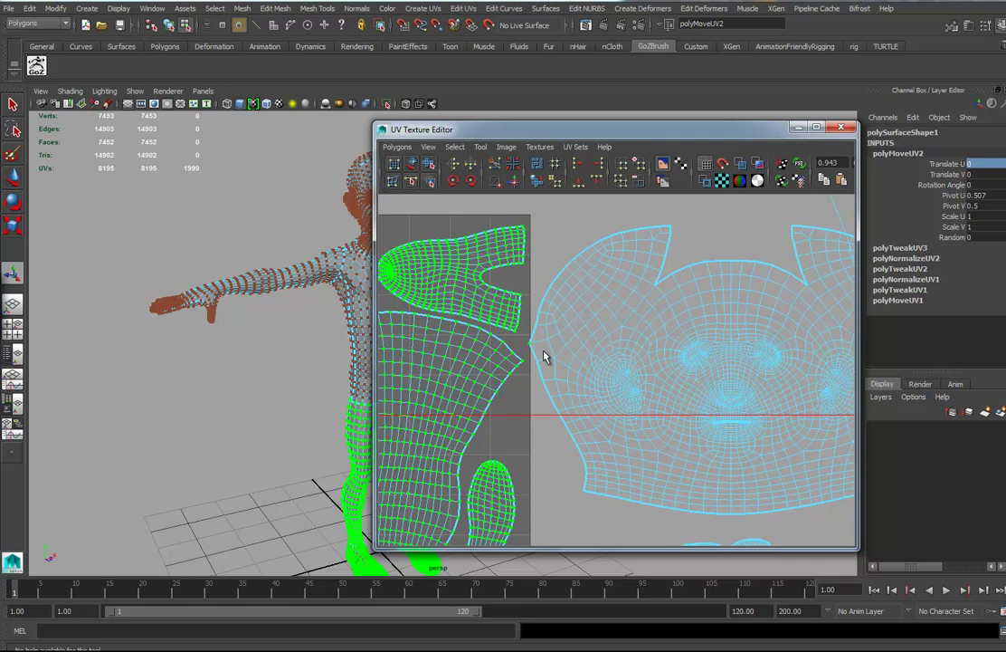
- Try shifting the selected UVs by -0.02 in U, and undo back to the state before the shells were scaled
ctrl+click(543, 351)
mouse_move(544, 415)
mouse_down()
mouse_move(526, 415)
mouse_move(537, 418)
mouse_up()
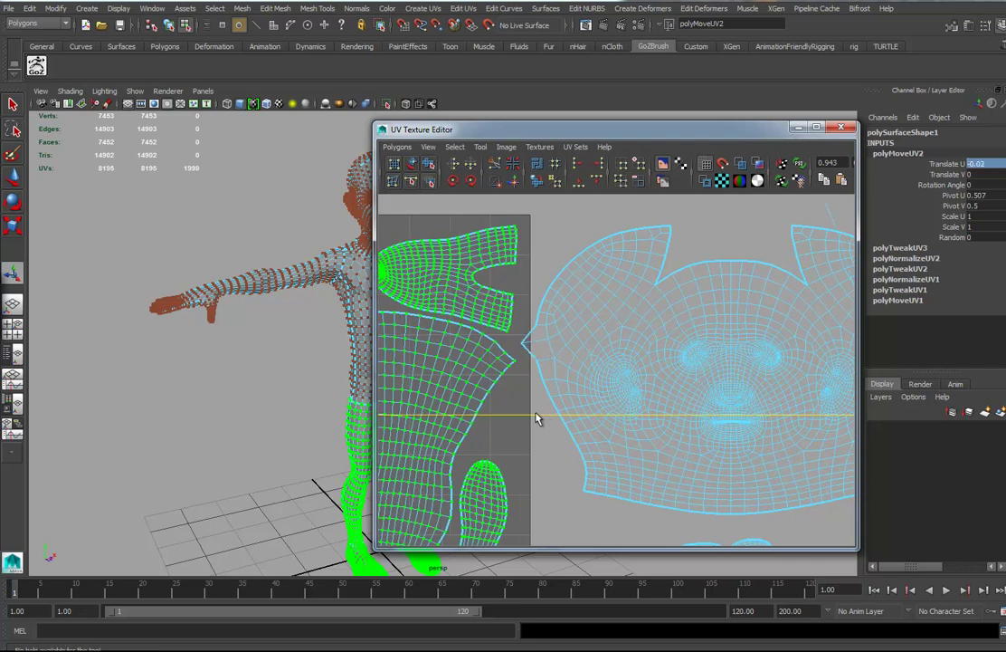
key(ctrl+z)
key(ctrl+z)
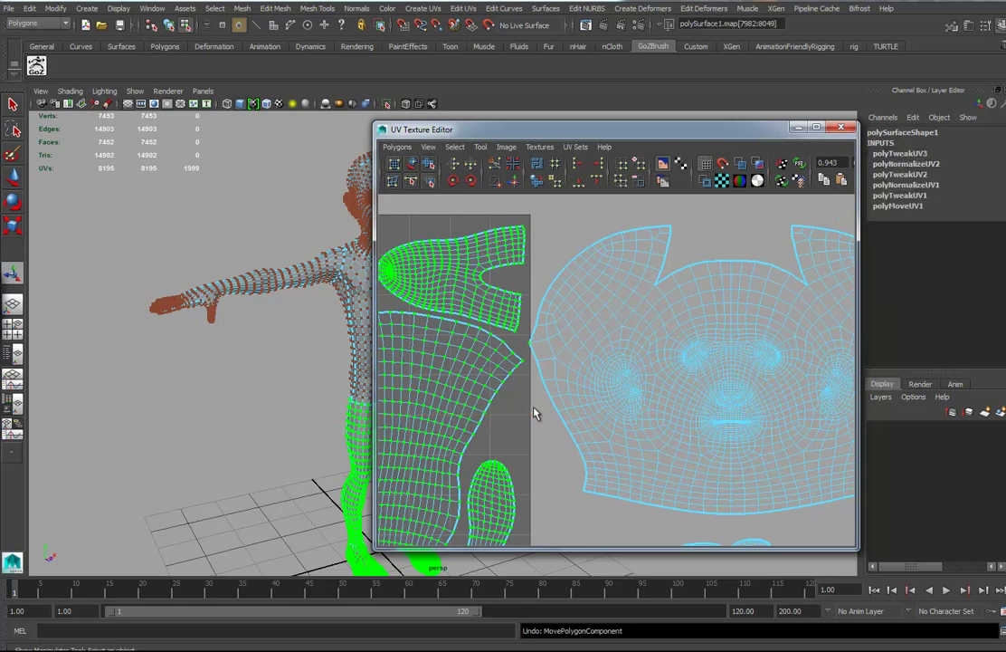
key(ctrl+z)
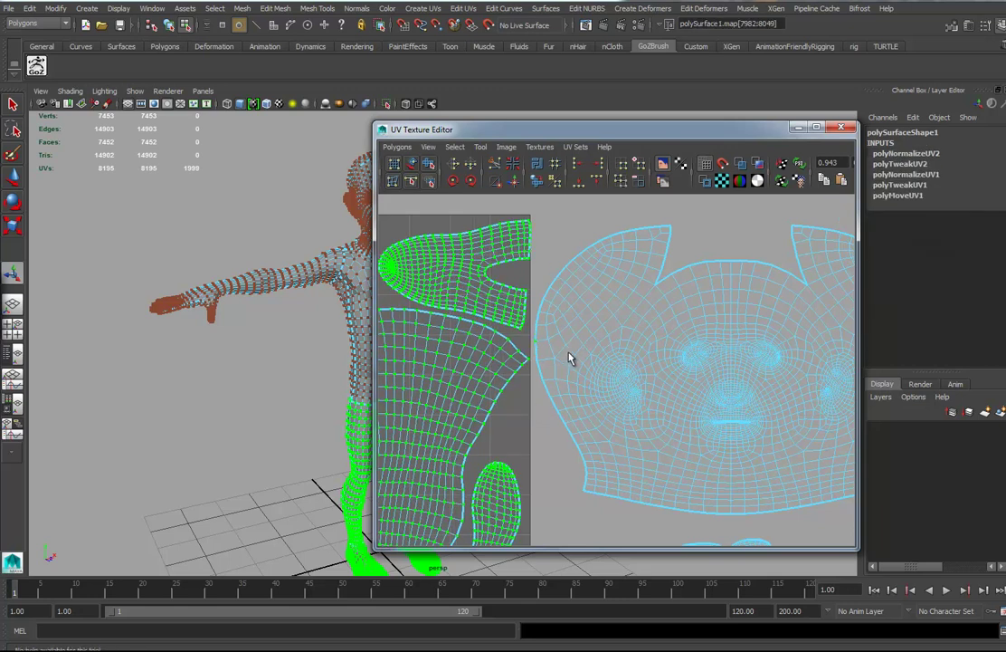
- Scale only the leg and foot shells down slightly to leave a margin inside the 0–1 square
scroll(548, 351, down, 4)
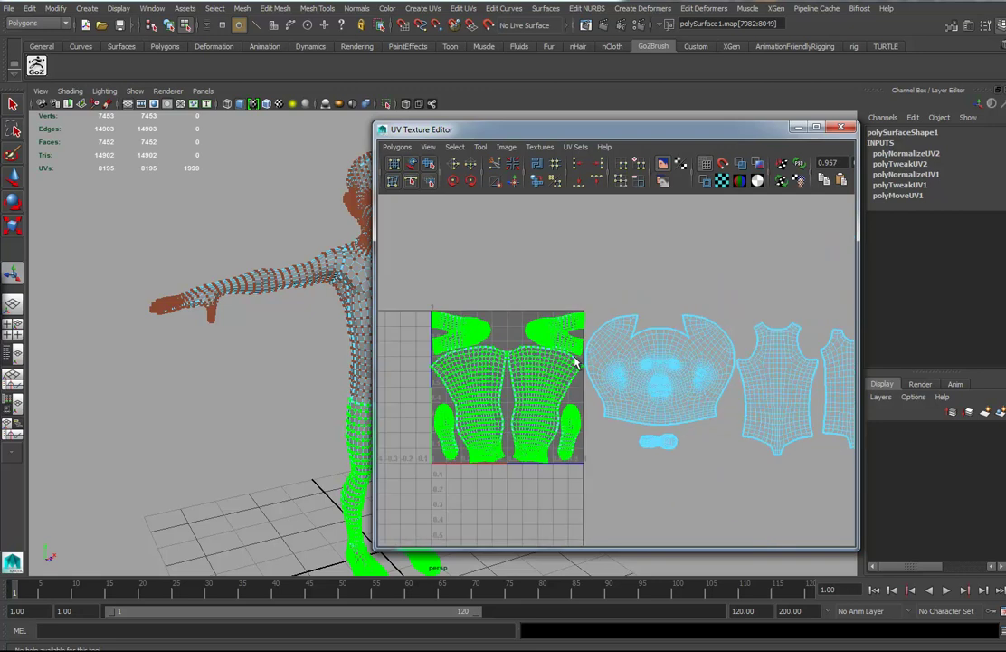
scroll(575, 362, down, 1)
click(13, 226)
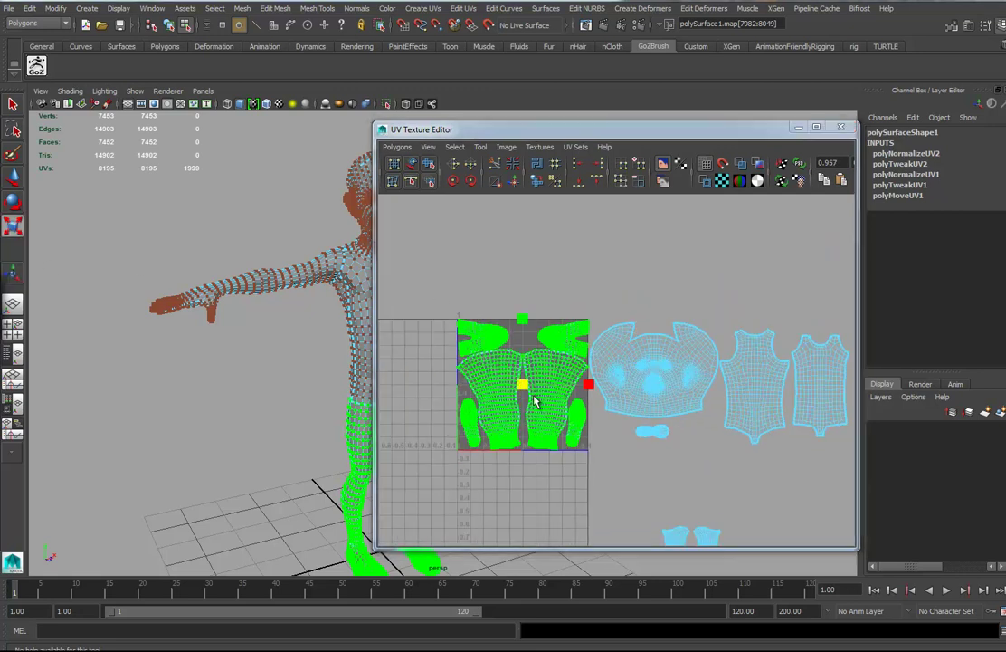
drag(521, 390, 520, 391)
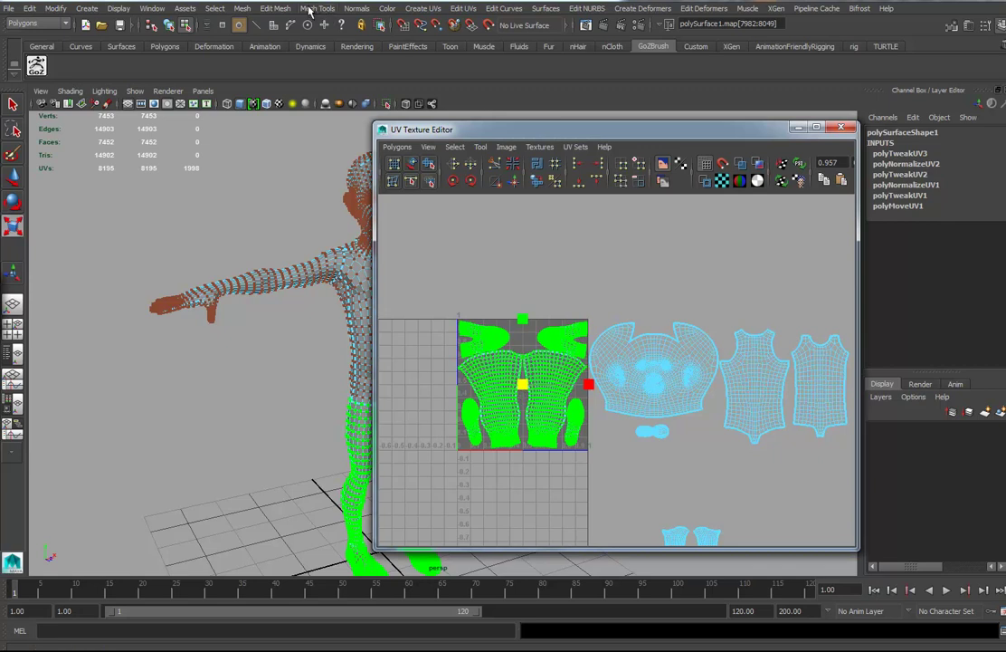
- Move the leg and foot shells' UVs with Translate U set to 3, placing them beyond the torso shells
click(265, 9)
click(271, 70)
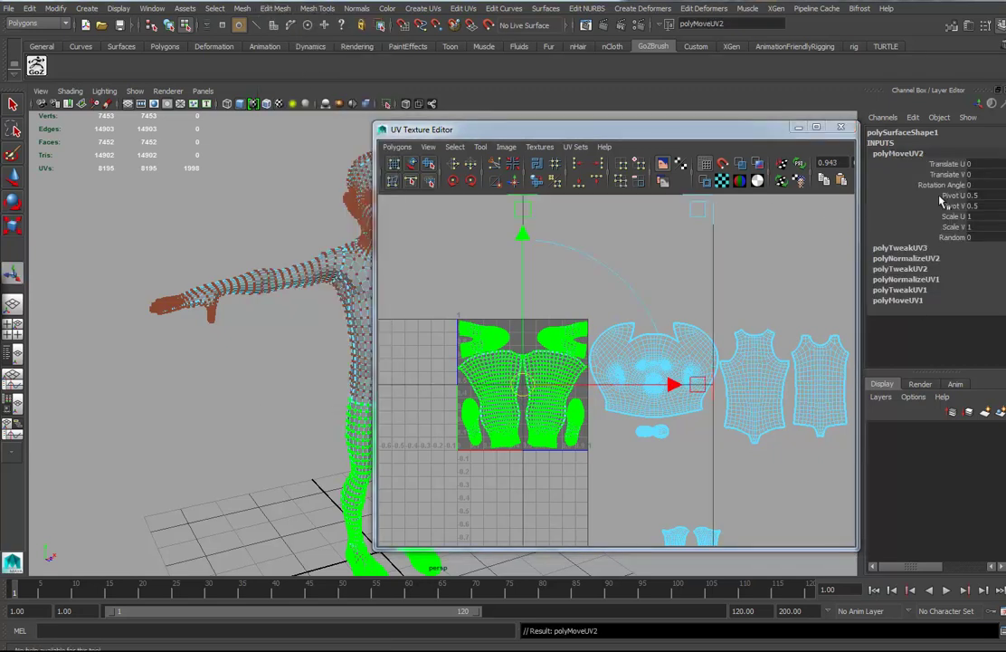
click(973, 164)
key(Return)
scroll(723, 344, down, 3)
alt+middle_drag(677, 479, 614, 380)
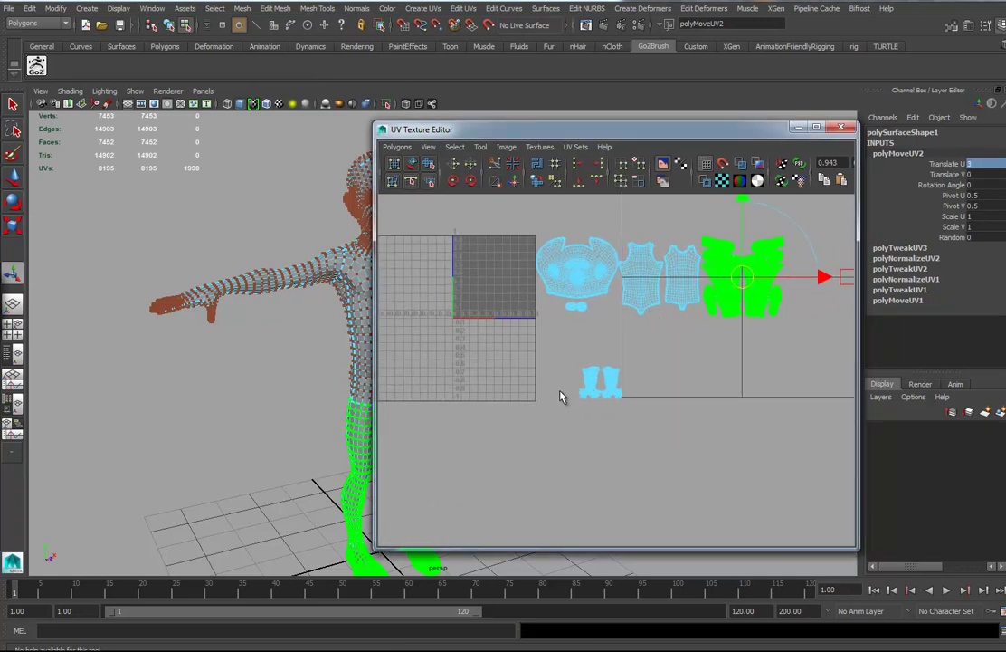
- Select both arm shells and normalize them into the 0–1 UV square
drag(594, 394, 568, 419)
alt+middle_drag(567, 398, 611, 413)
click(396, 147)
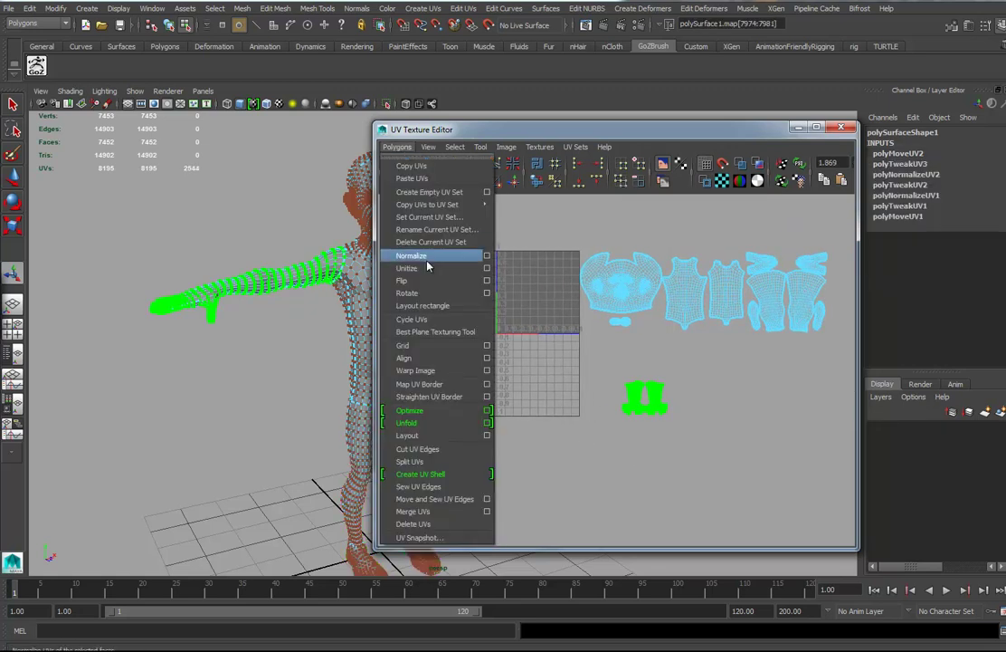
click(429, 261)
scroll(547, 369, up, 8)
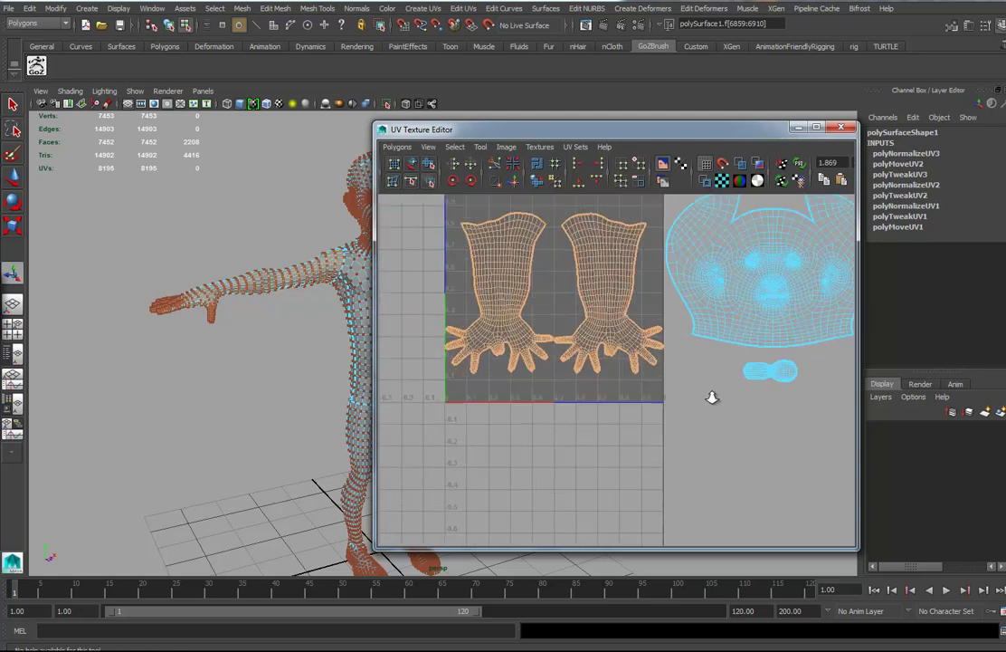
- Try a component transform on the arm faces, and undo back to the selected, normalized arm UVs
scroll(695, 398, up, 1)
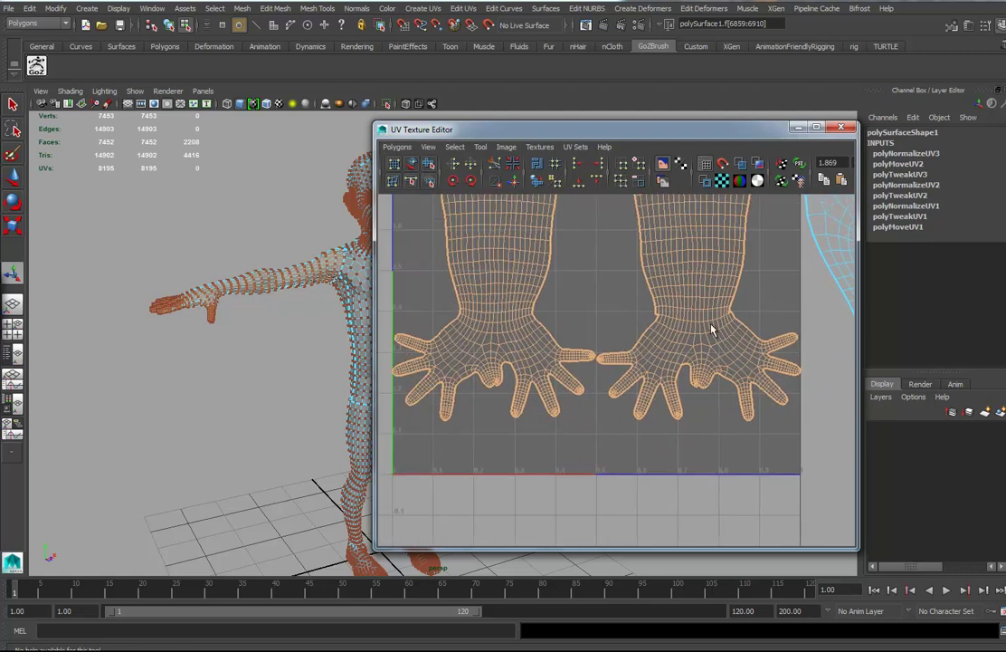
scroll(648, 340, down, 3)
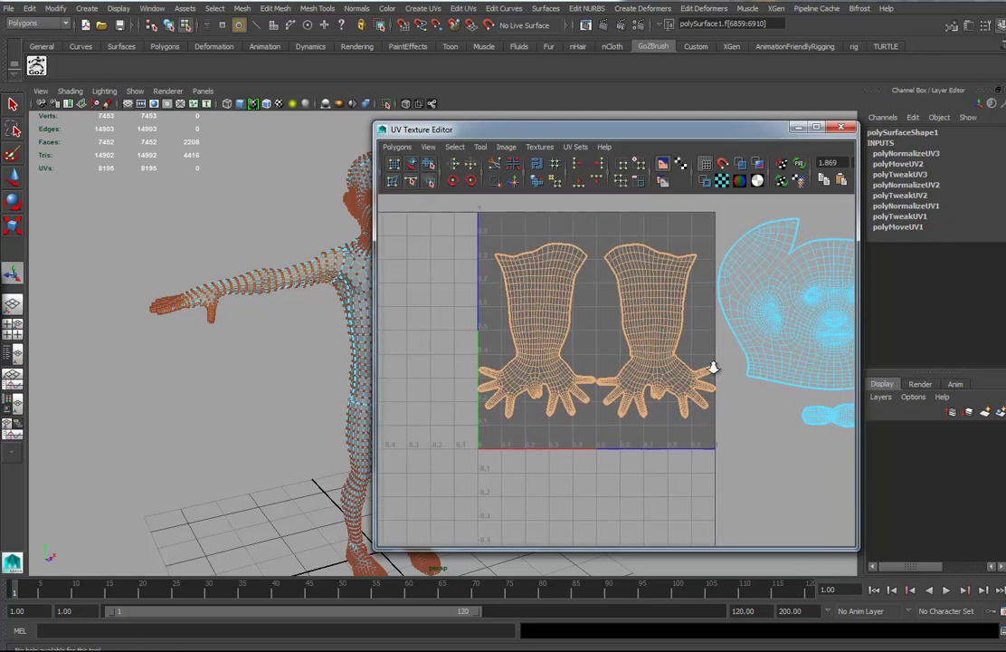
scroll(561, 368, down, 3)
scroll(597, 360, down, 3)
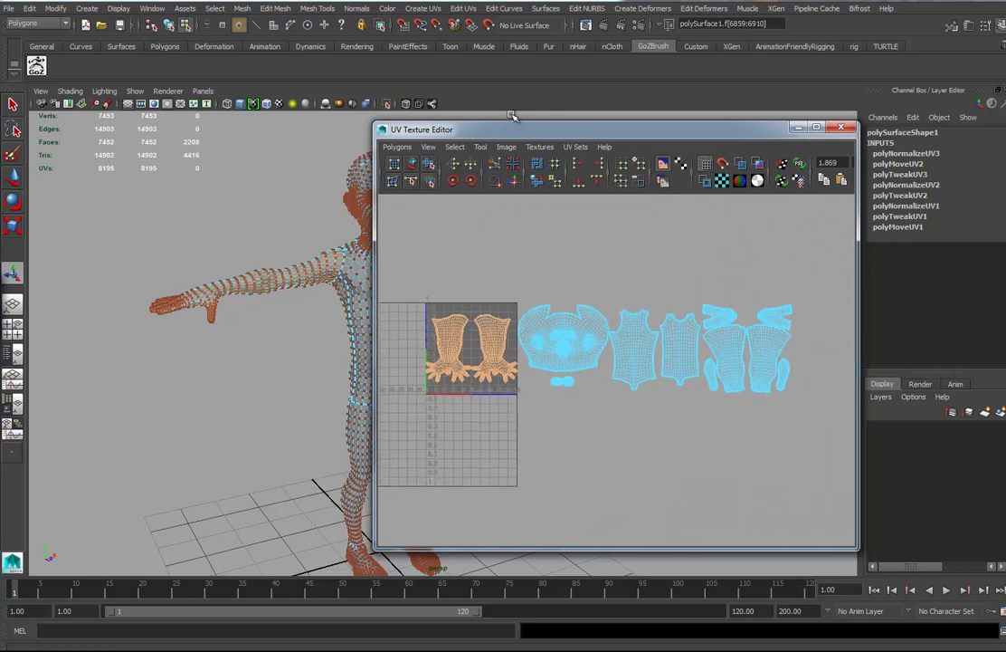
click(317, 8)
mouse_move(275, 8)
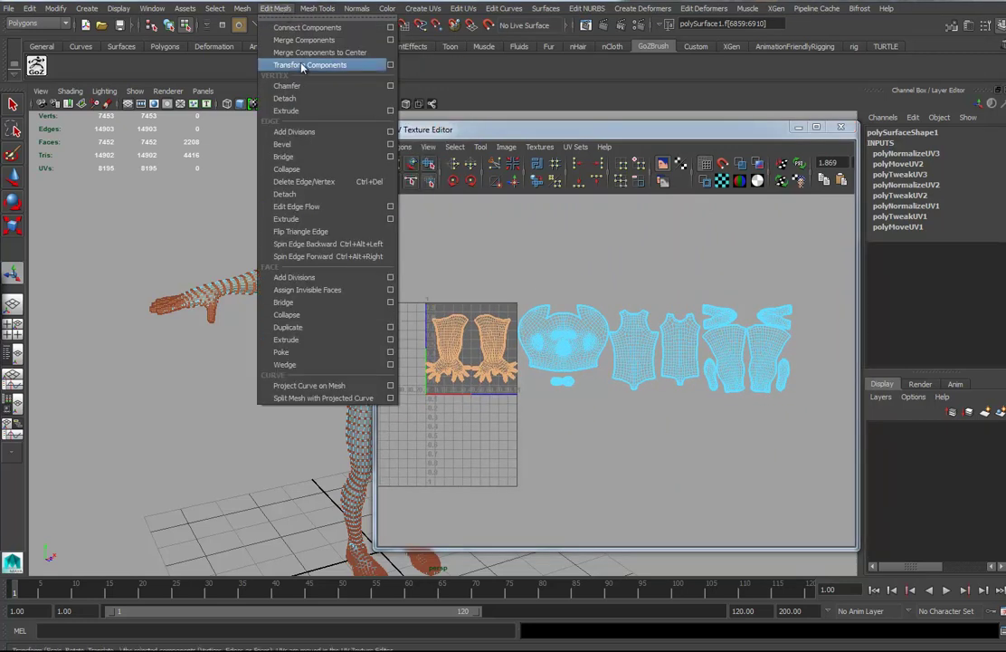
click(265, 60)
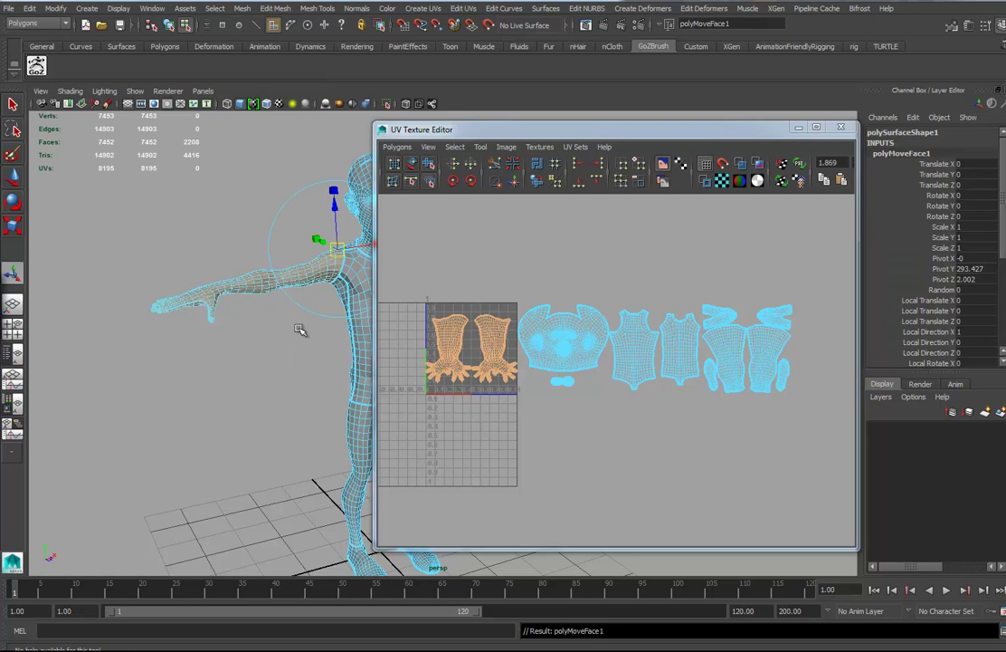
key(ctrl+z)
key(ctrl+z)
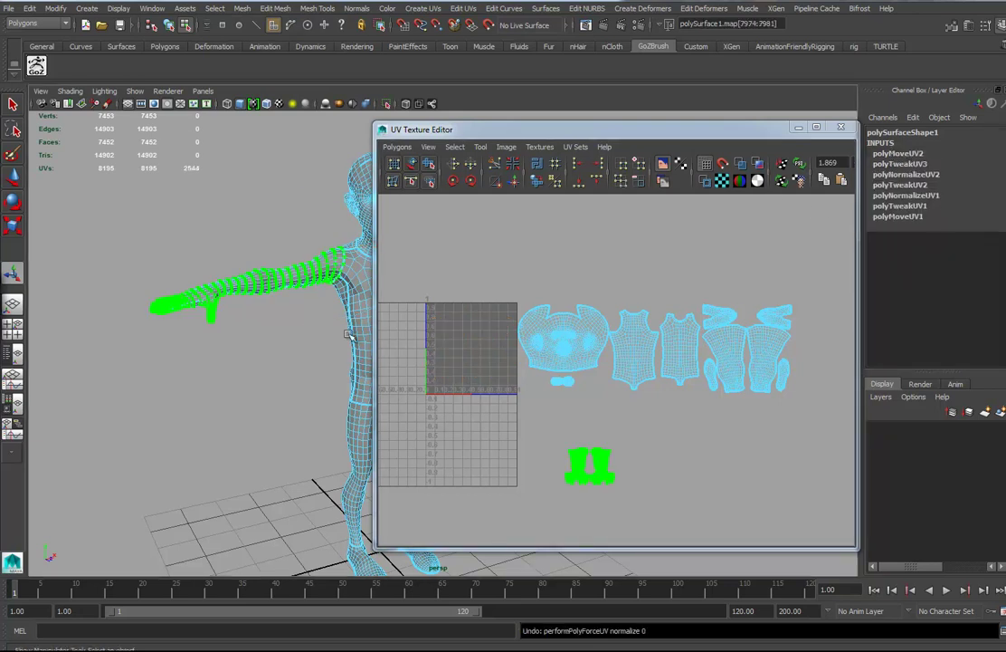
key(shift+z)
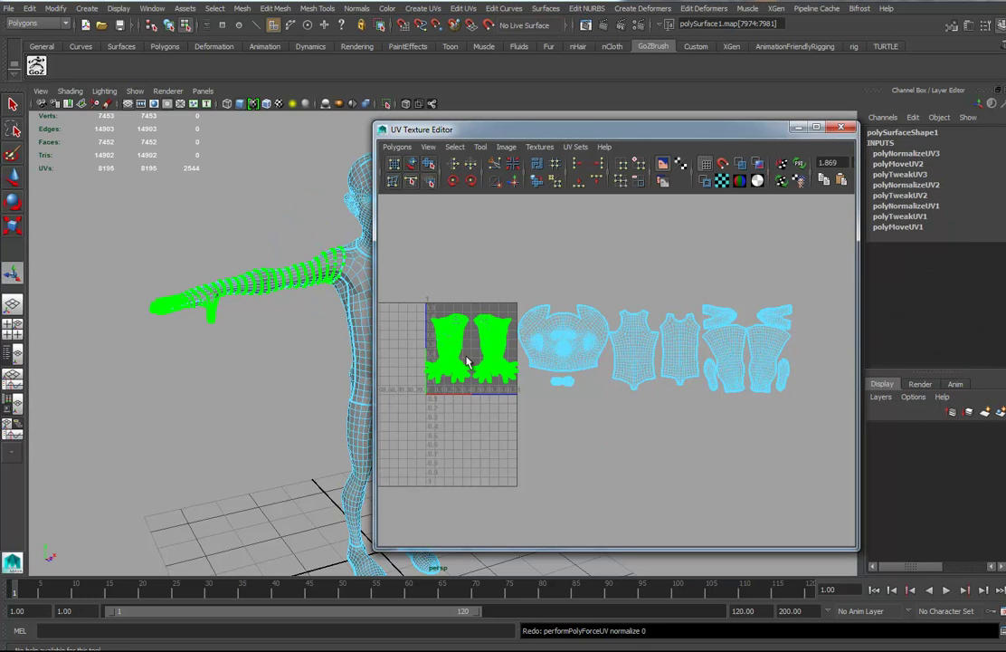
- Move both arm shells' UVs with Translate U set to 4, placing them beyond the leg and foot shells
right_click(467, 360)
right_drag(467, 360, 507, 357)
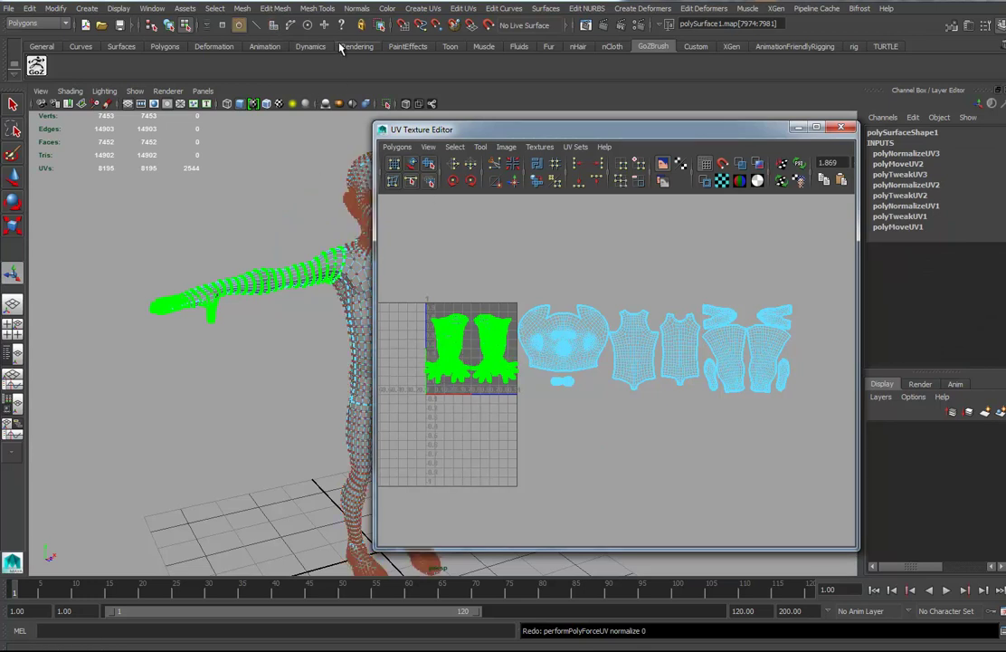
click(271, 9)
click(299, 69)
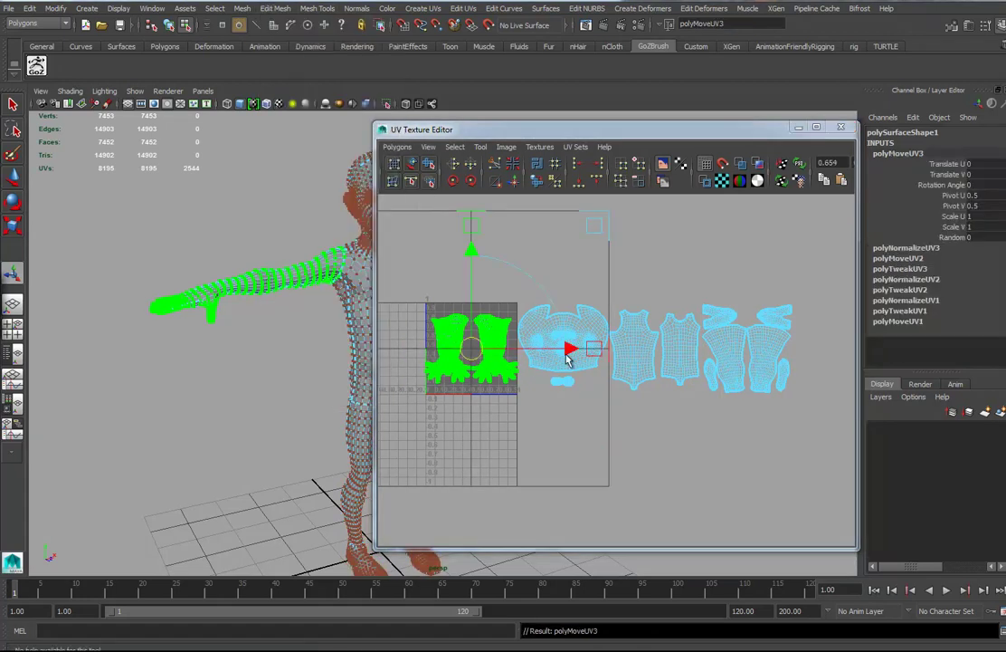
double_click(980, 163)
key(Return)
alt+right_drag(725, 346, 655, 336)
alt+middle_drag(655, 336, 537, 330)
alt+right_drag(537, 331, 586, 330)
alt+middle_drag(586, 331, 624, 334)
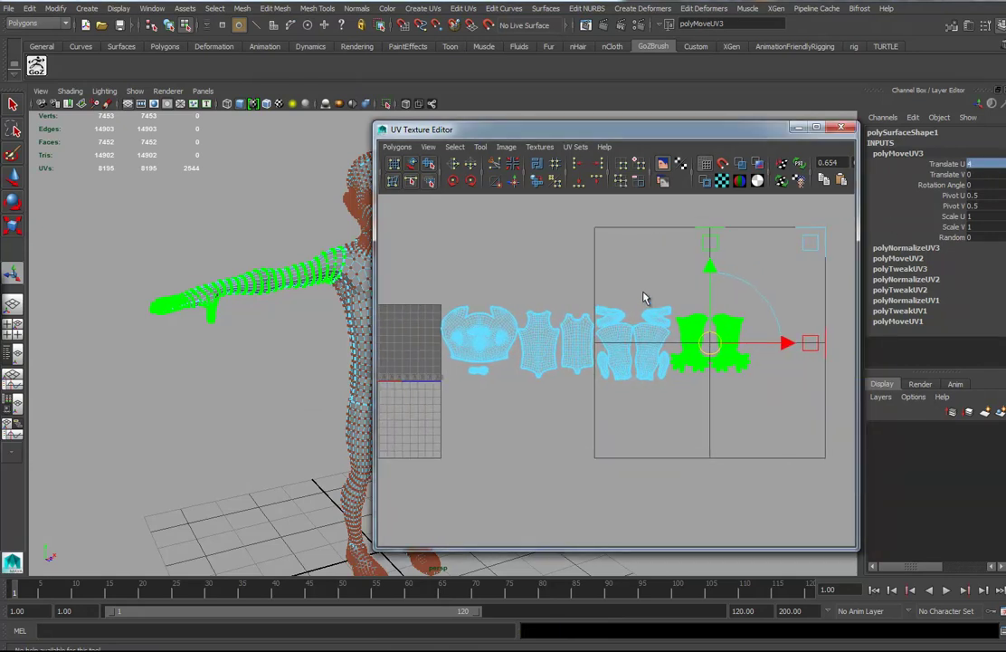